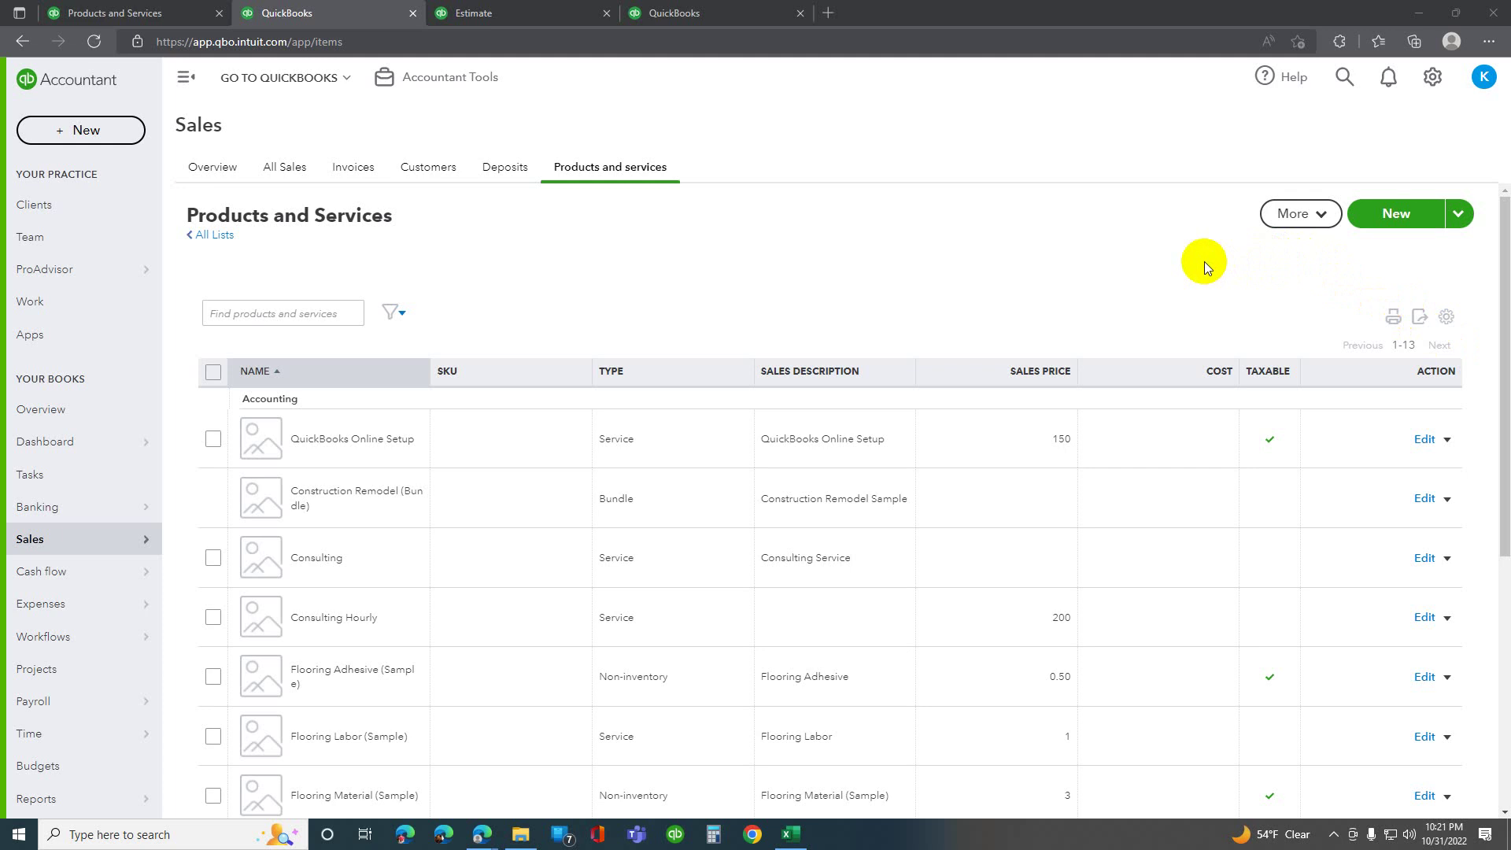
Go to the Products and Services list and start a new non-inventory item.
click(1434, 78)
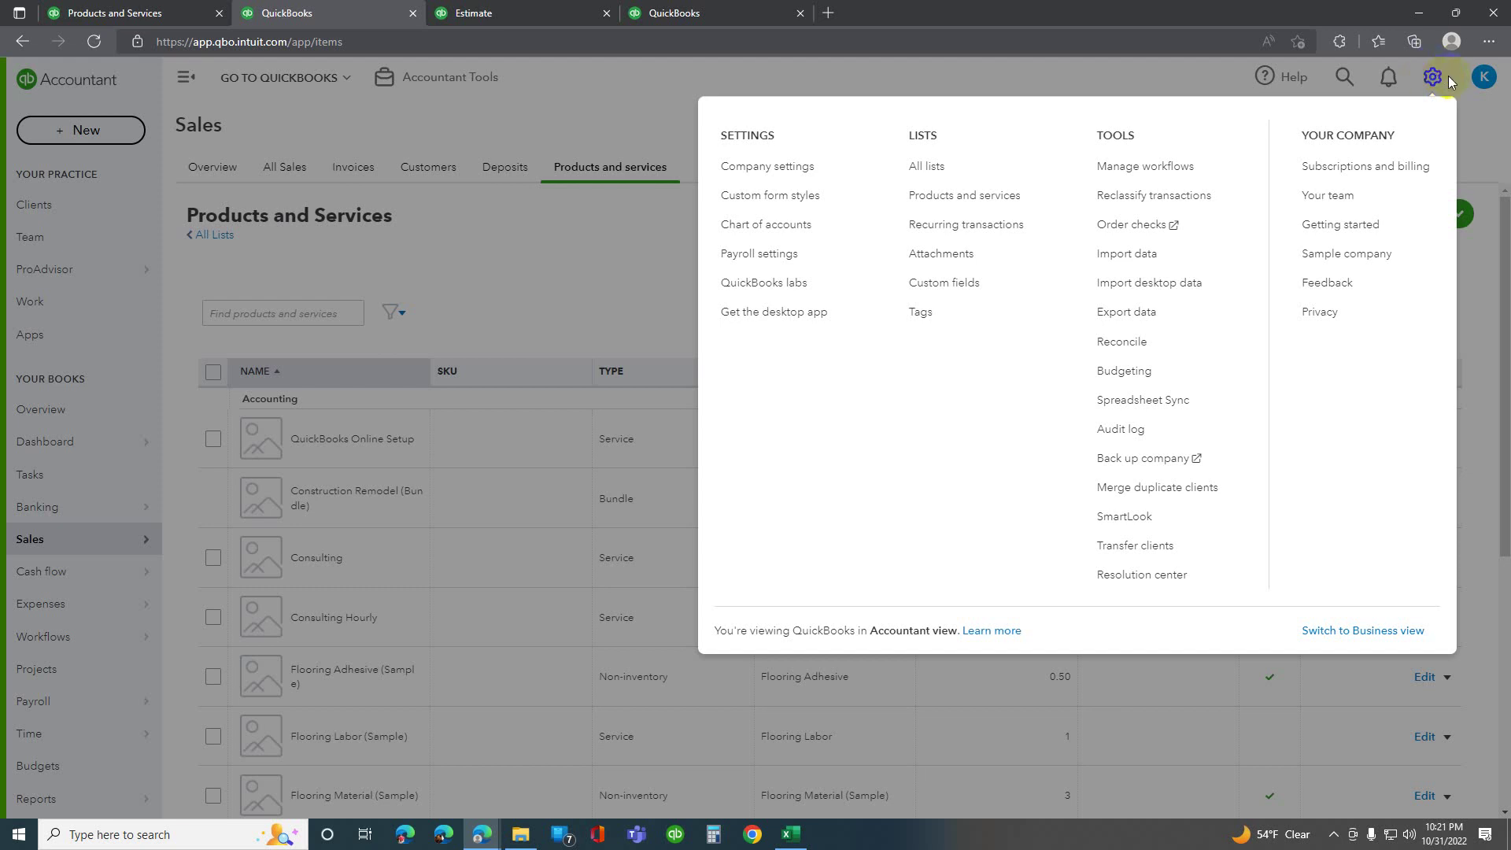
click(943, 196)
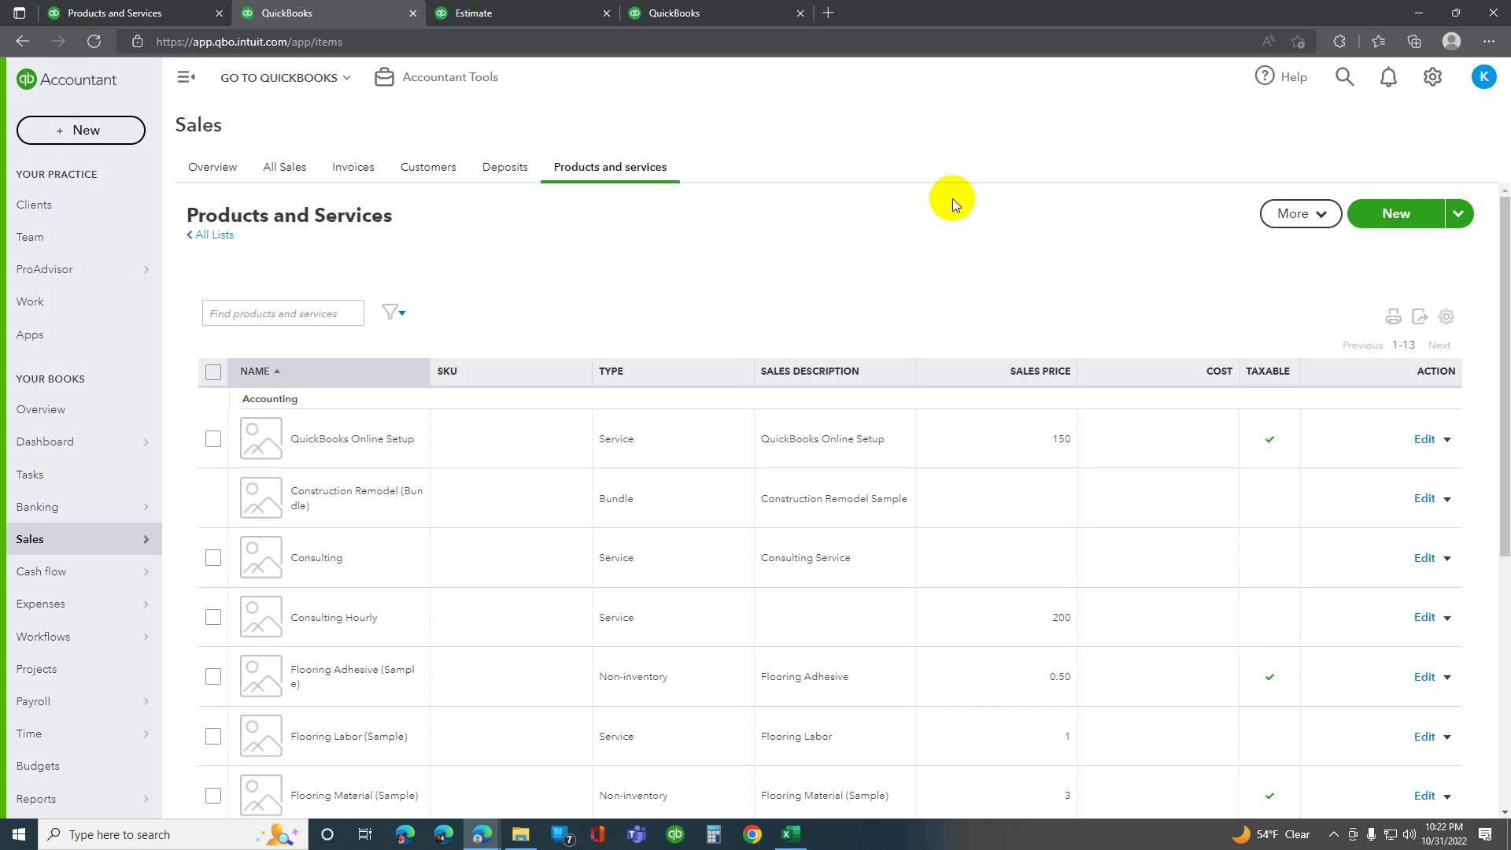
mouse_move(145, 547)
click(1384, 223)
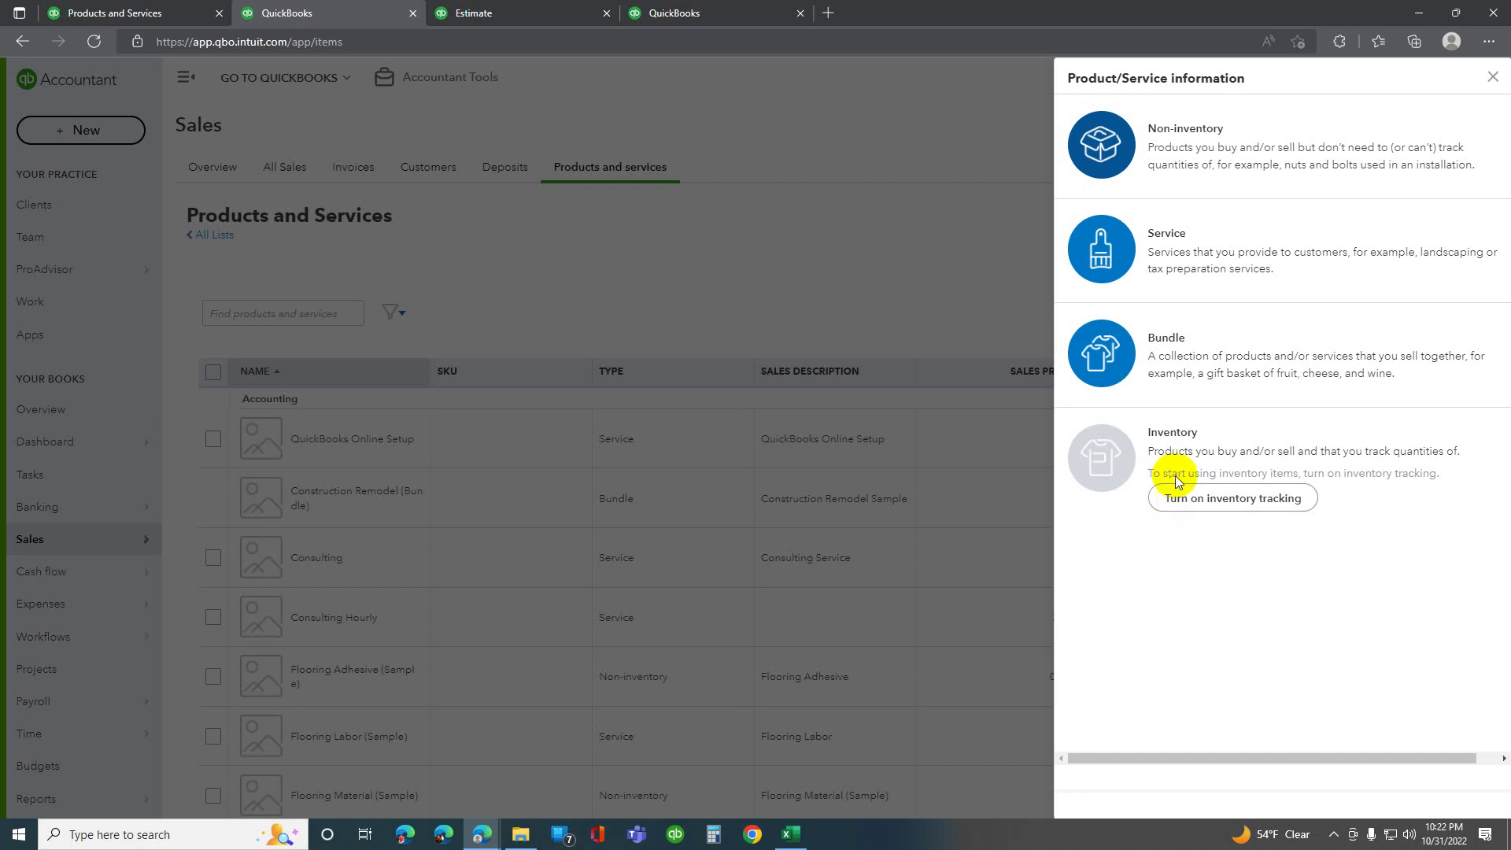
click(1188, 158)
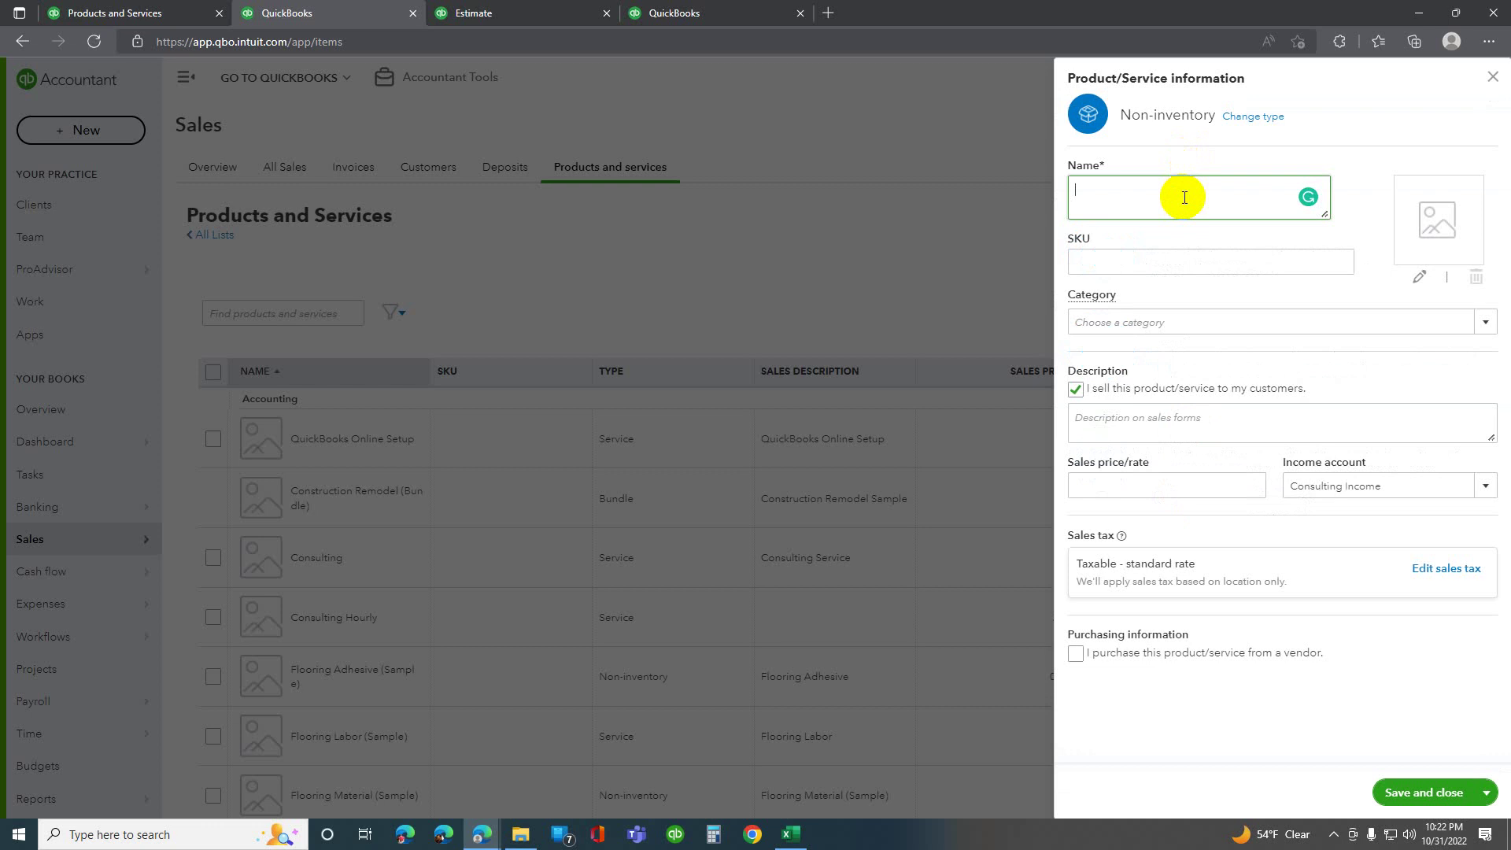
Name the new item "Flooring Fasteners (Sample)".
text(Flooring)
text(fasteners (Sample))
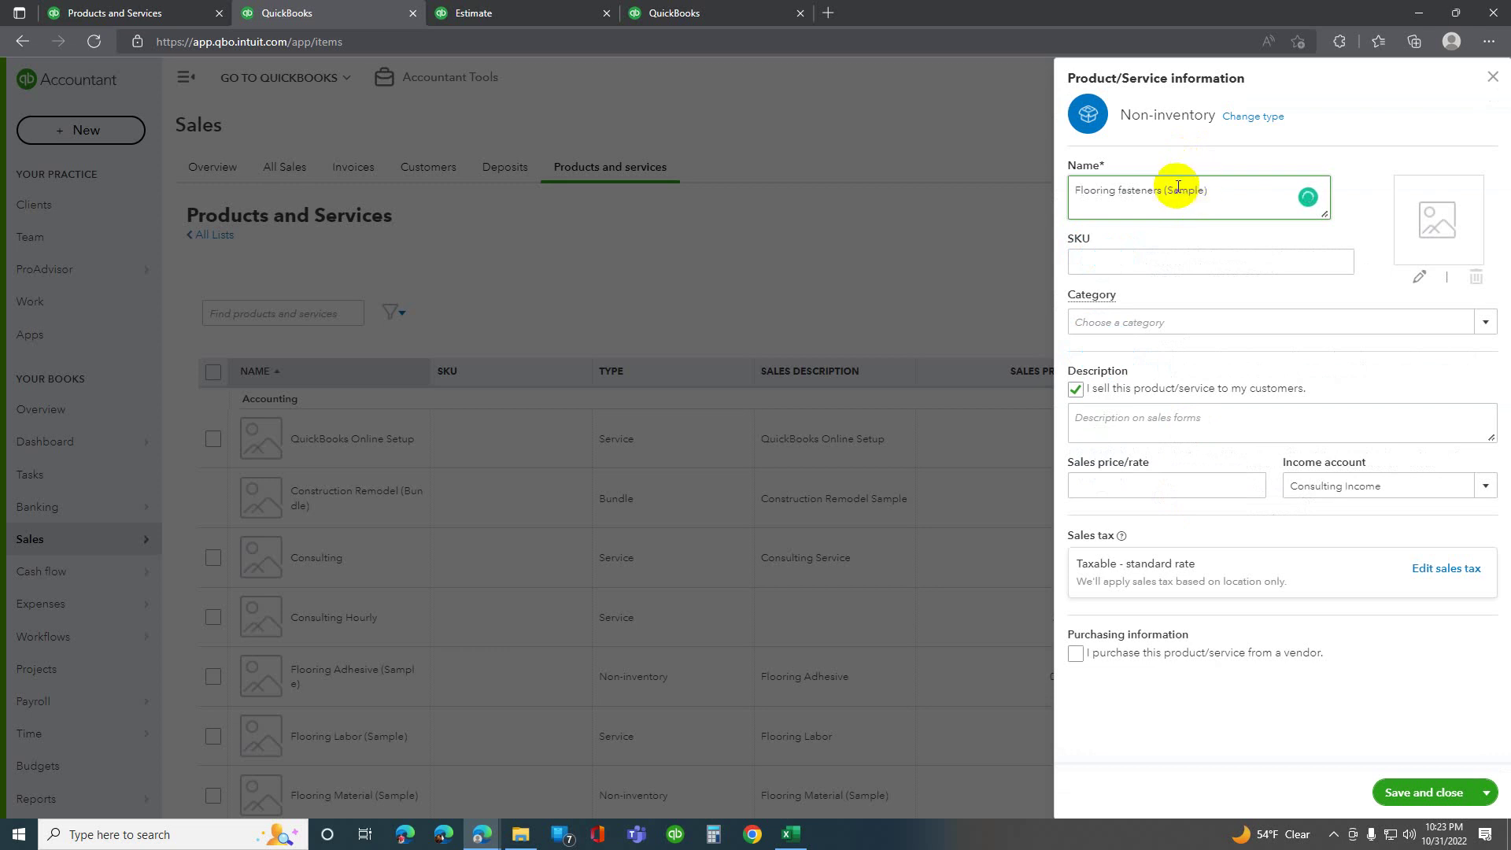
click(1123, 192)
key(BackSpace)
text(F)
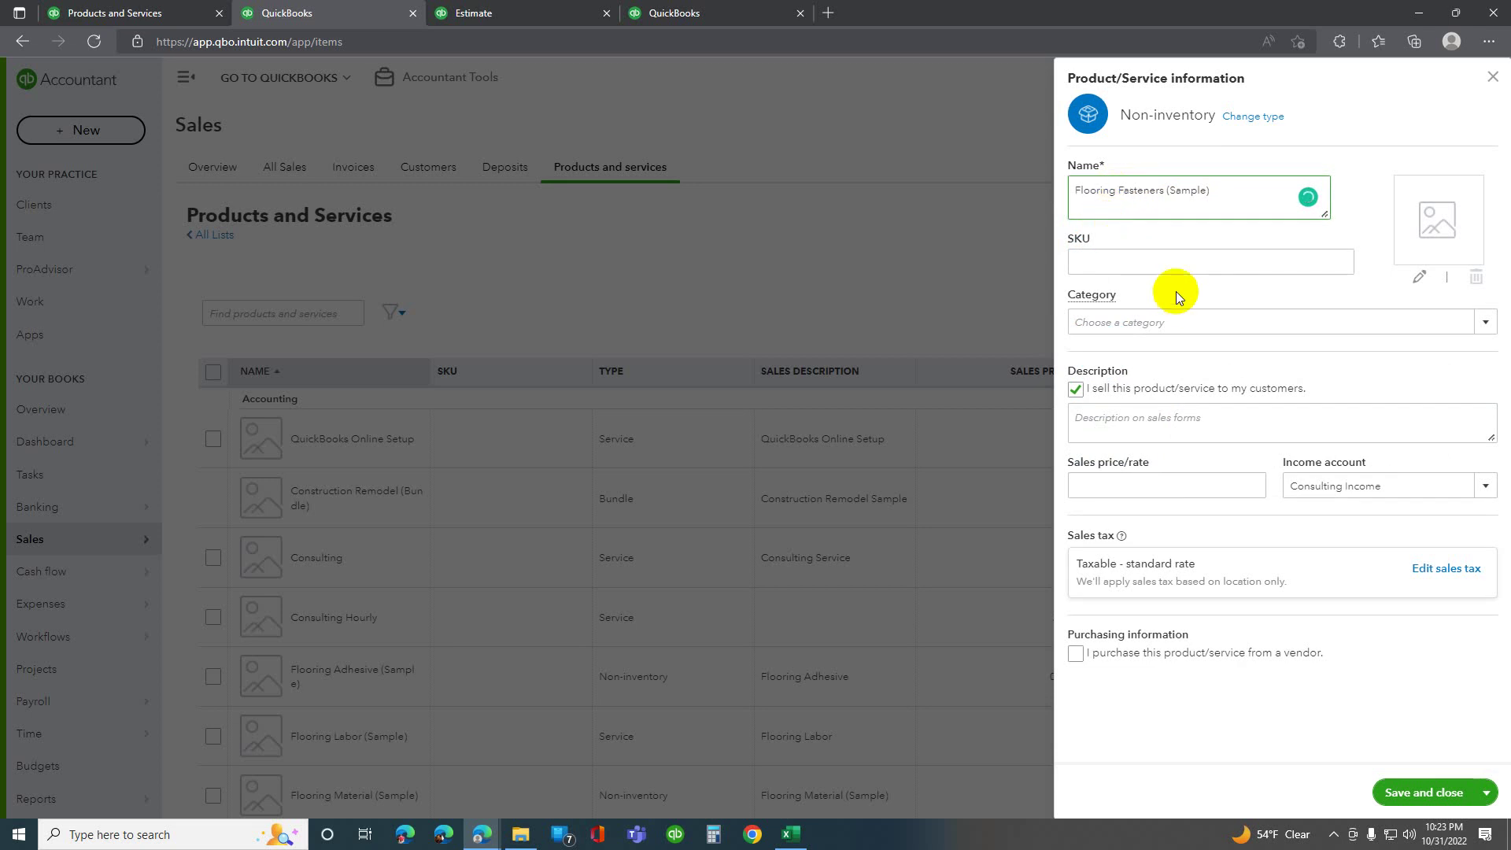
Copy "Flooring Fasteners" from the item name into the sales description.
click(1170, 418)
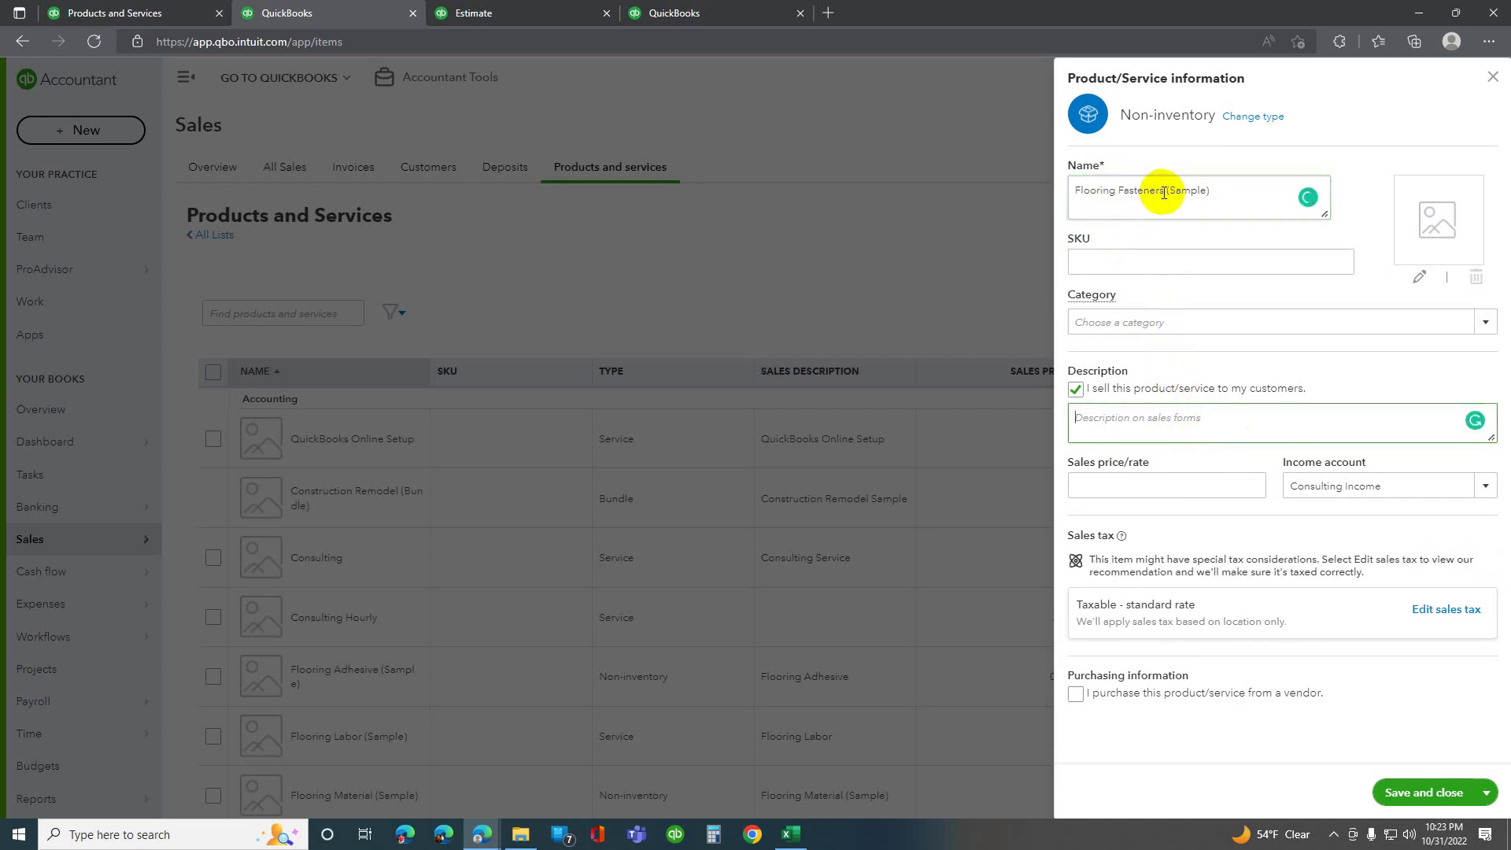
drag(1164, 192, 1049, 188)
key(ctrl+c)
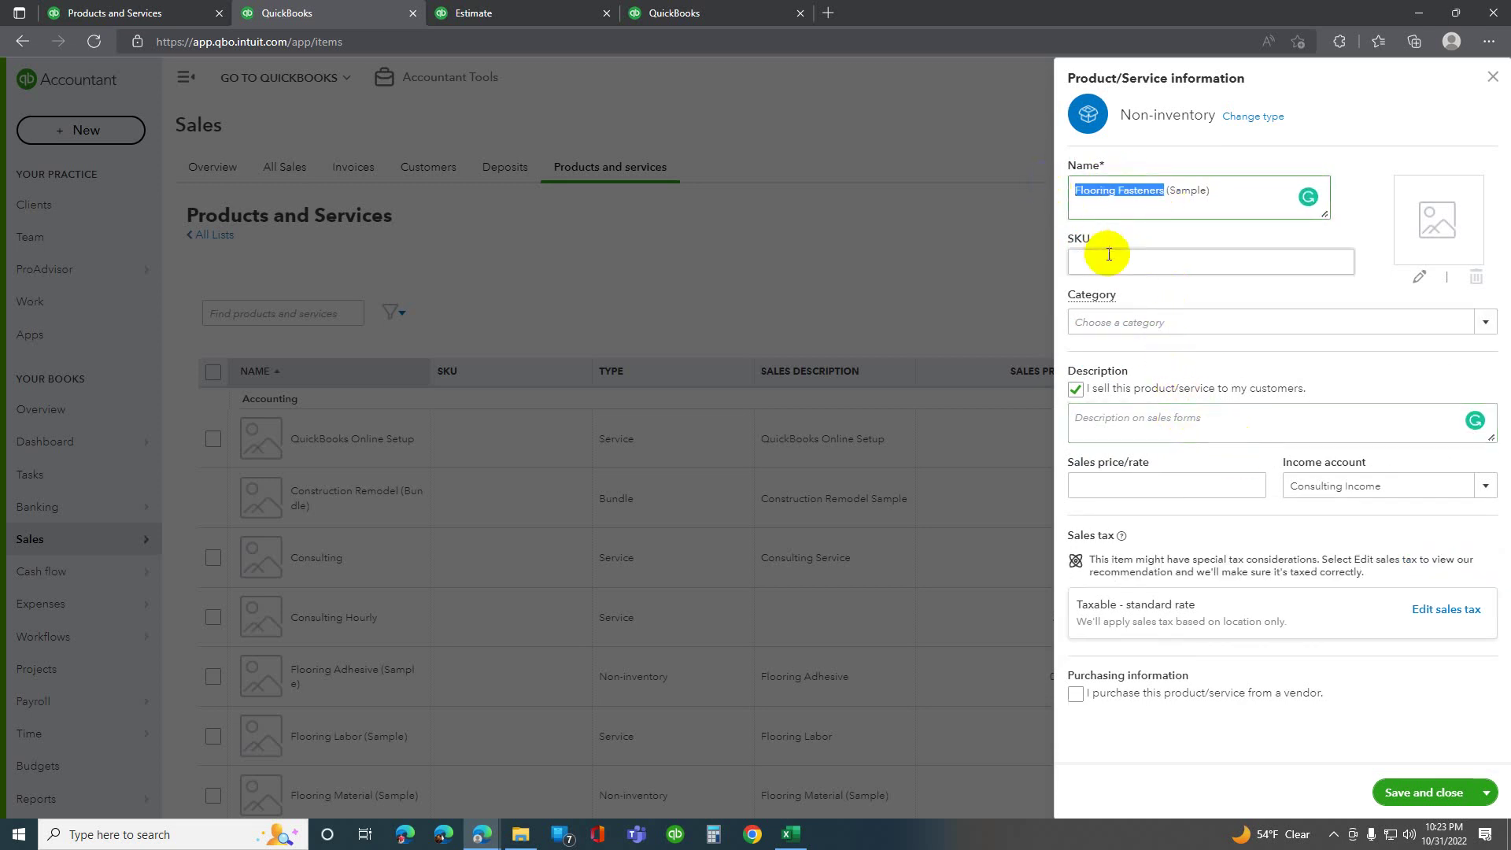
click(1225, 422)
key(ctrl+v)
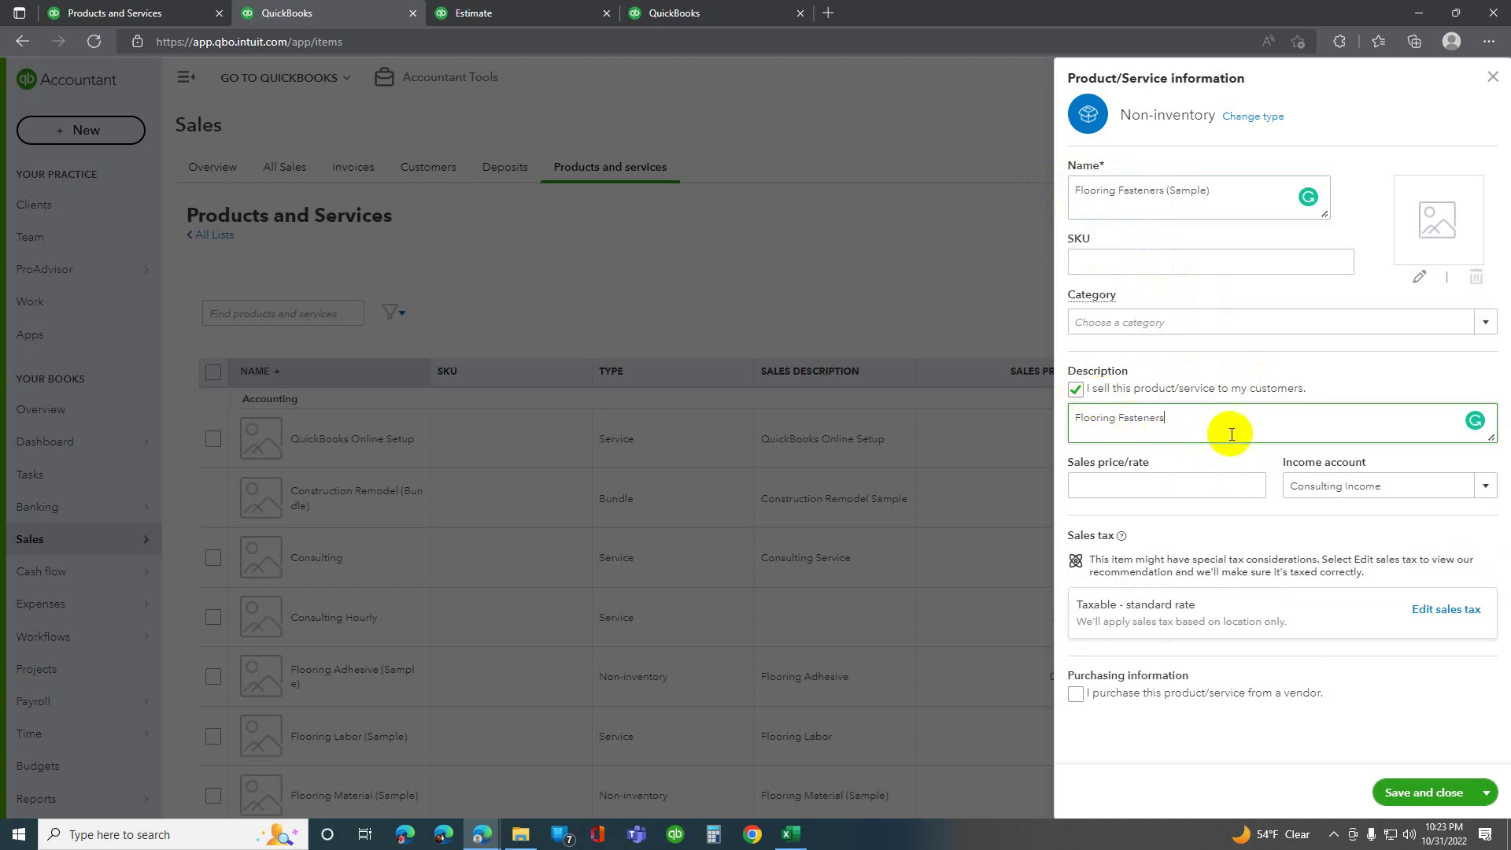
Set the item's sales price to 0.10.
click(1260, 484)
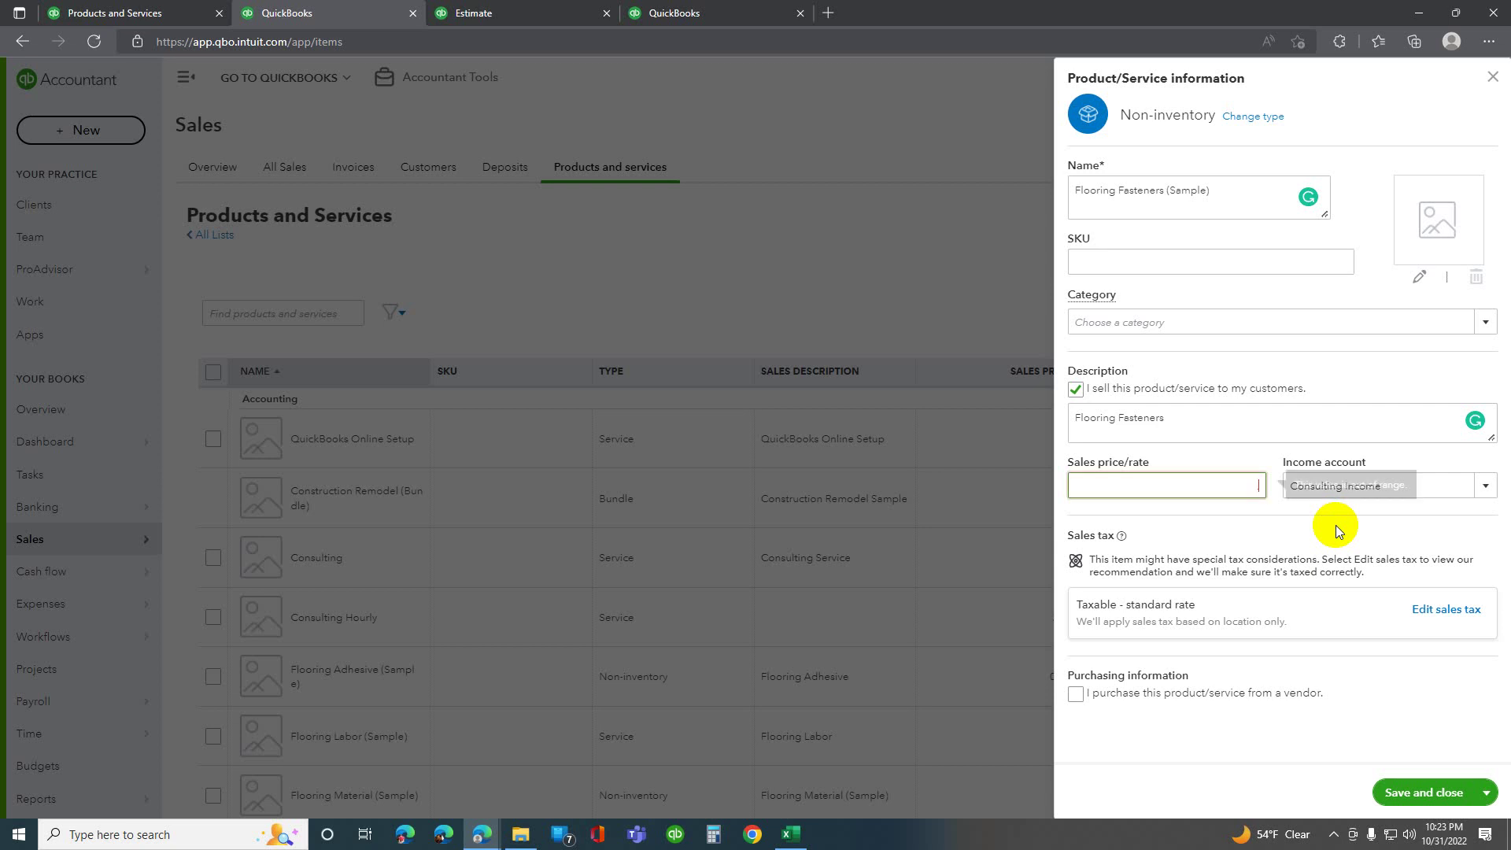
text(0.1)
key(Tab)
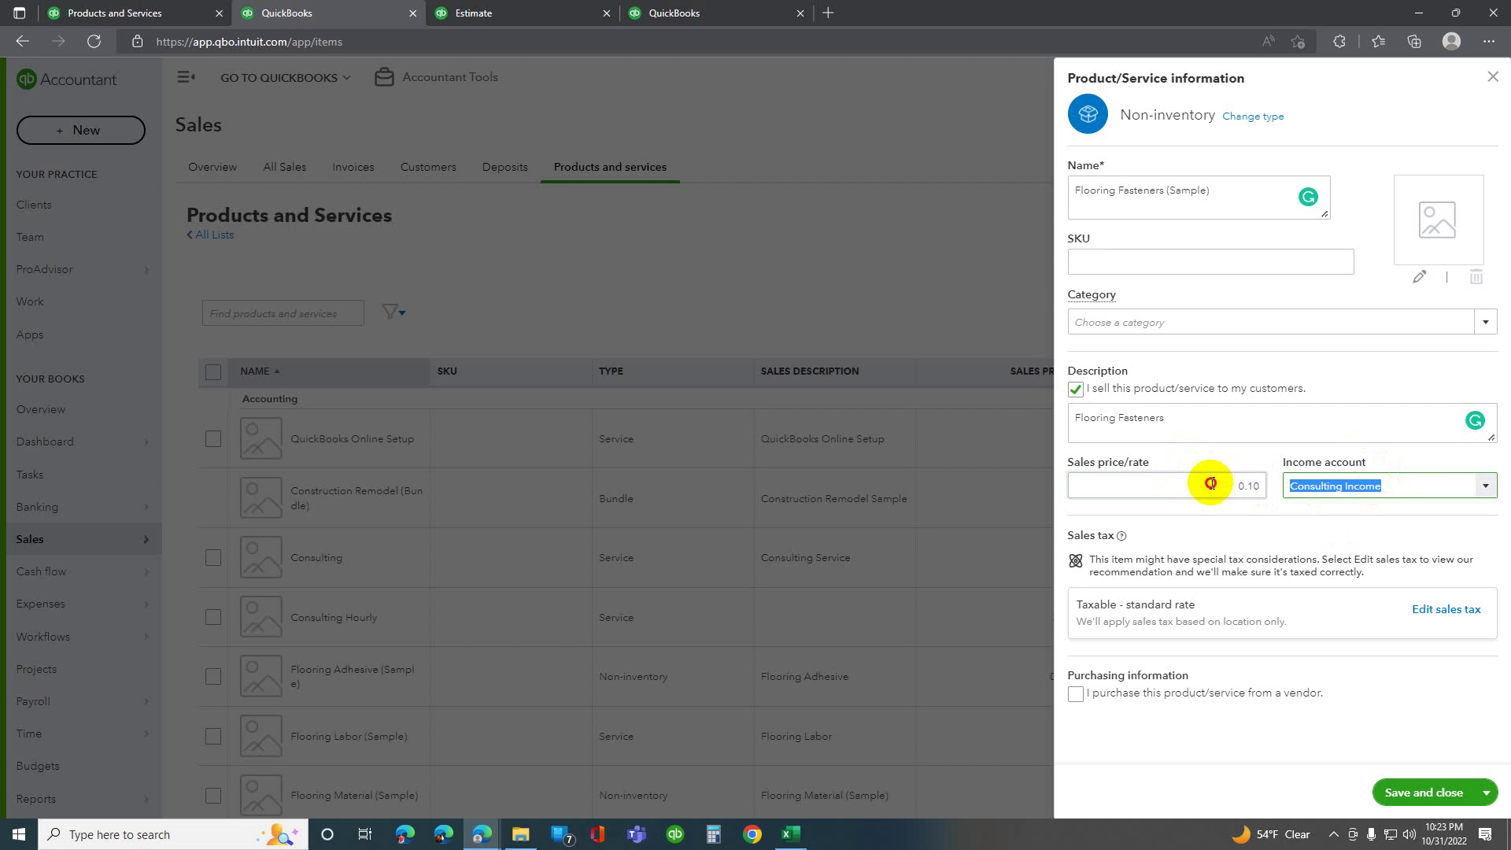
Enter the item's sales price as the calculation 50/100.
click(1211, 484)
text(50)
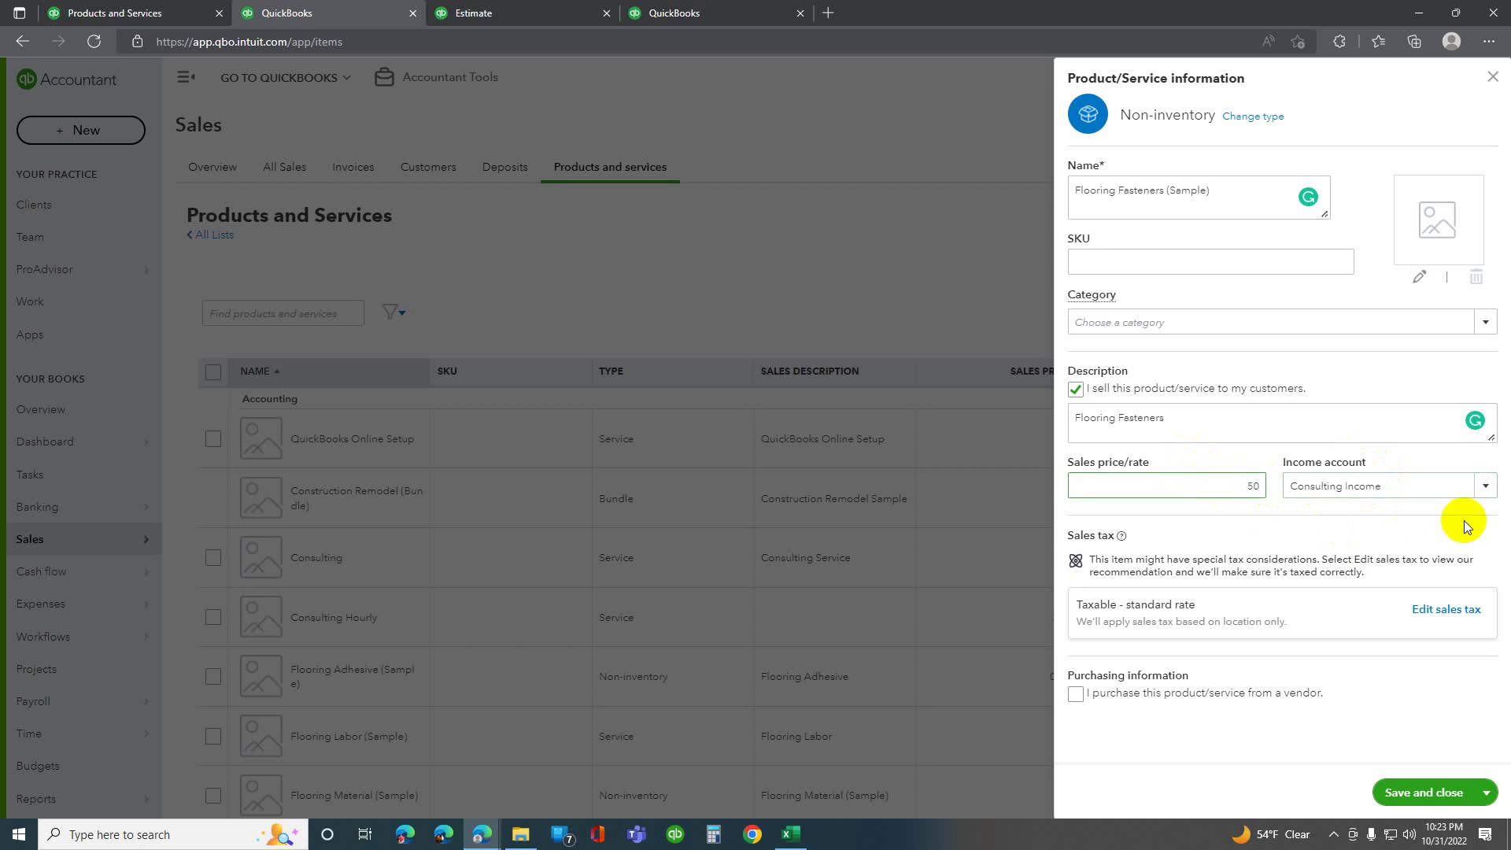
text(/)
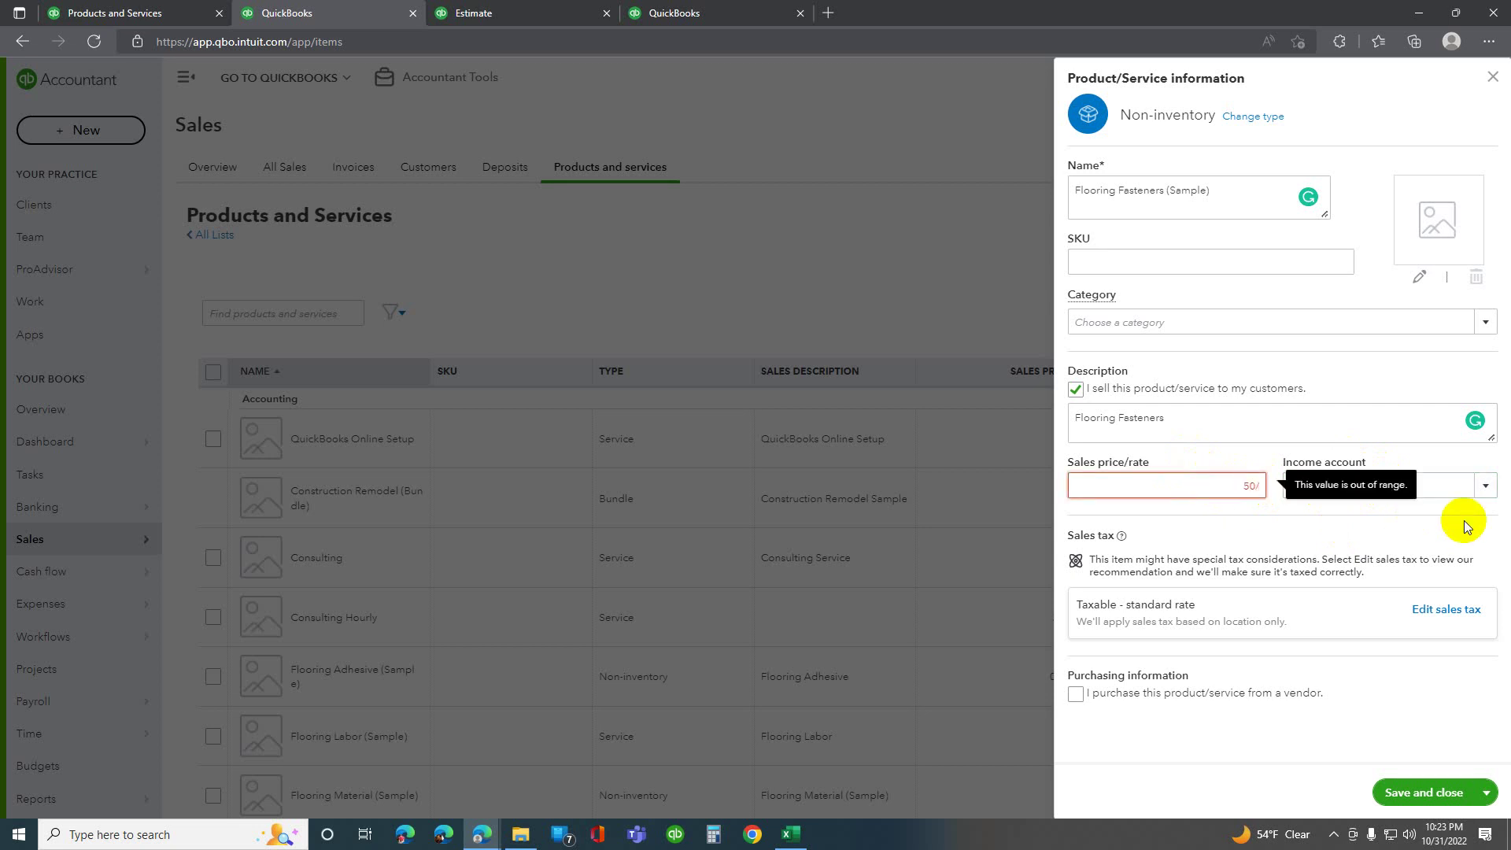
text(100)
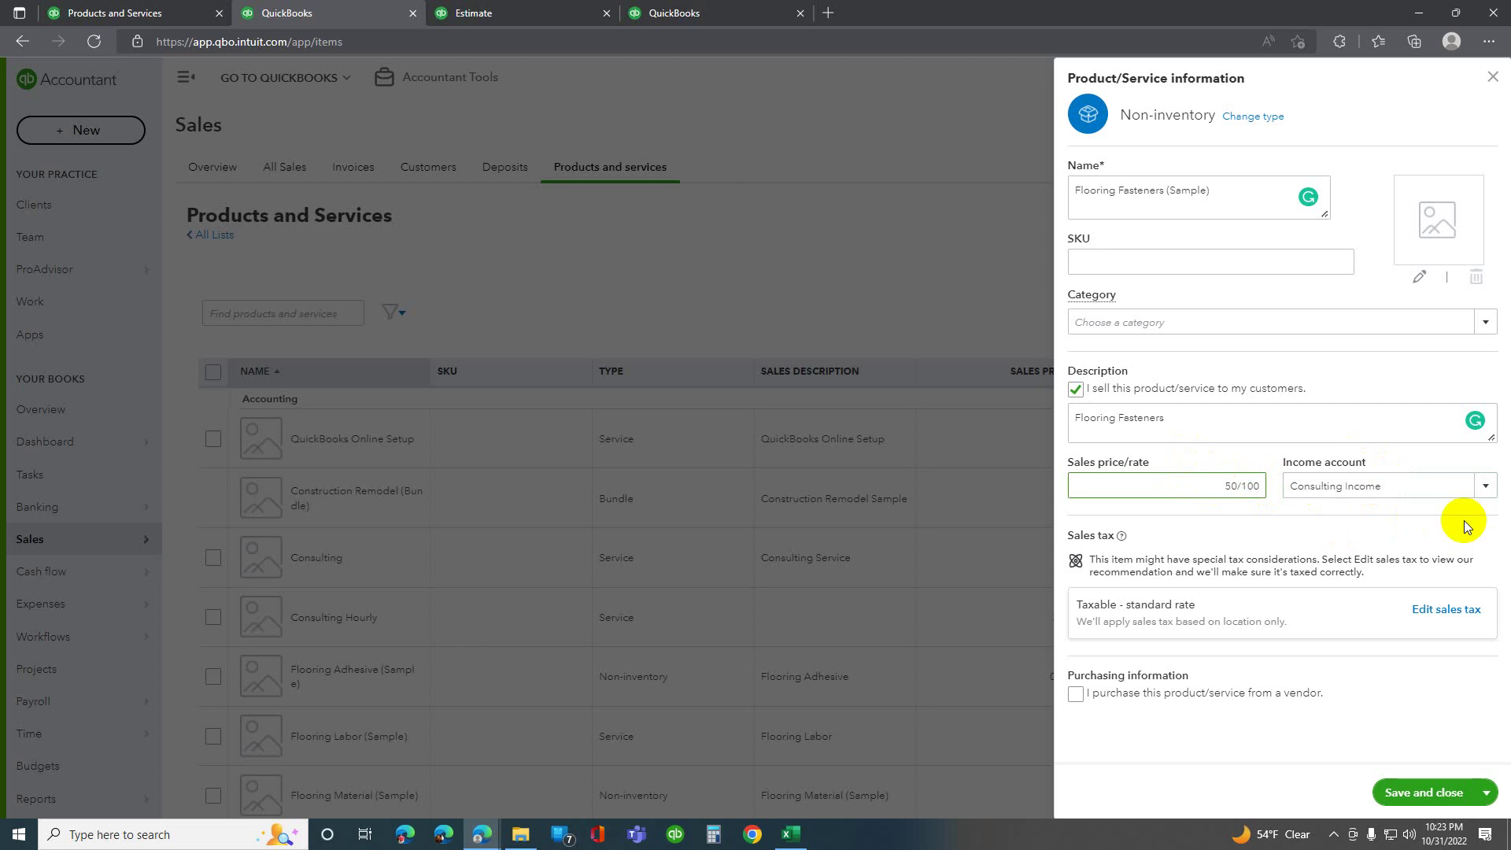
key(Tab)
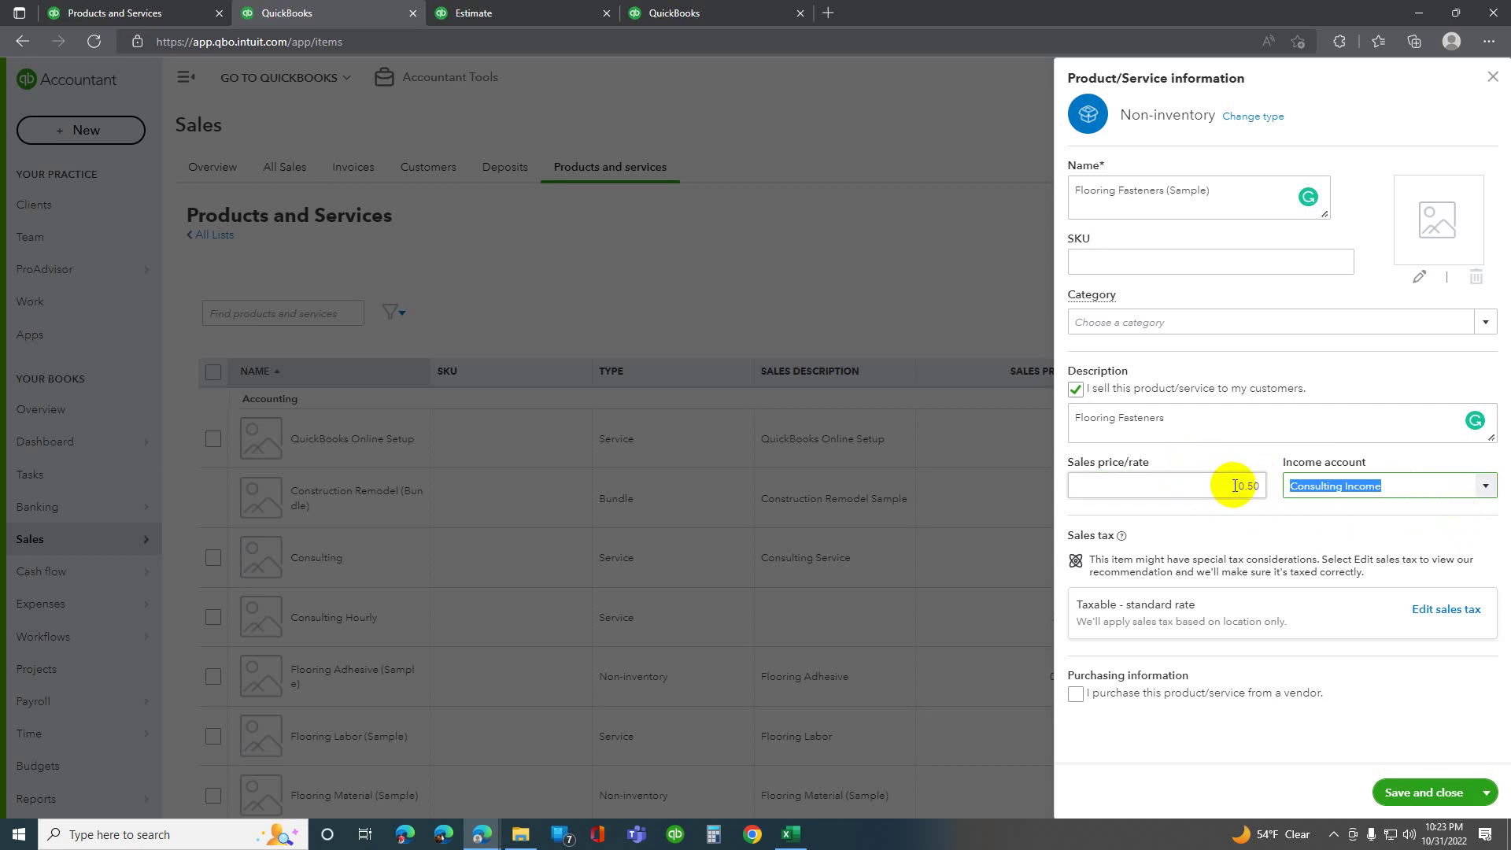
click(1235, 486)
Set the item's income account to Uncategorized Income.
click(1365, 484)
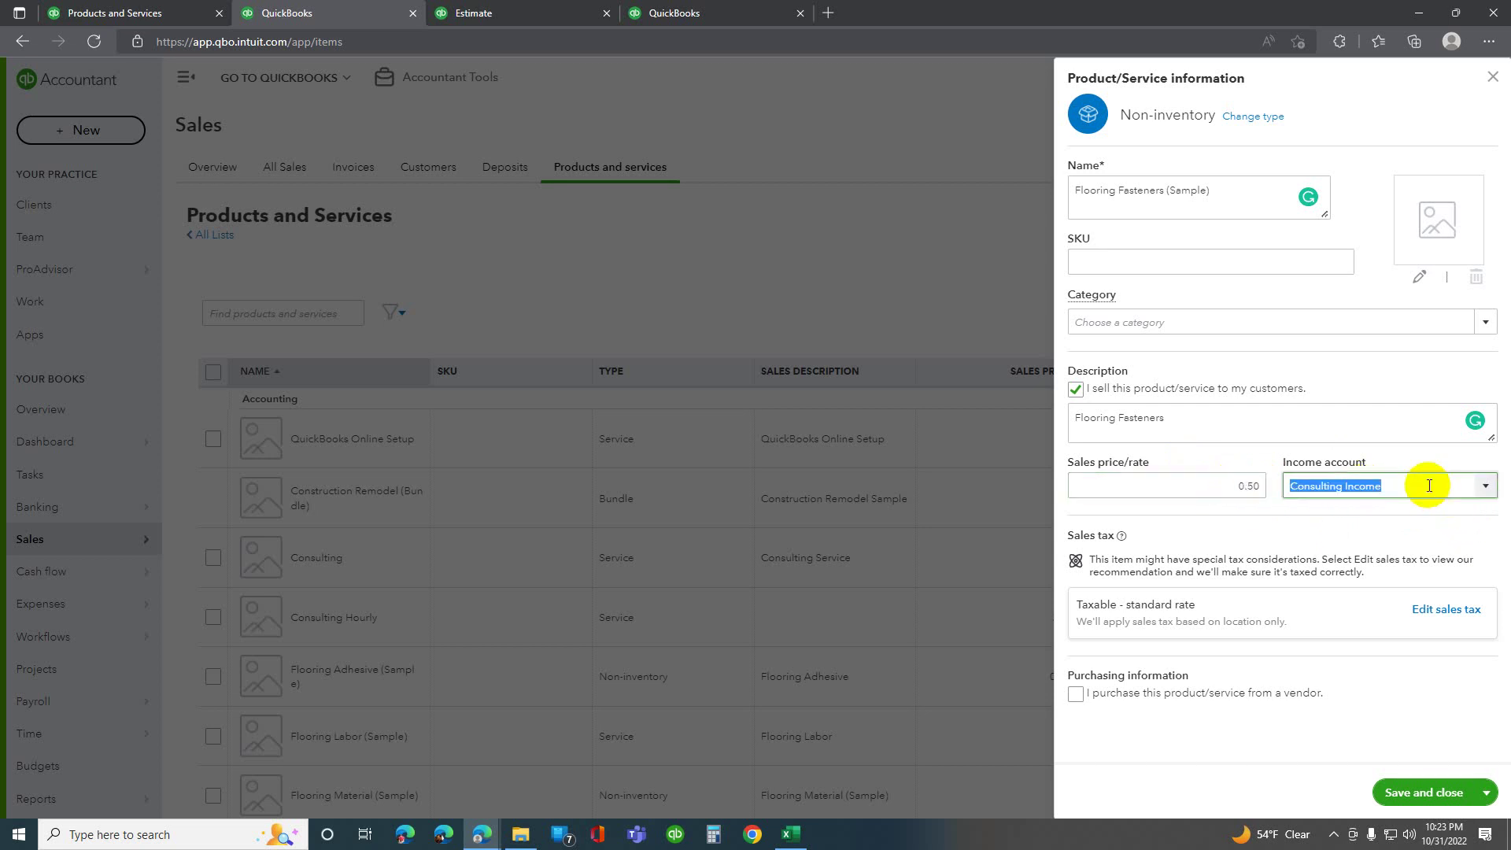
click(1486, 487)
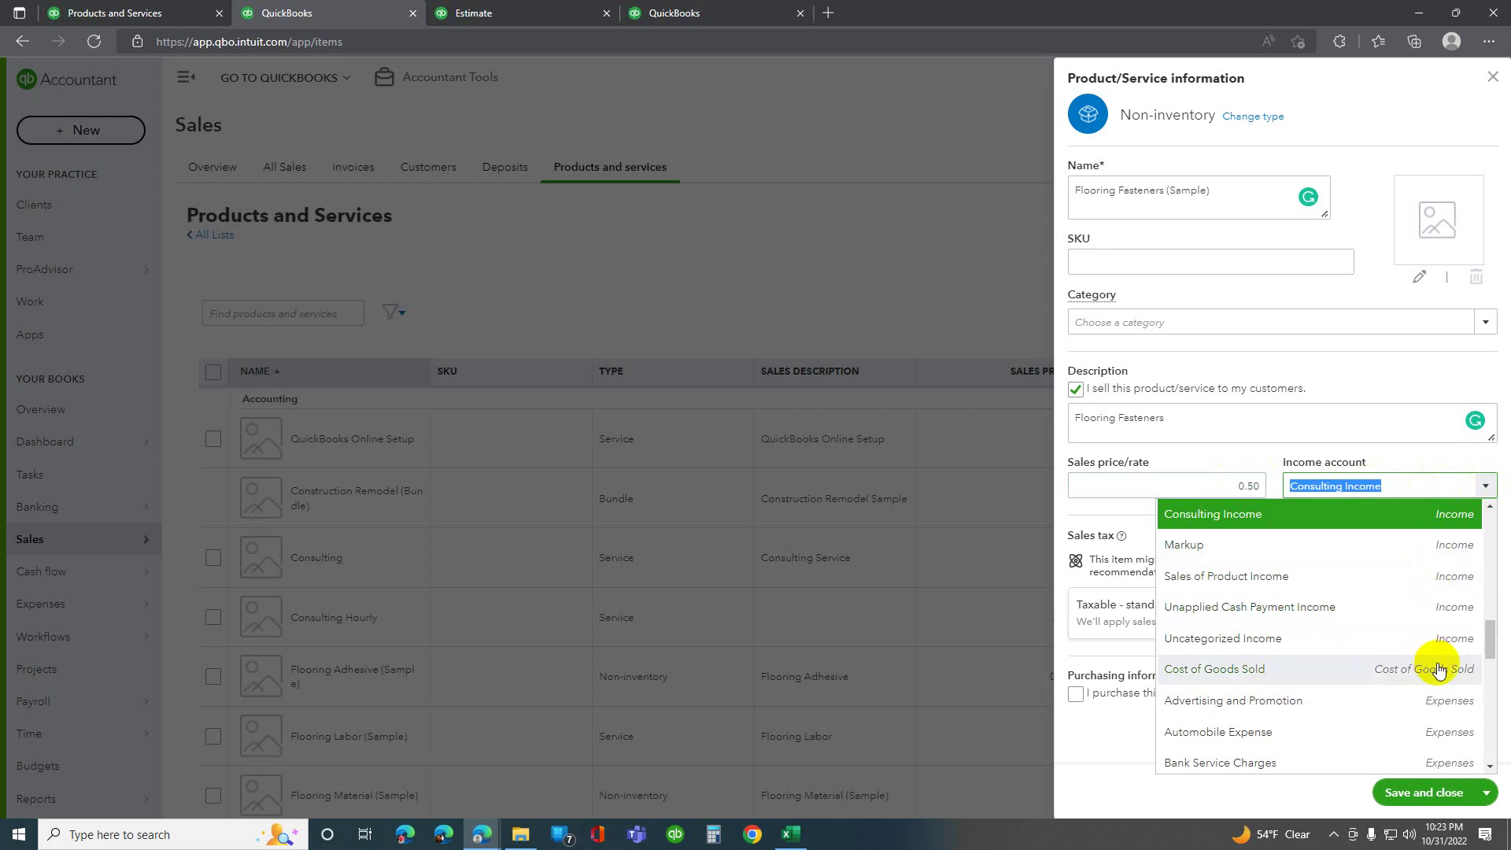
click(1429, 639)
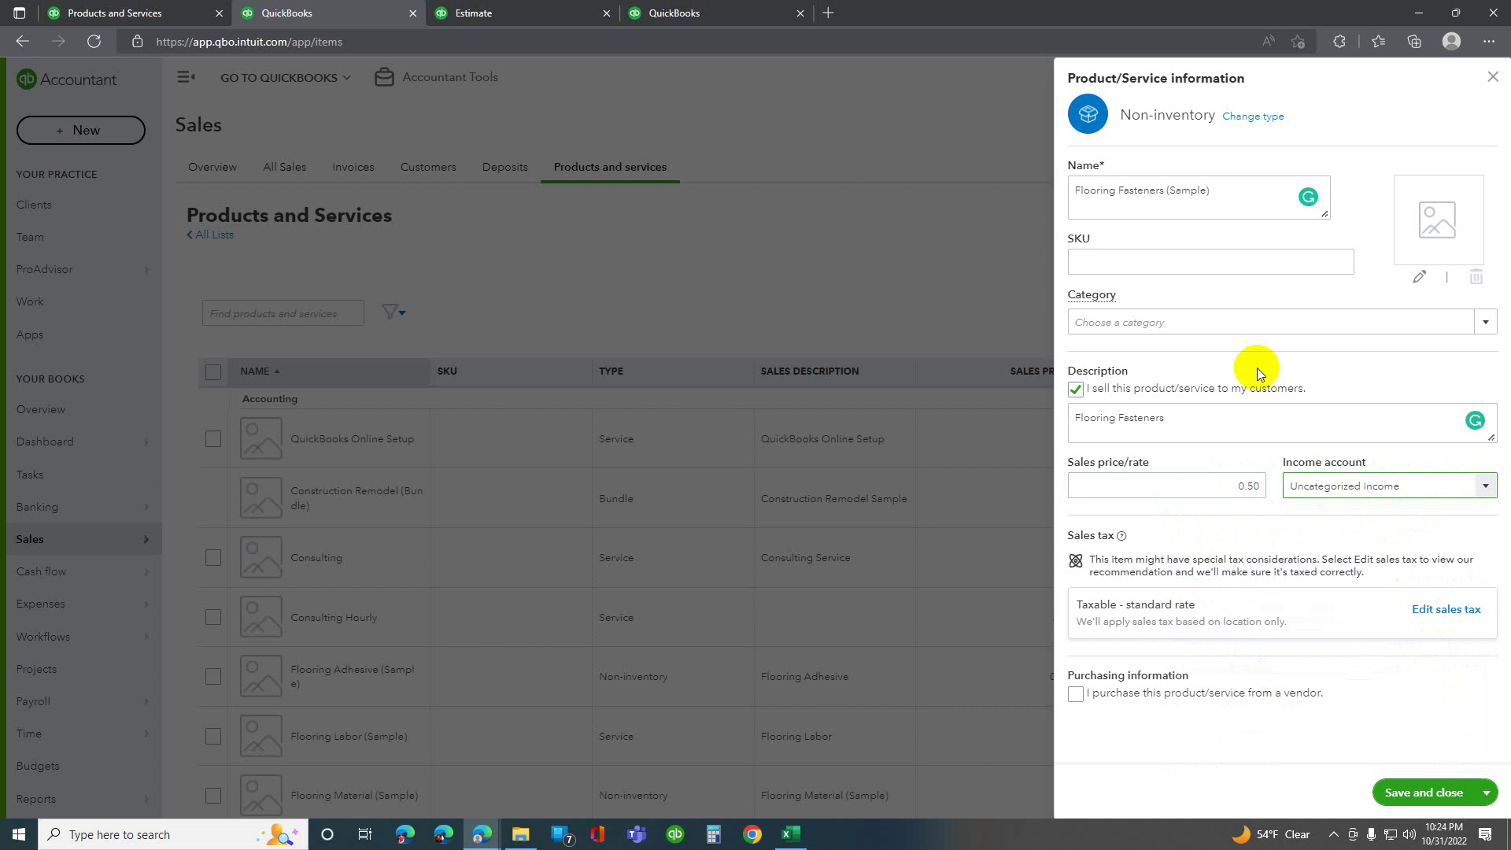
Set the item's sales tax category to Construction, time and materials contract for repair or remodel commercial construction, "Materials charges only. Not for use in South Dakota.".
click(1439, 613)
scroll(1363, 603, down, 1)
scroll(1362, 603, down, 1)
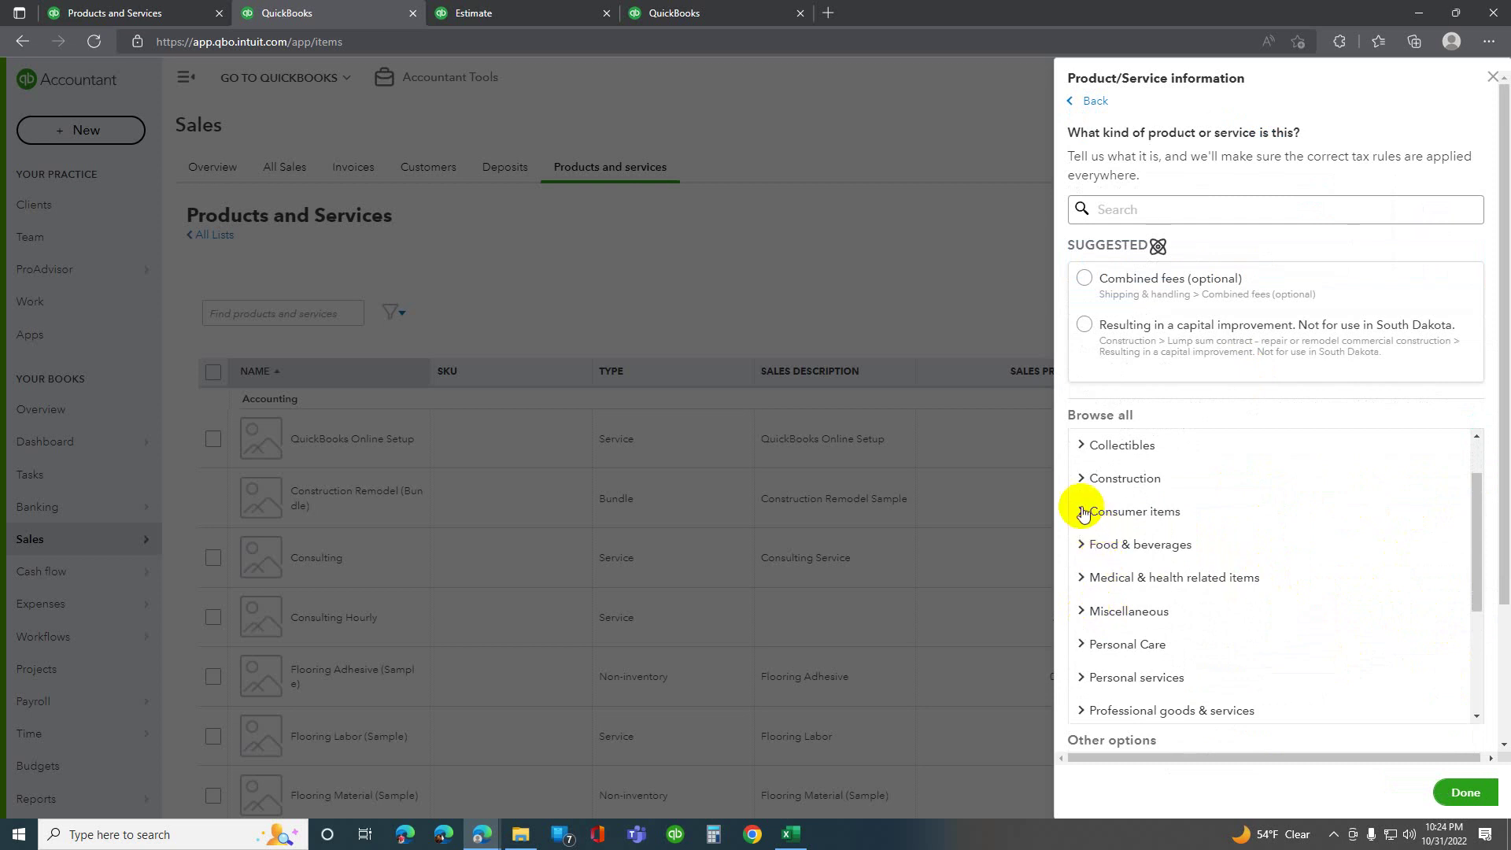
click(1081, 478)
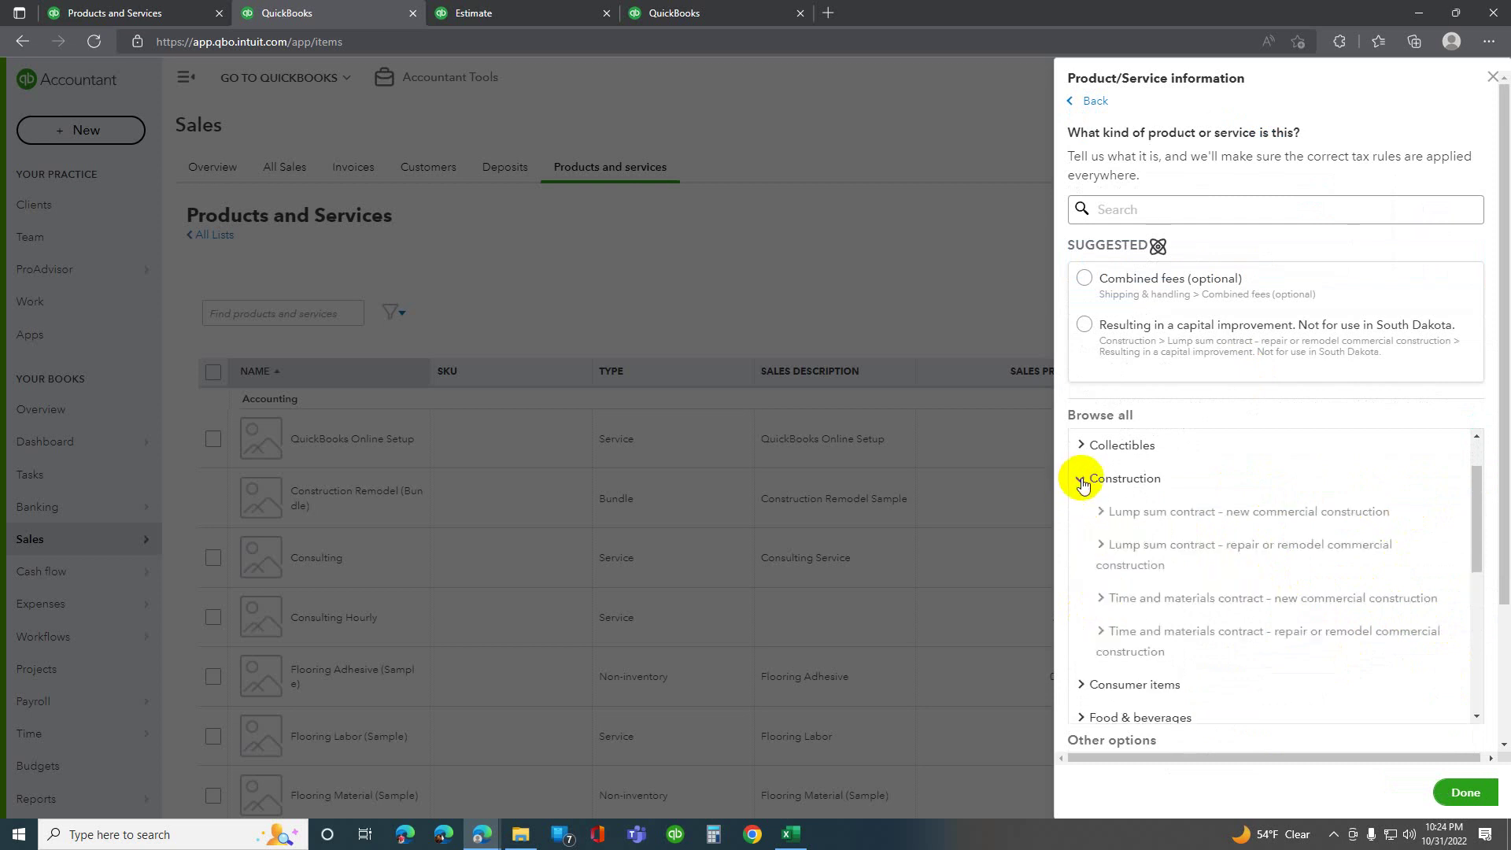
click(1101, 630)
click(1123, 715)
scroll(1191, 685, down, 8)
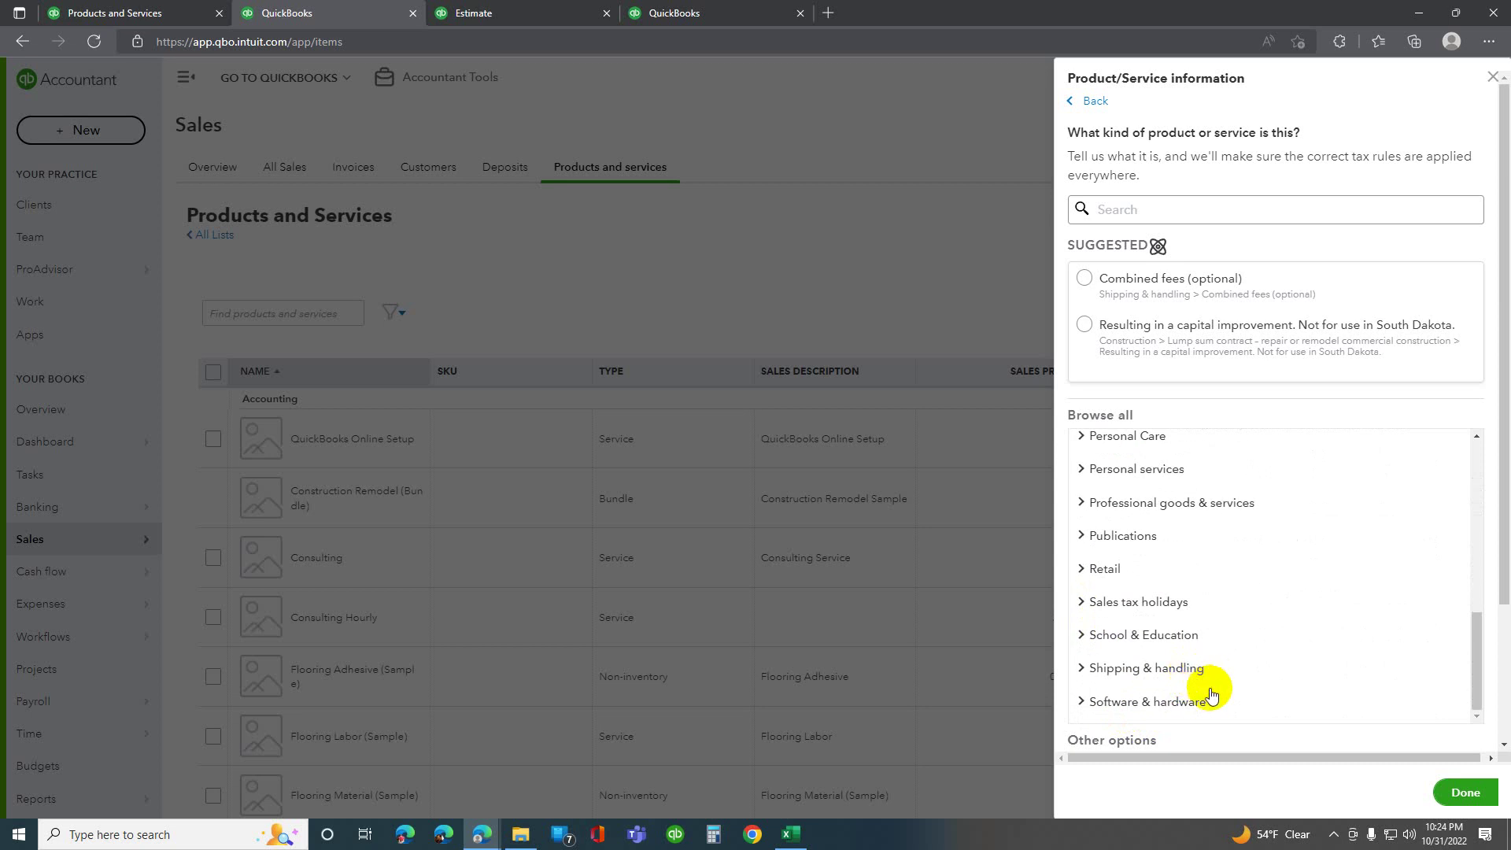
scroll(1209, 693, down, 2)
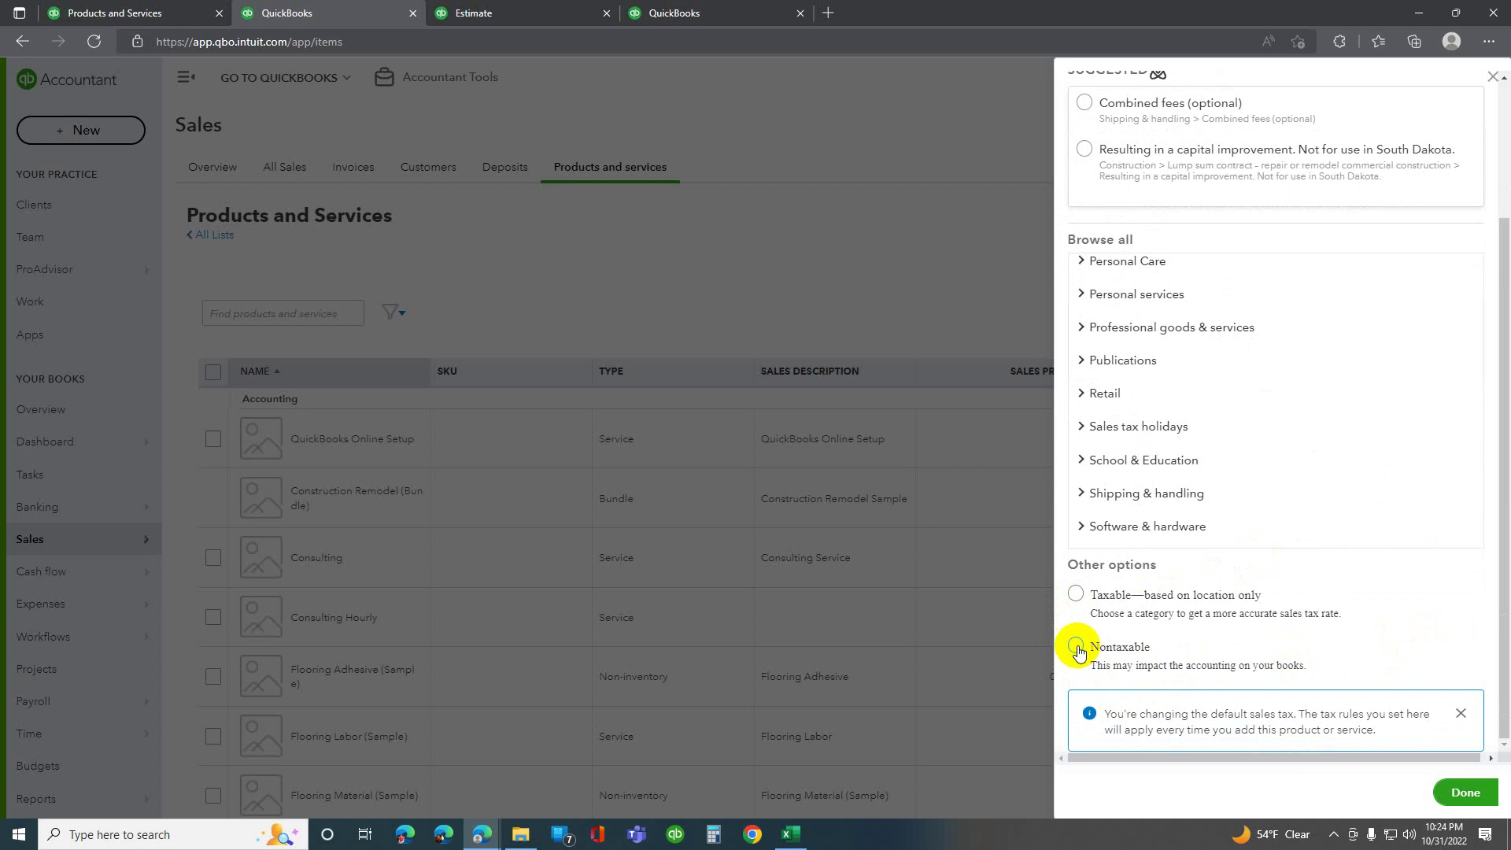
click(1457, 784)
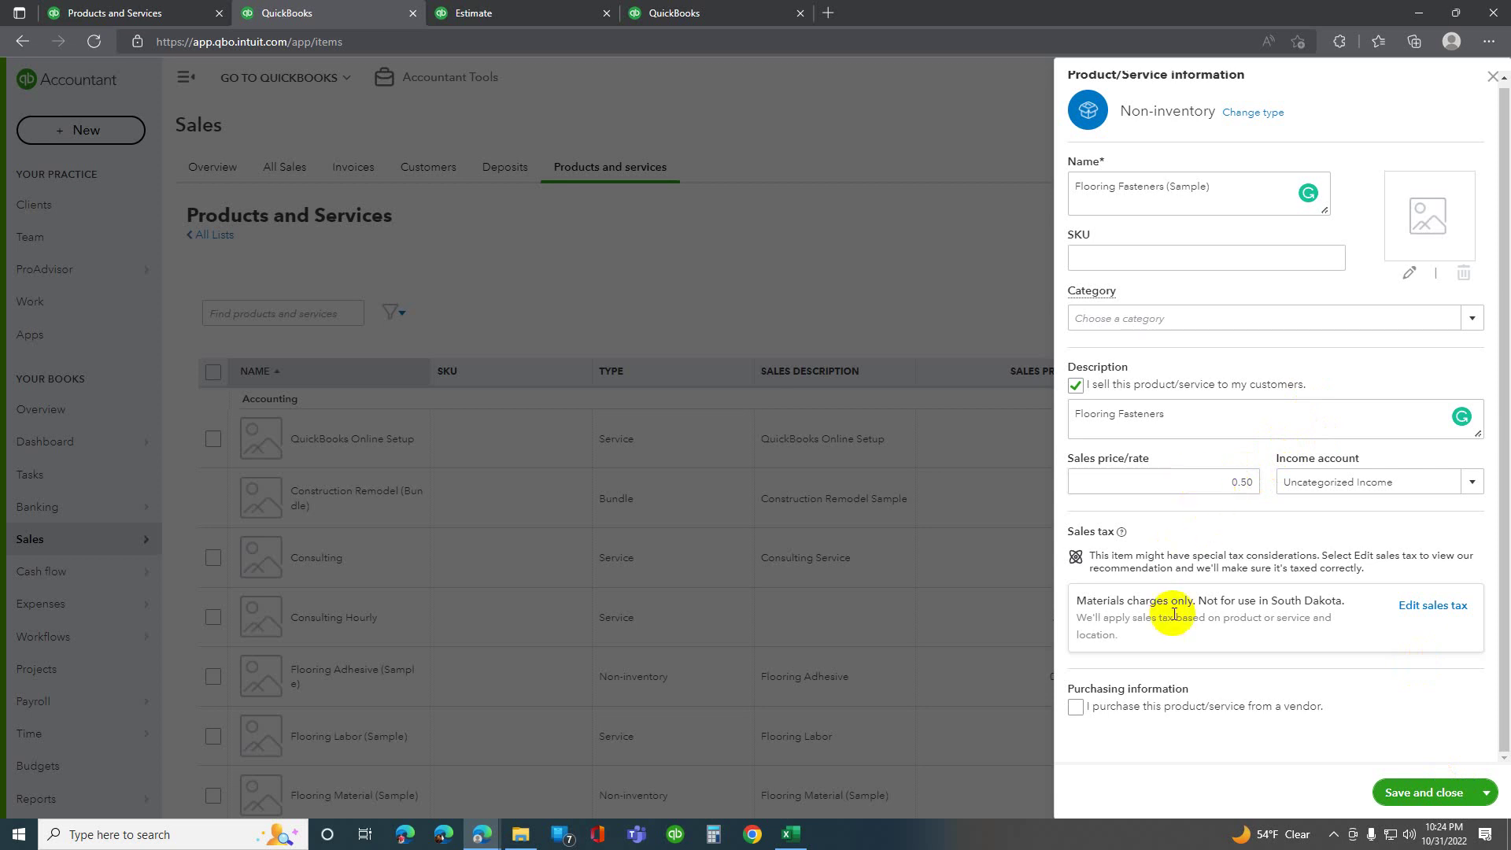
Mark the item as purchased from a vendor and set its expense account to Cost of Goods Sold.
click(1076, 707)
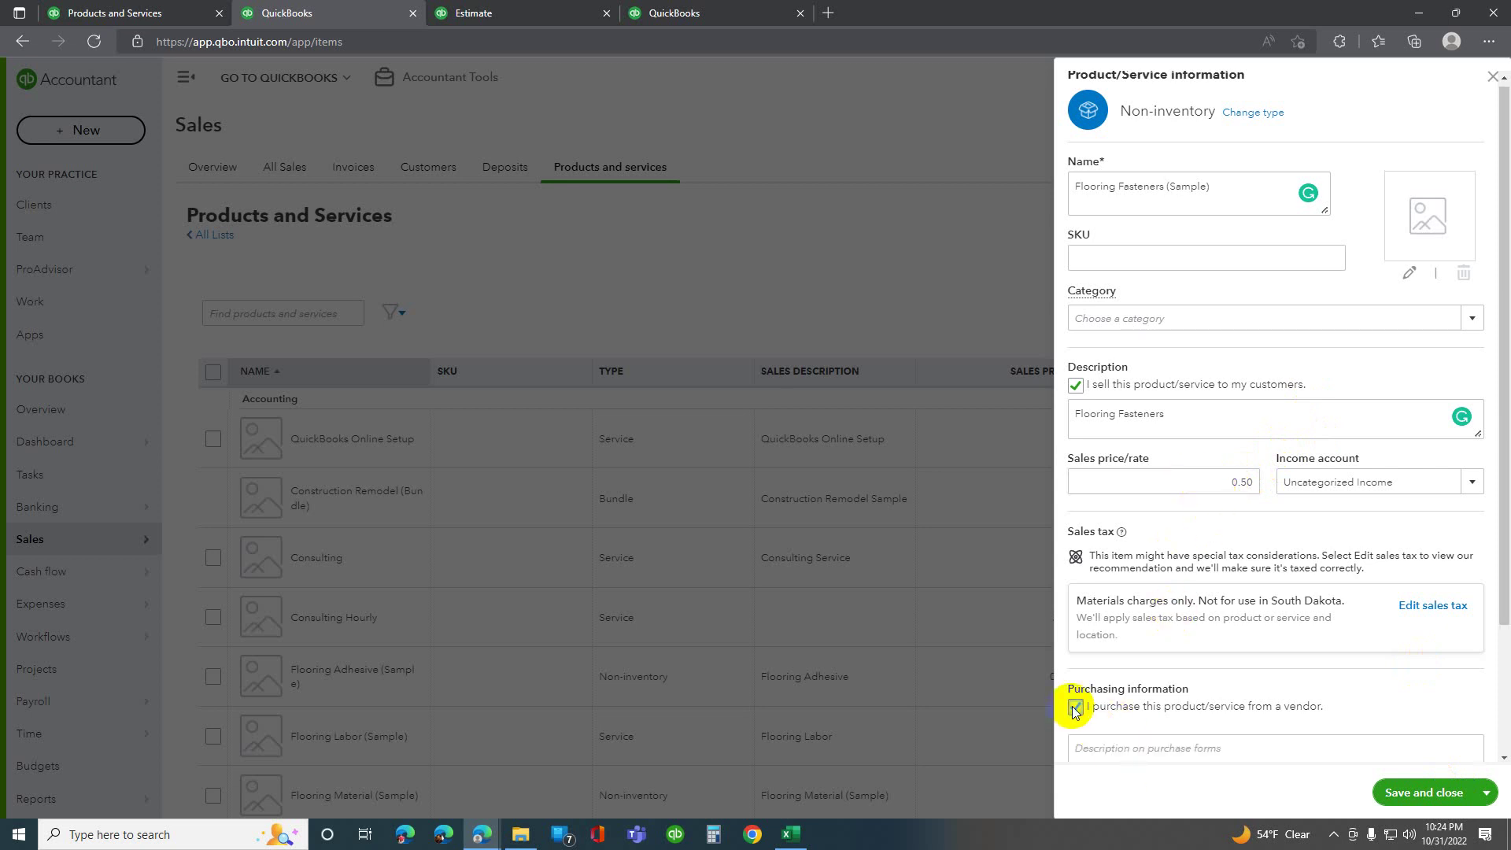
scroll(1247, 697, down, 2)
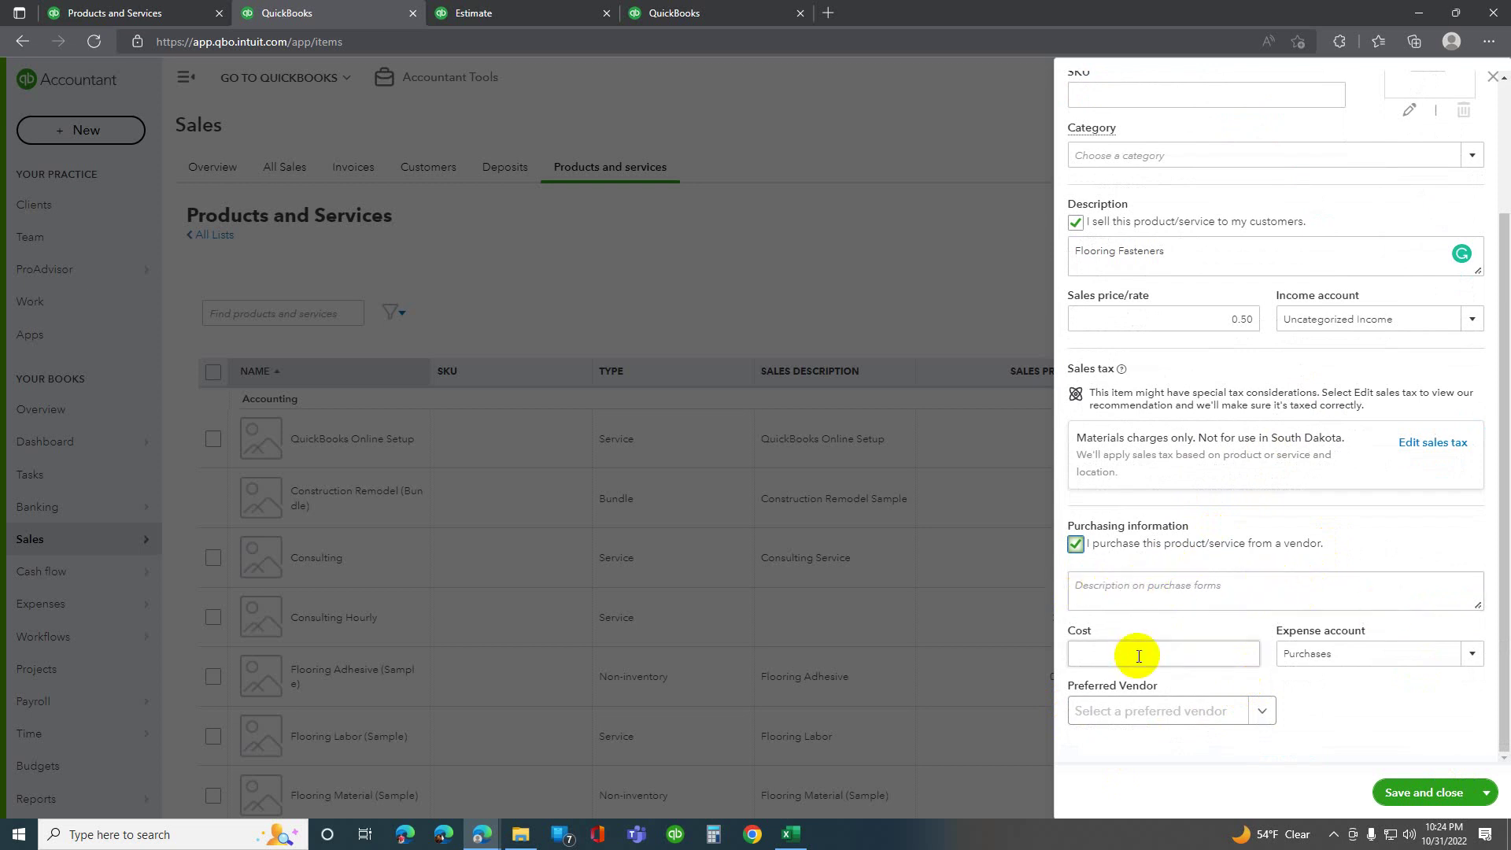
click(1472, 655)
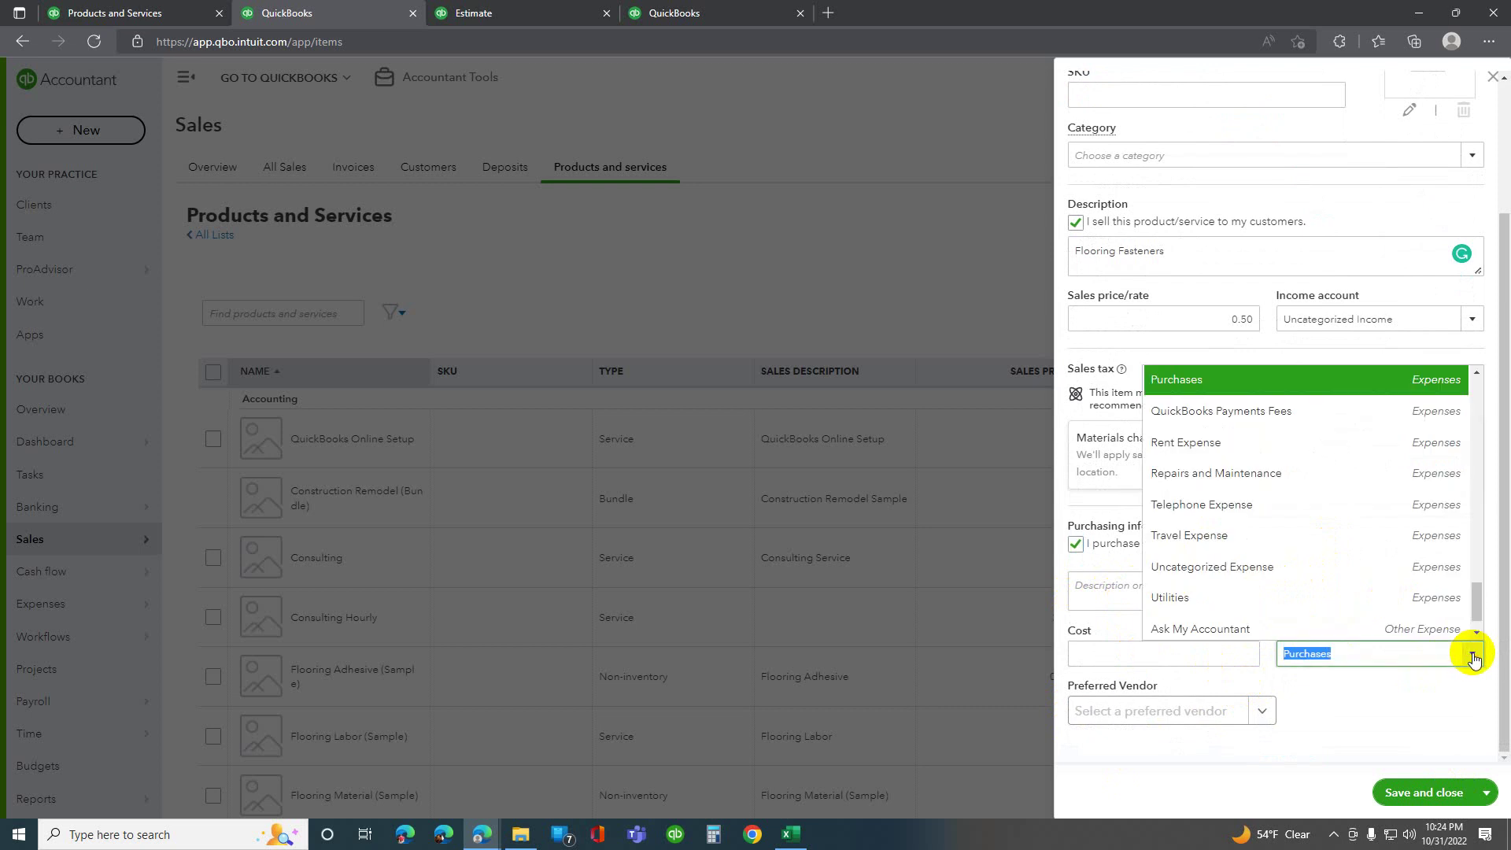
scroll(1432, 610, down, 1)
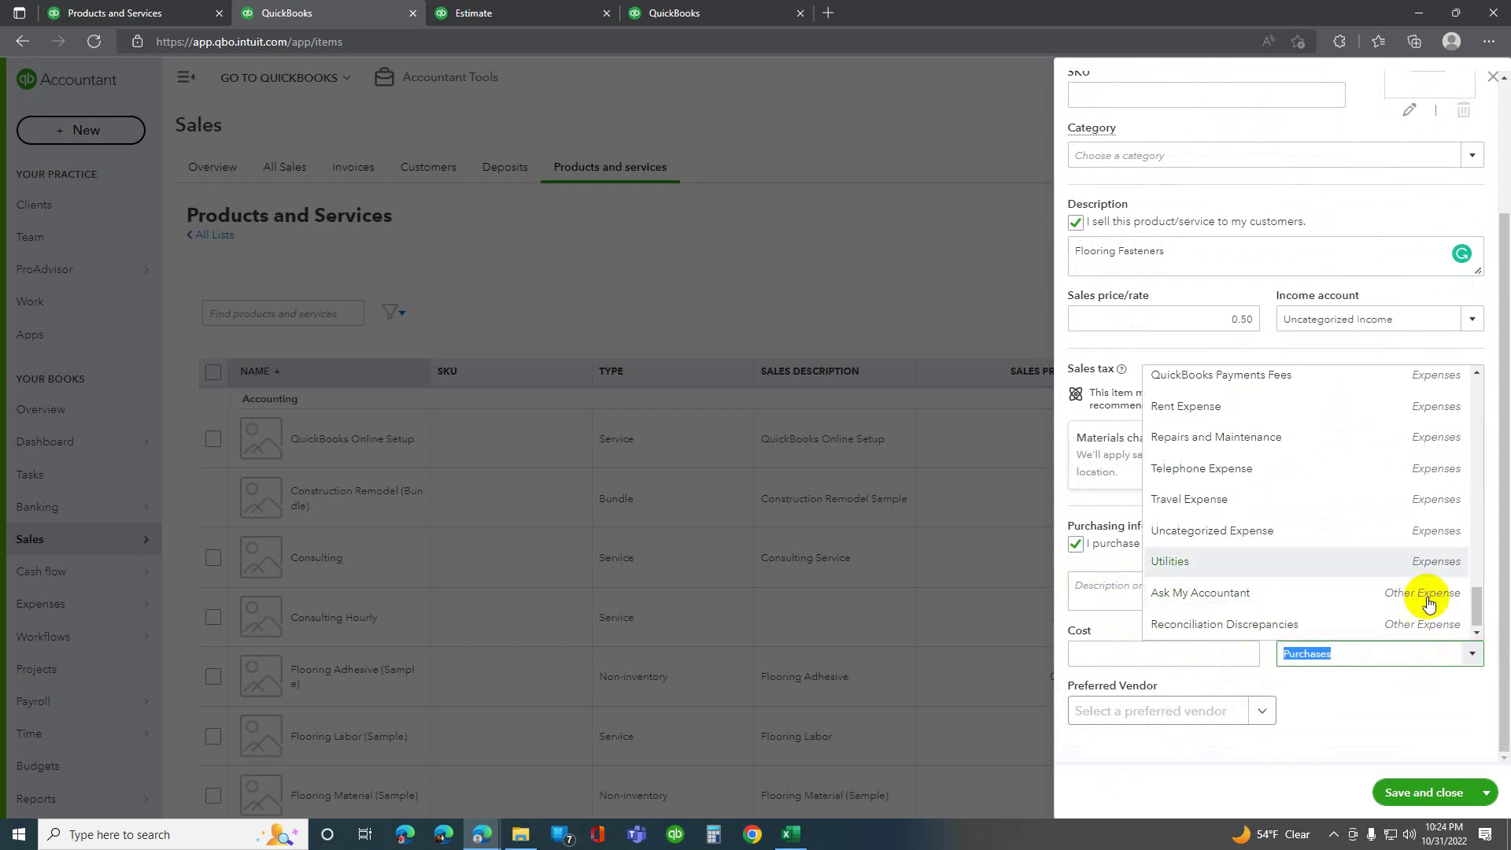
scroll(1426, 590, up, 5)
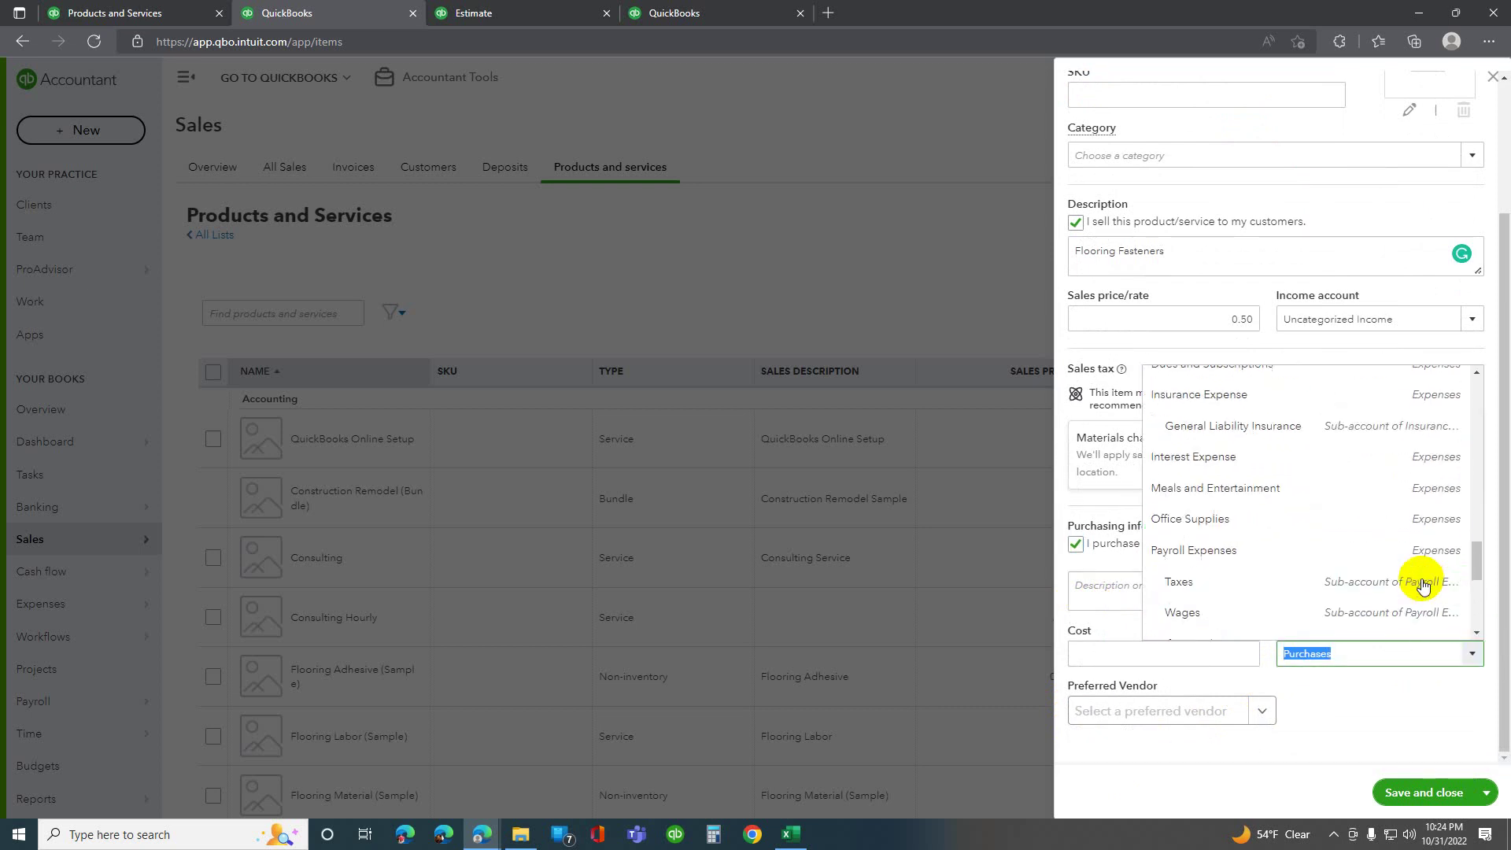
scroll(1407, 568, up, 5)
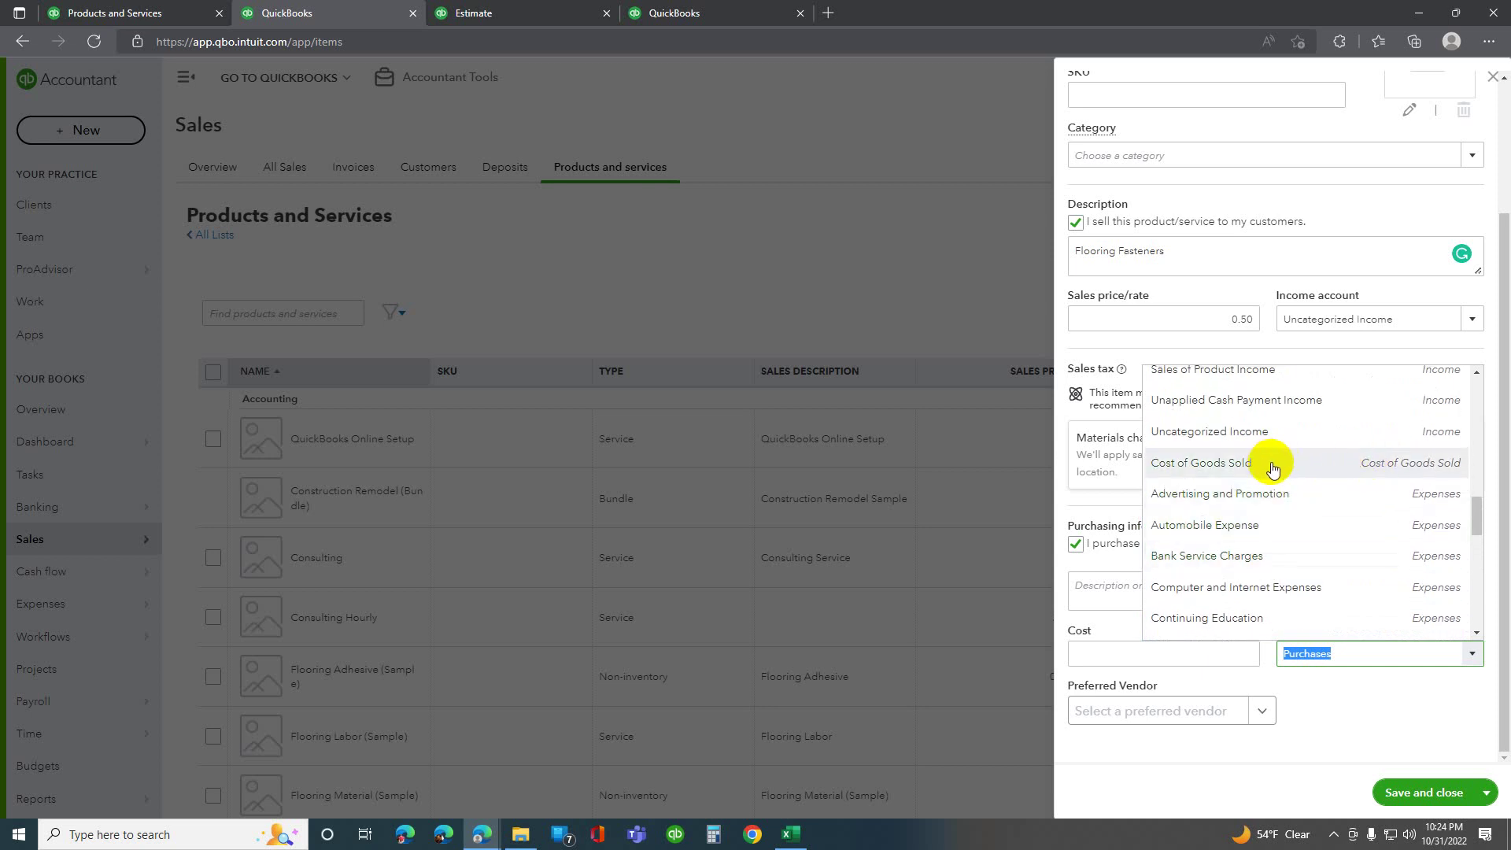
click(1350, 461)
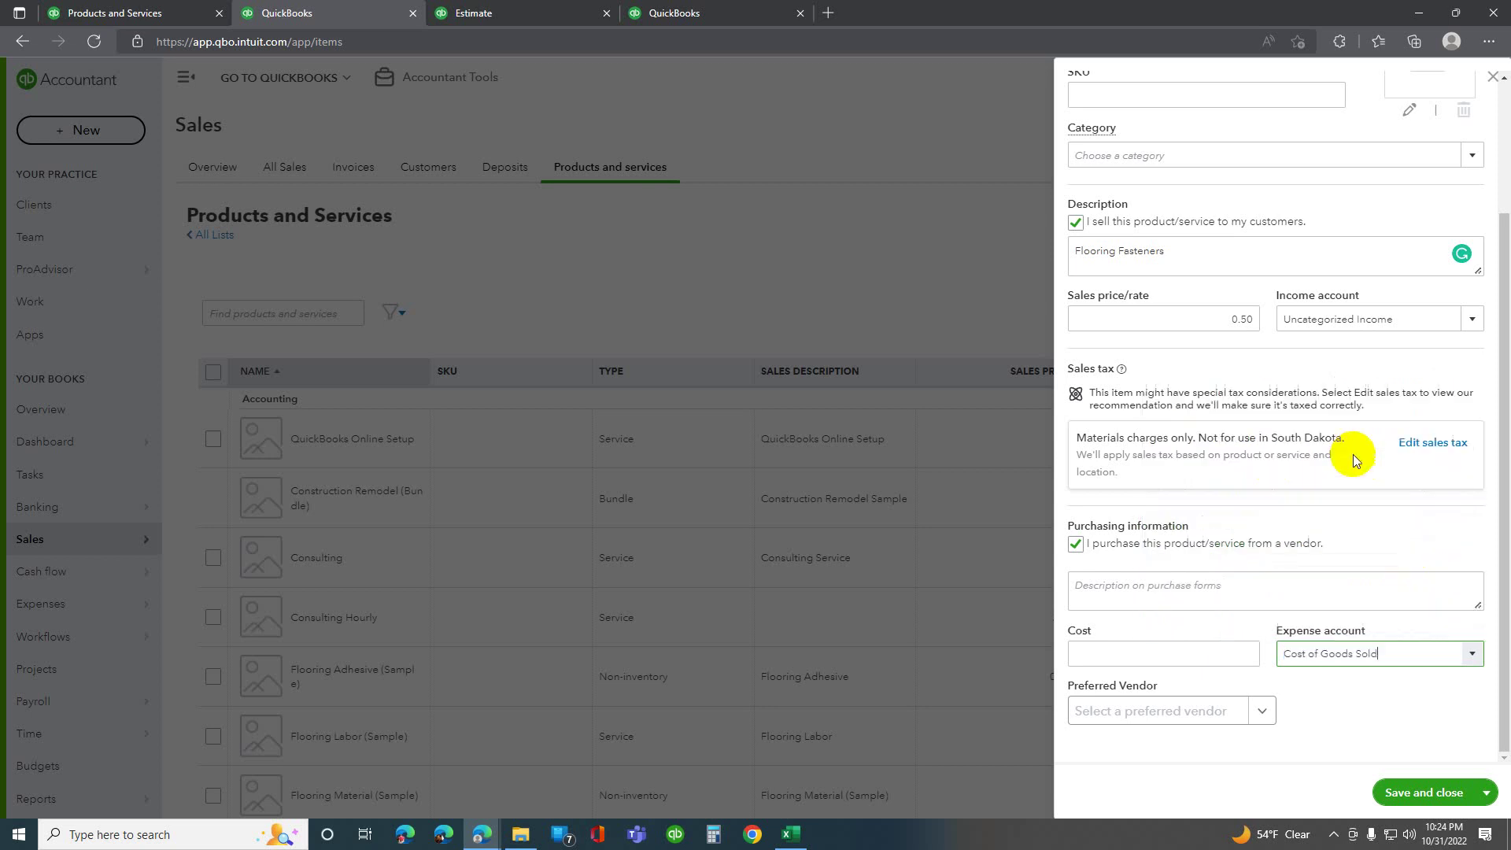
Save the flooring fasteners item and close its form.
click(1424, 706)
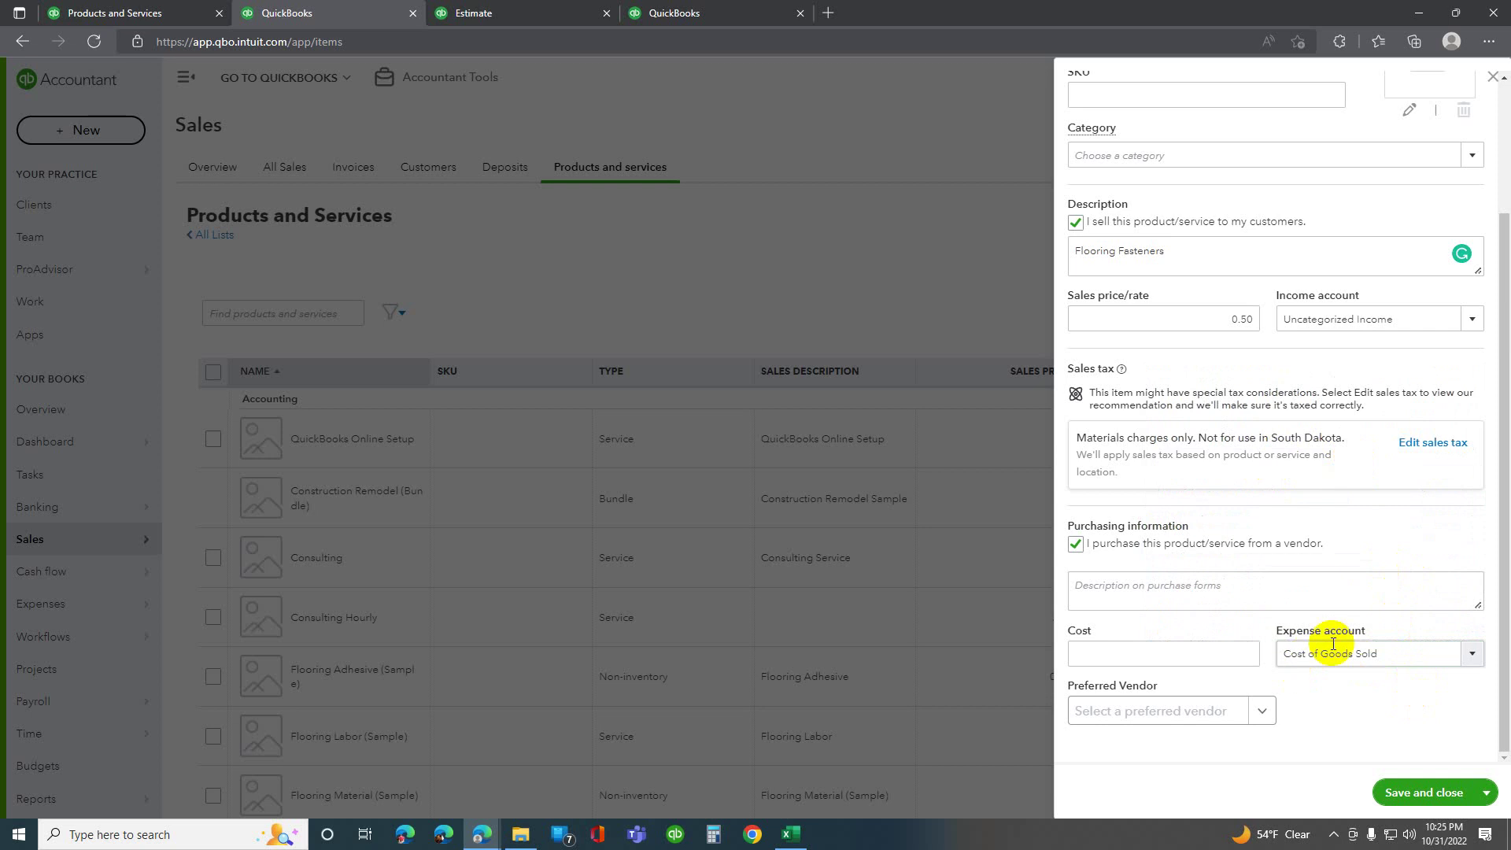
click(1283, 656)
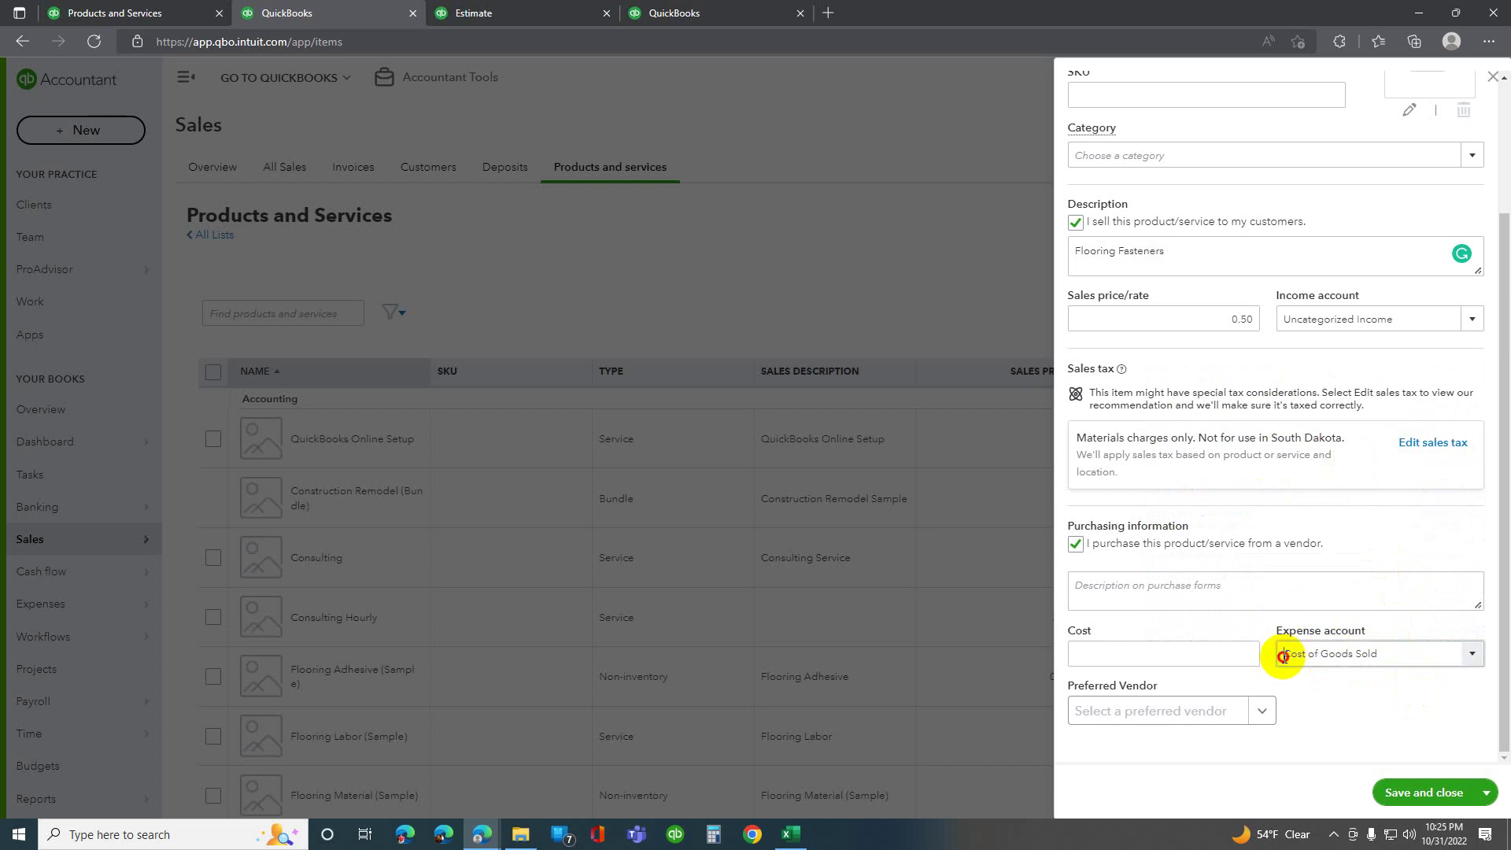
click(1374, 696)
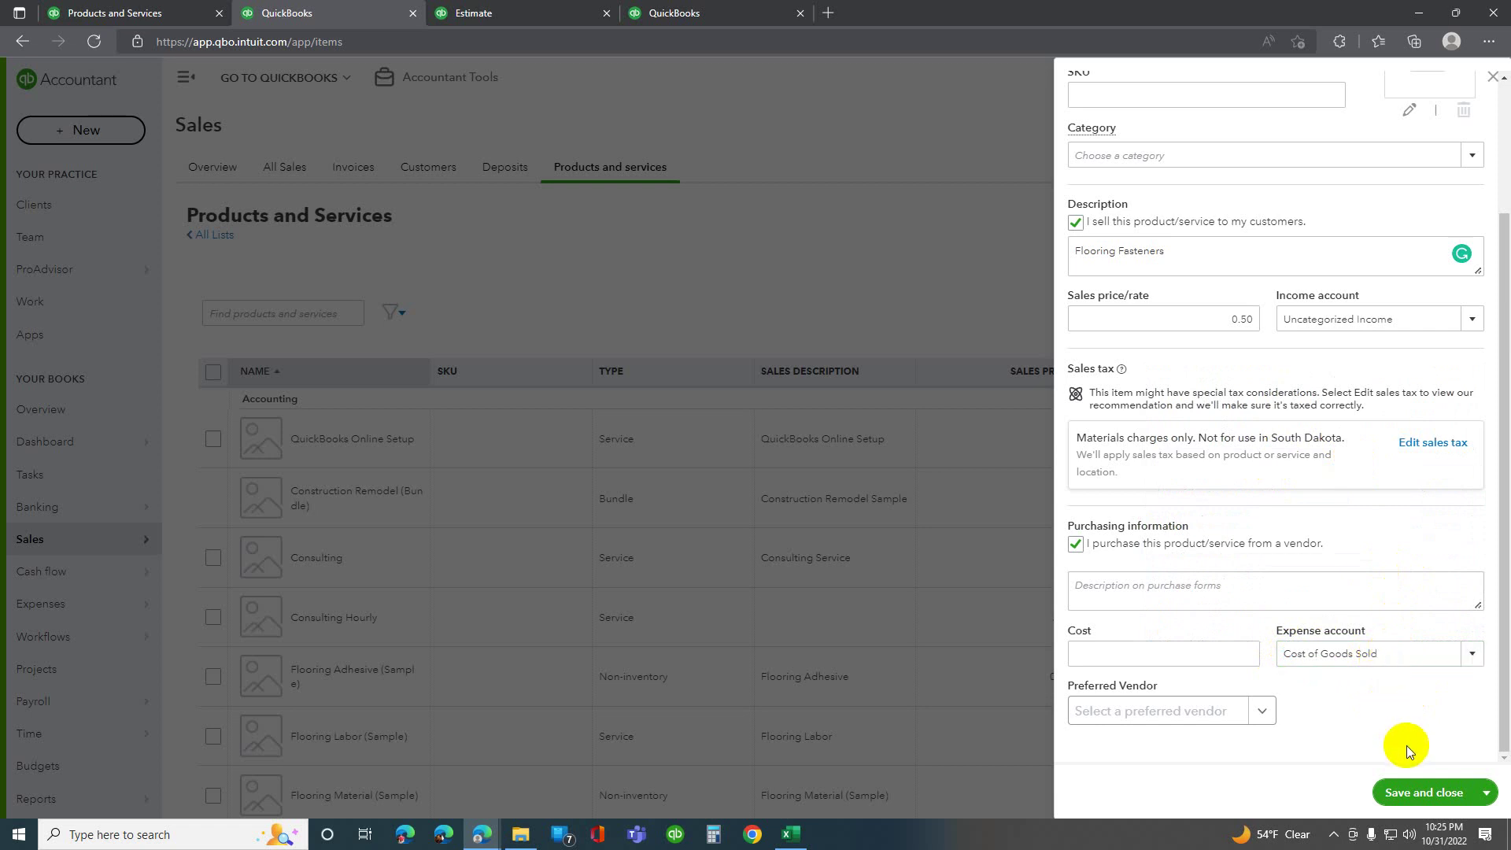
click(1428, 794)
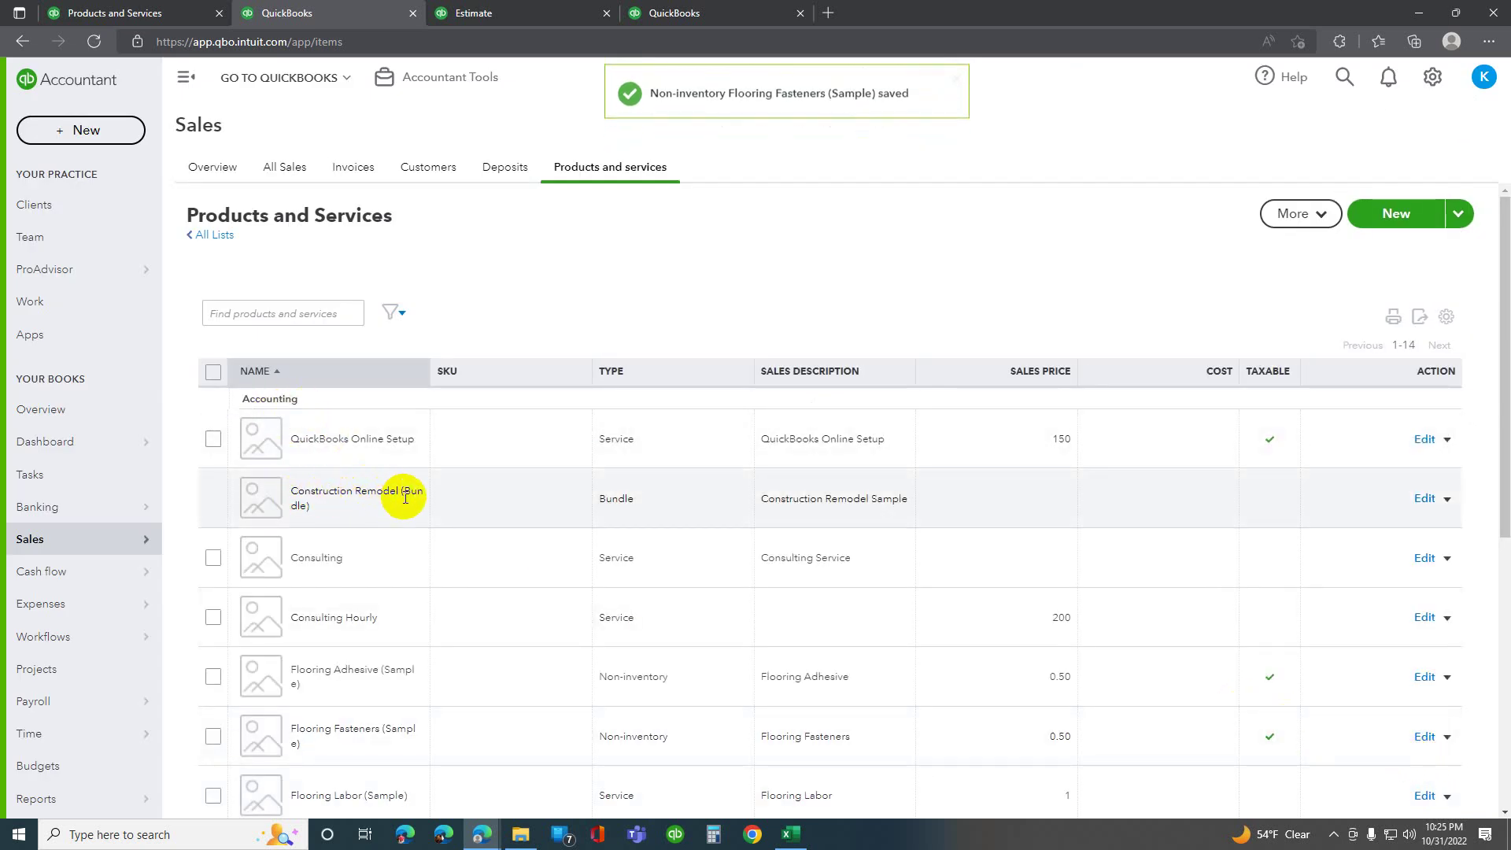
Search the products and services list for "bund" and open the Construction Remodel (Bundle) item for editing.
click(275, 314)
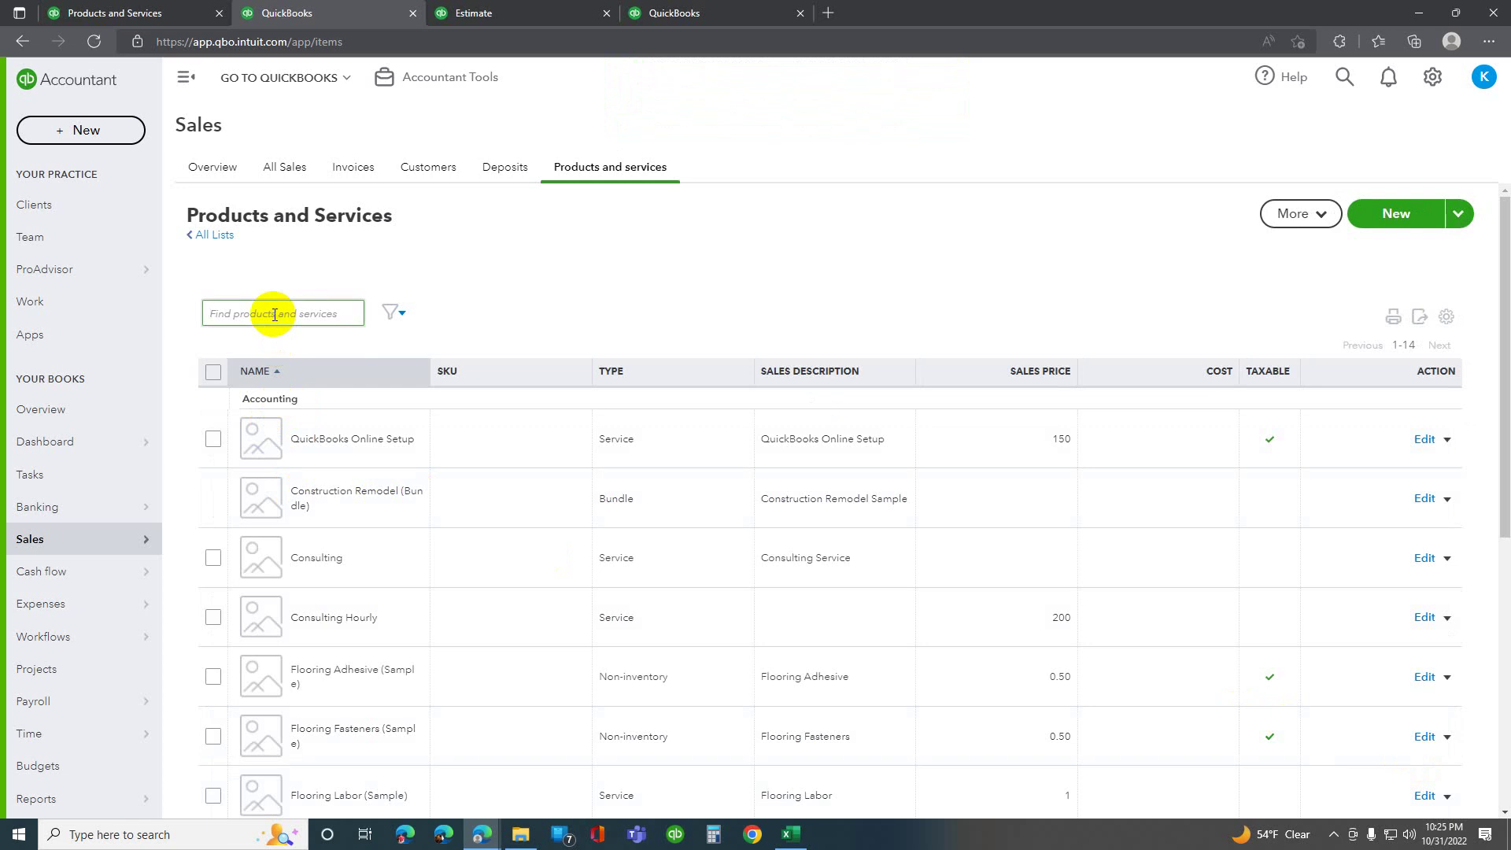
text(bund)
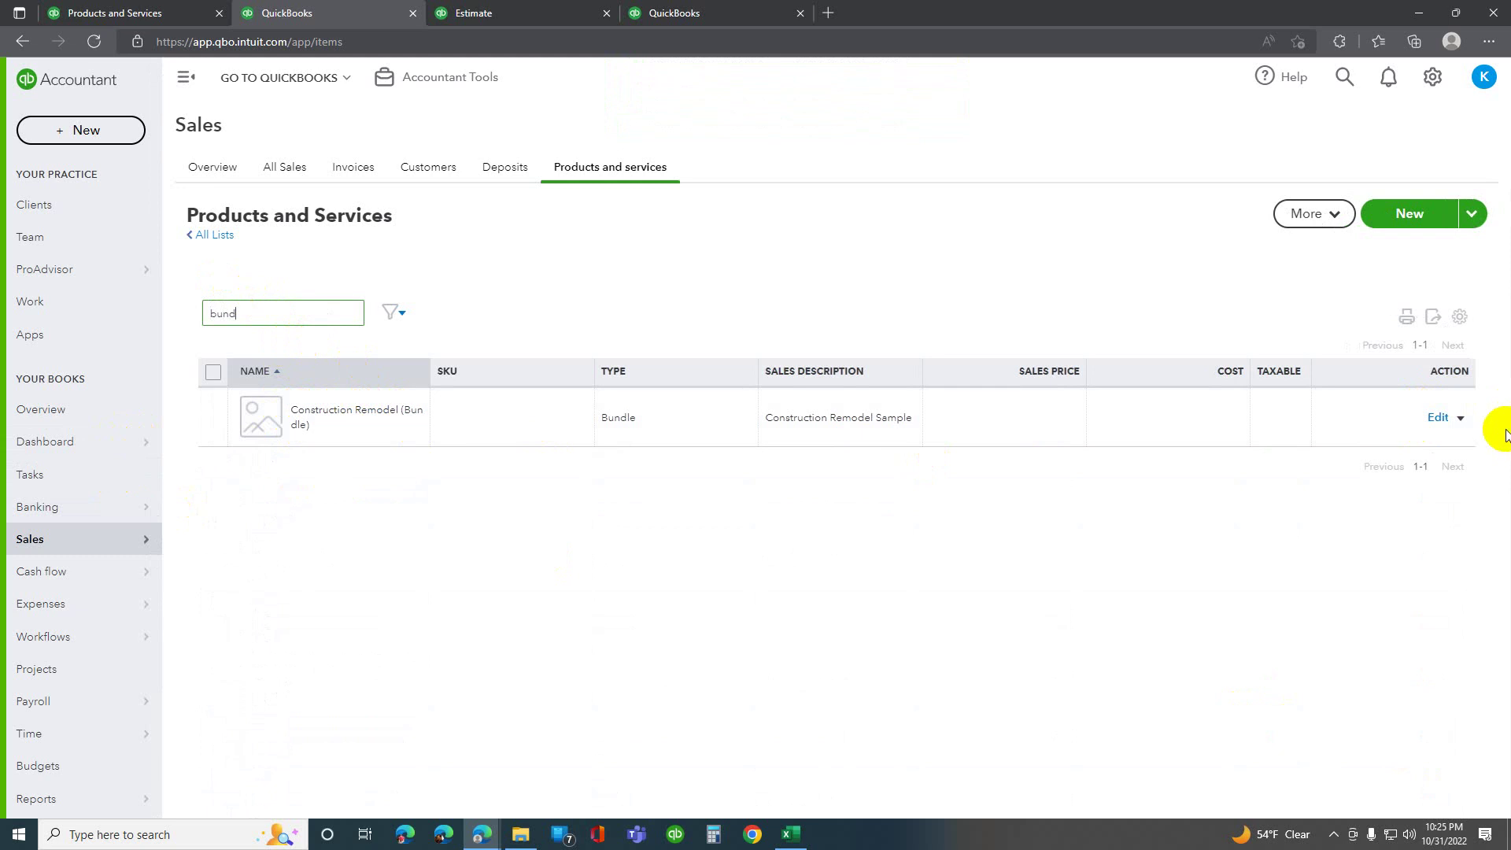
click(1439, 418)
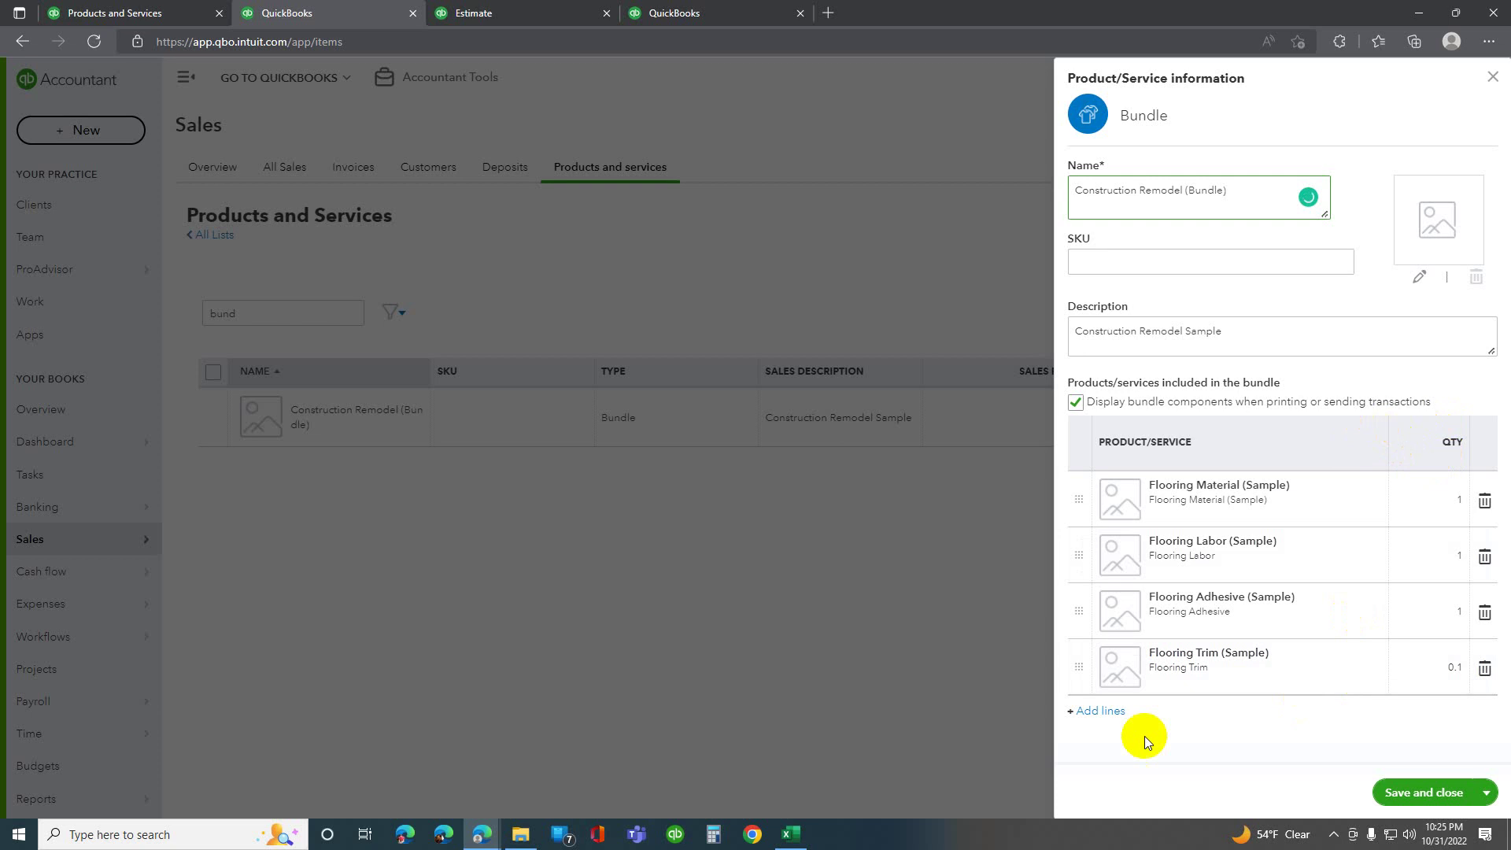
Add Flooring Fasteners (Sample) to the bundle as a new component with quantity 1.
click(1100, 711)
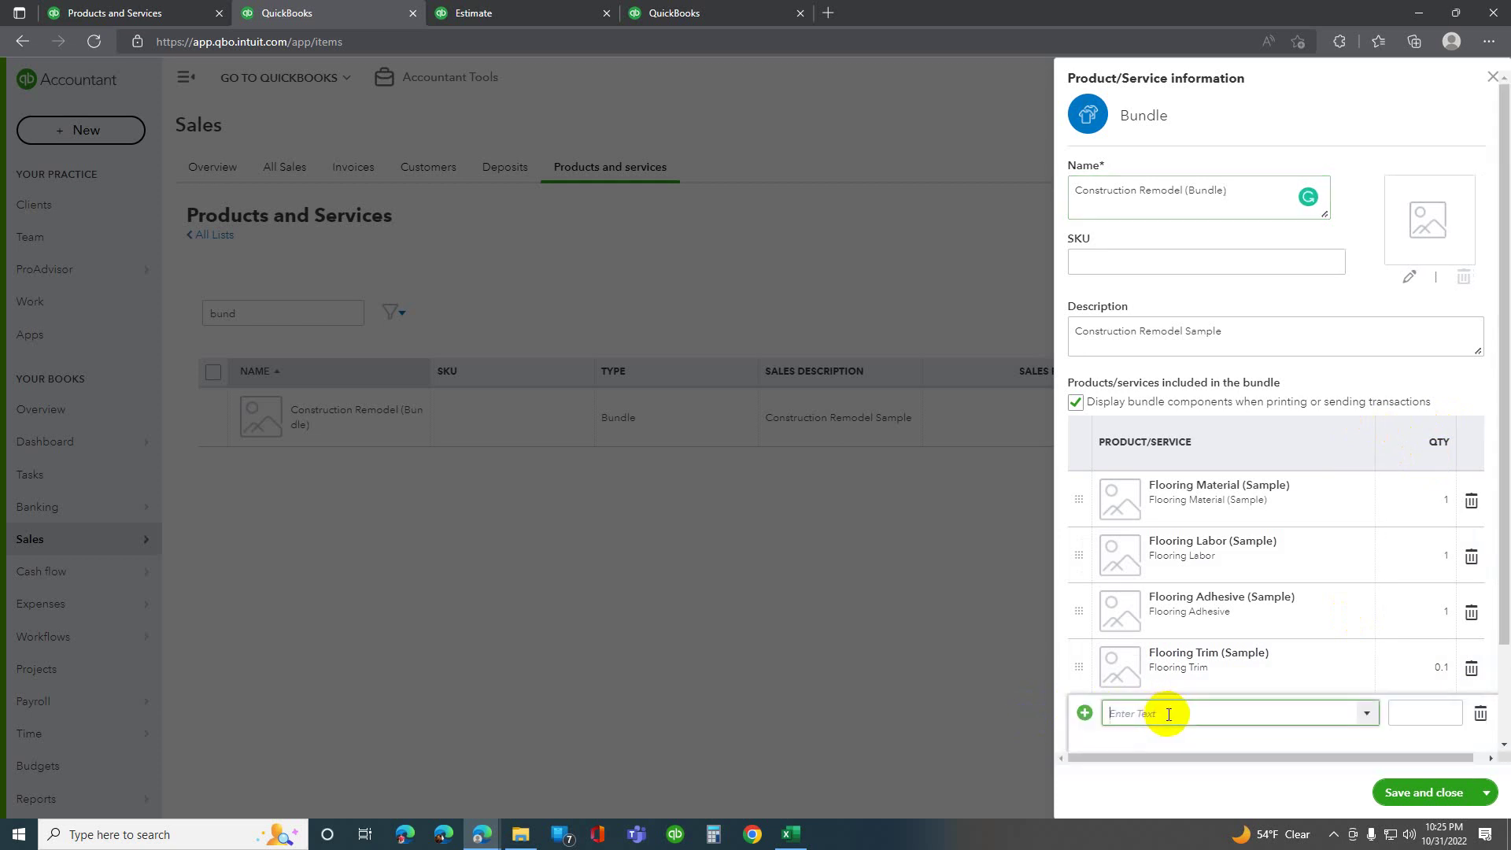
text(fast)
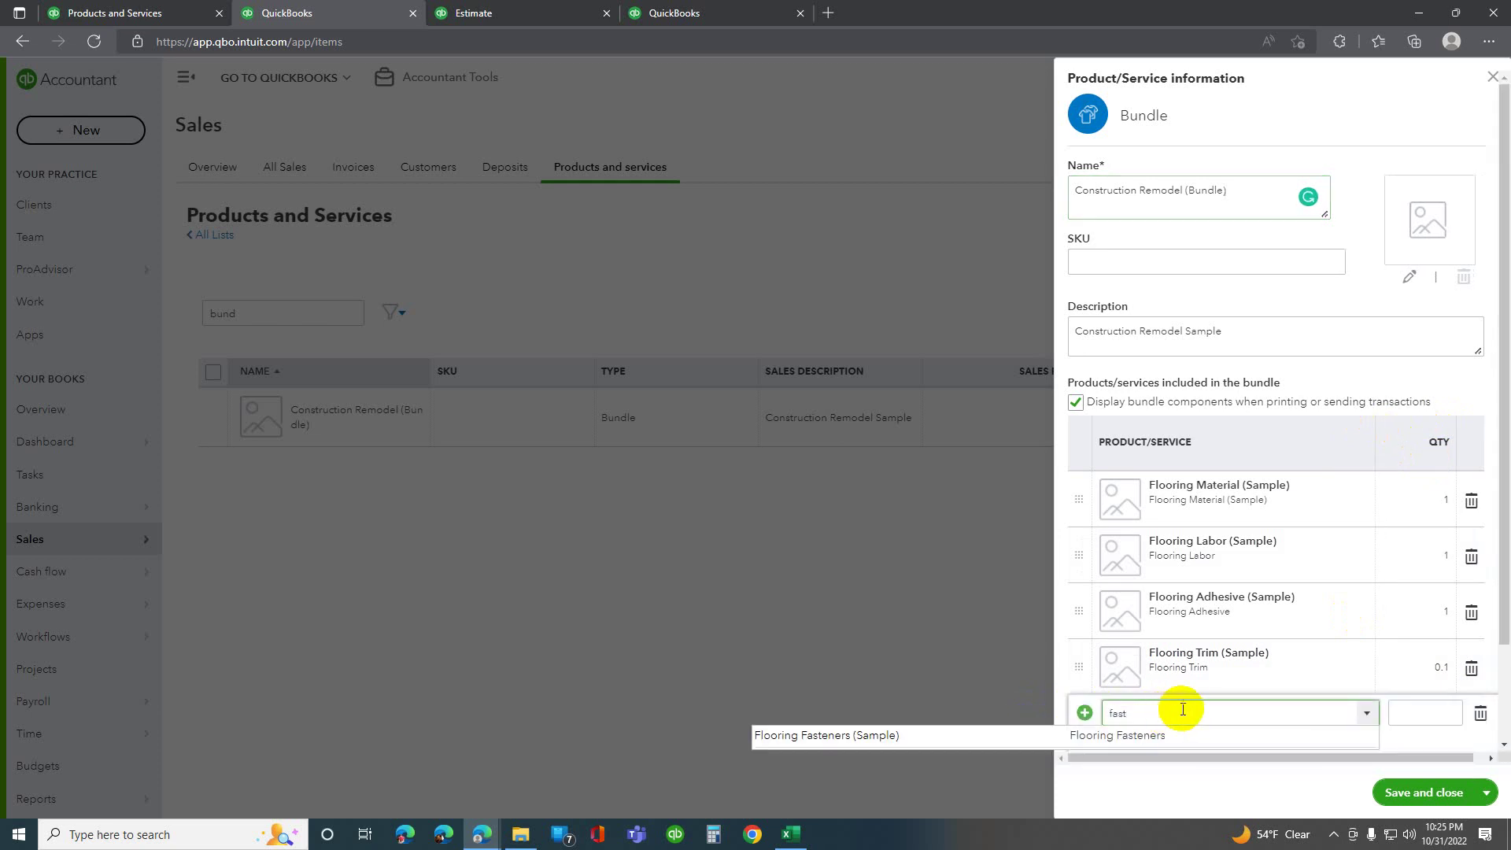
click(1187, 728)
click(1398, 713)
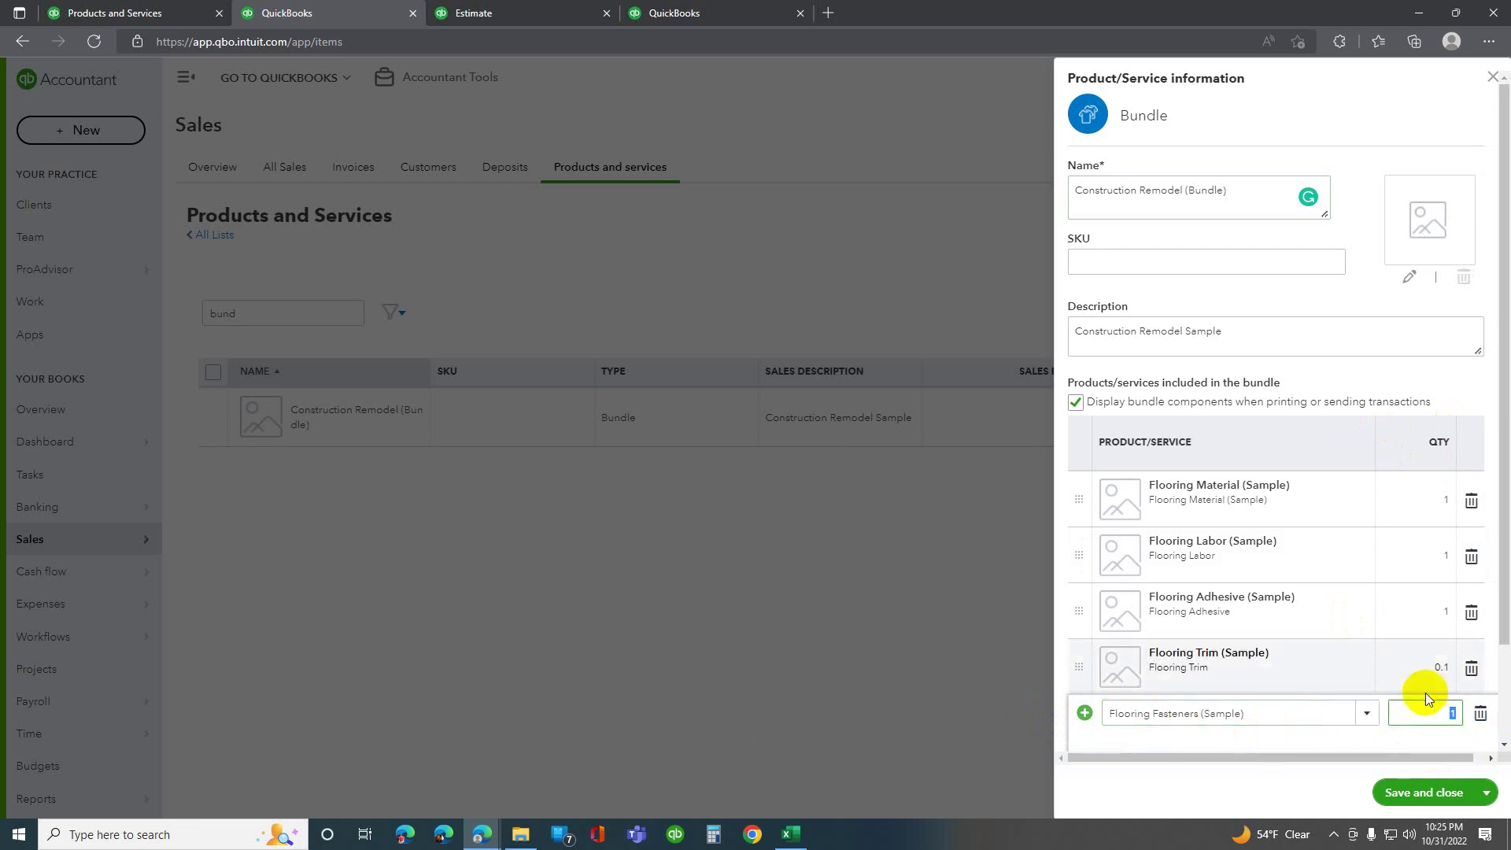
scroll(1425, 693, down, 1)
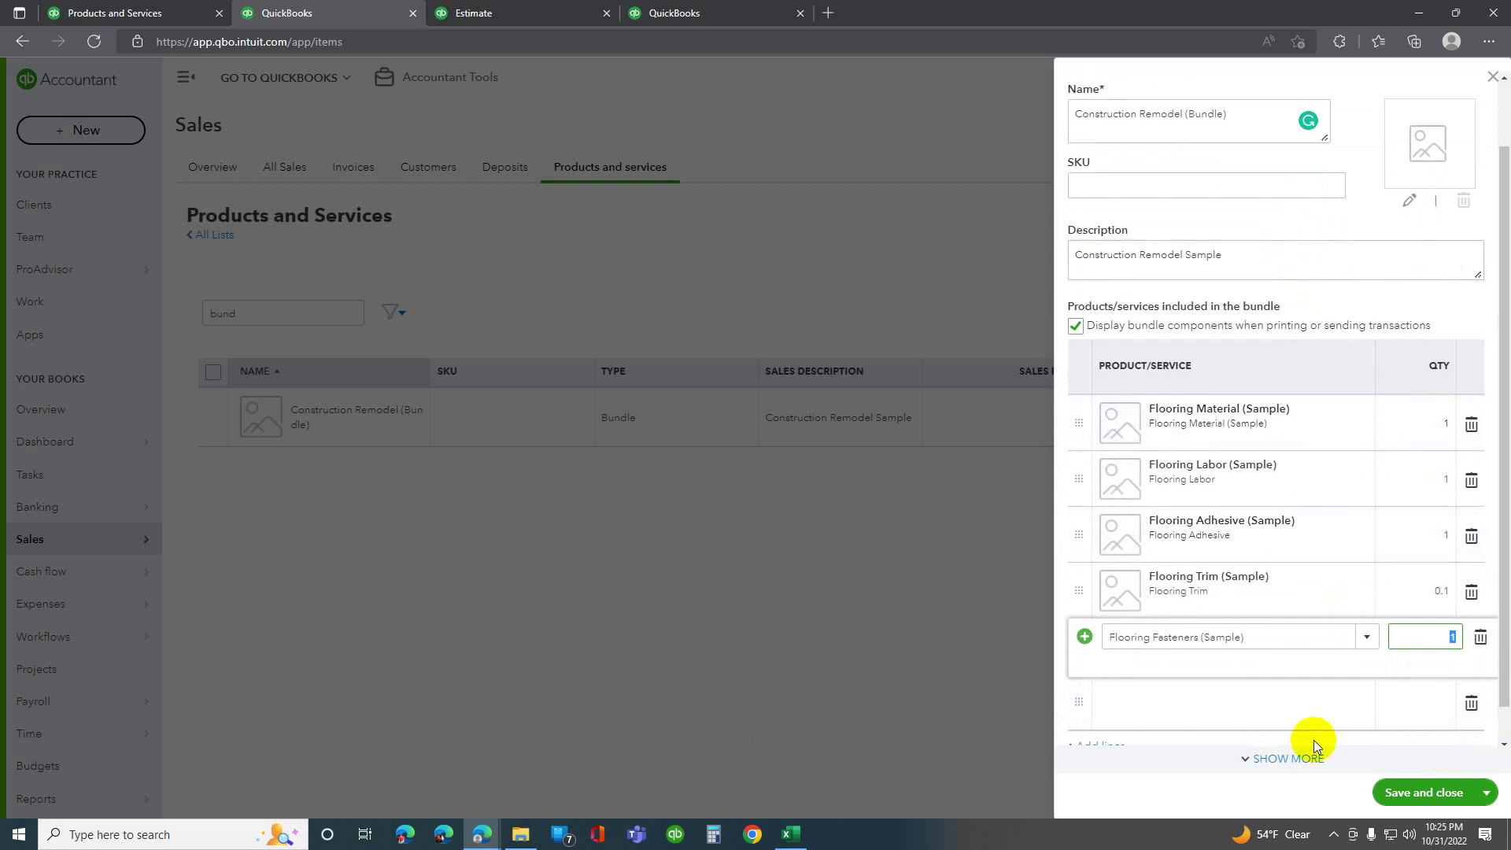
scroll(1302, 713, down, 1)
scroll(1311, 692, up, 2)
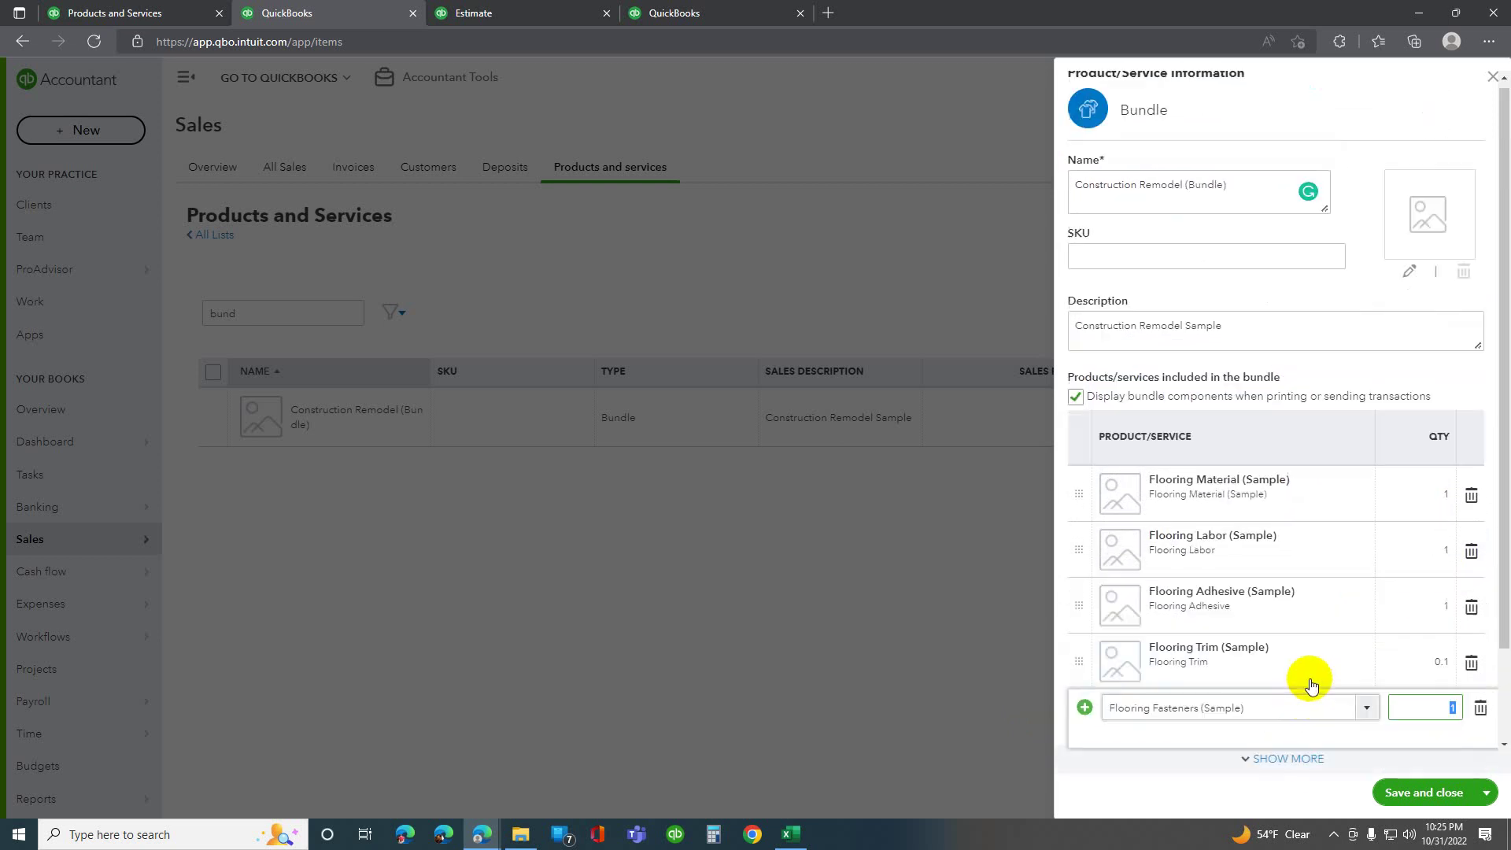
Change the bundle's description to "Flooring Material and Labor: ####" and leave the display of bundle components on printed or sent transactions enabled.
click(1076, 405)
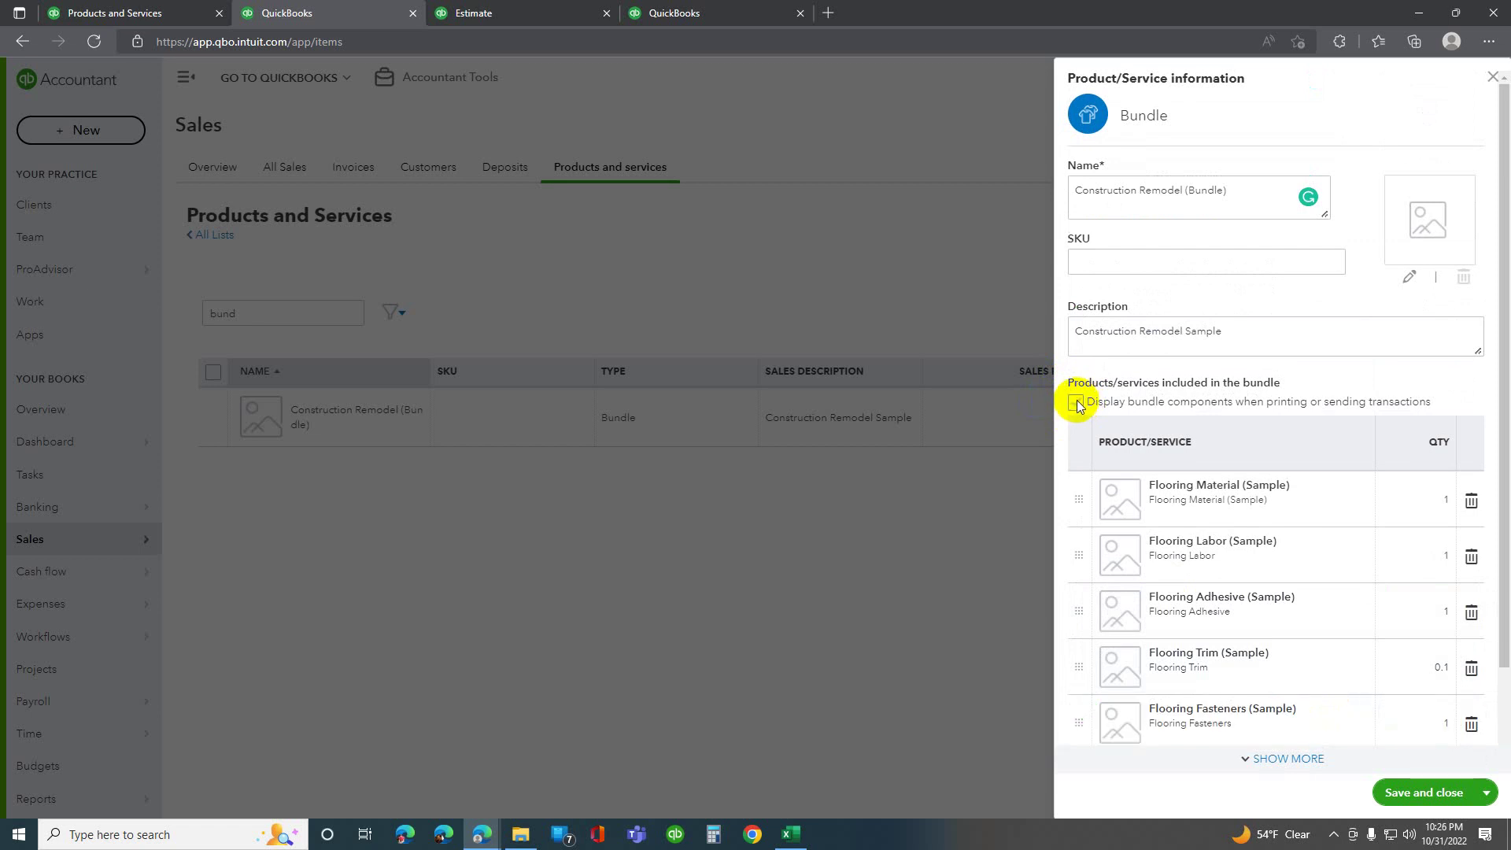
click(1077, 403)
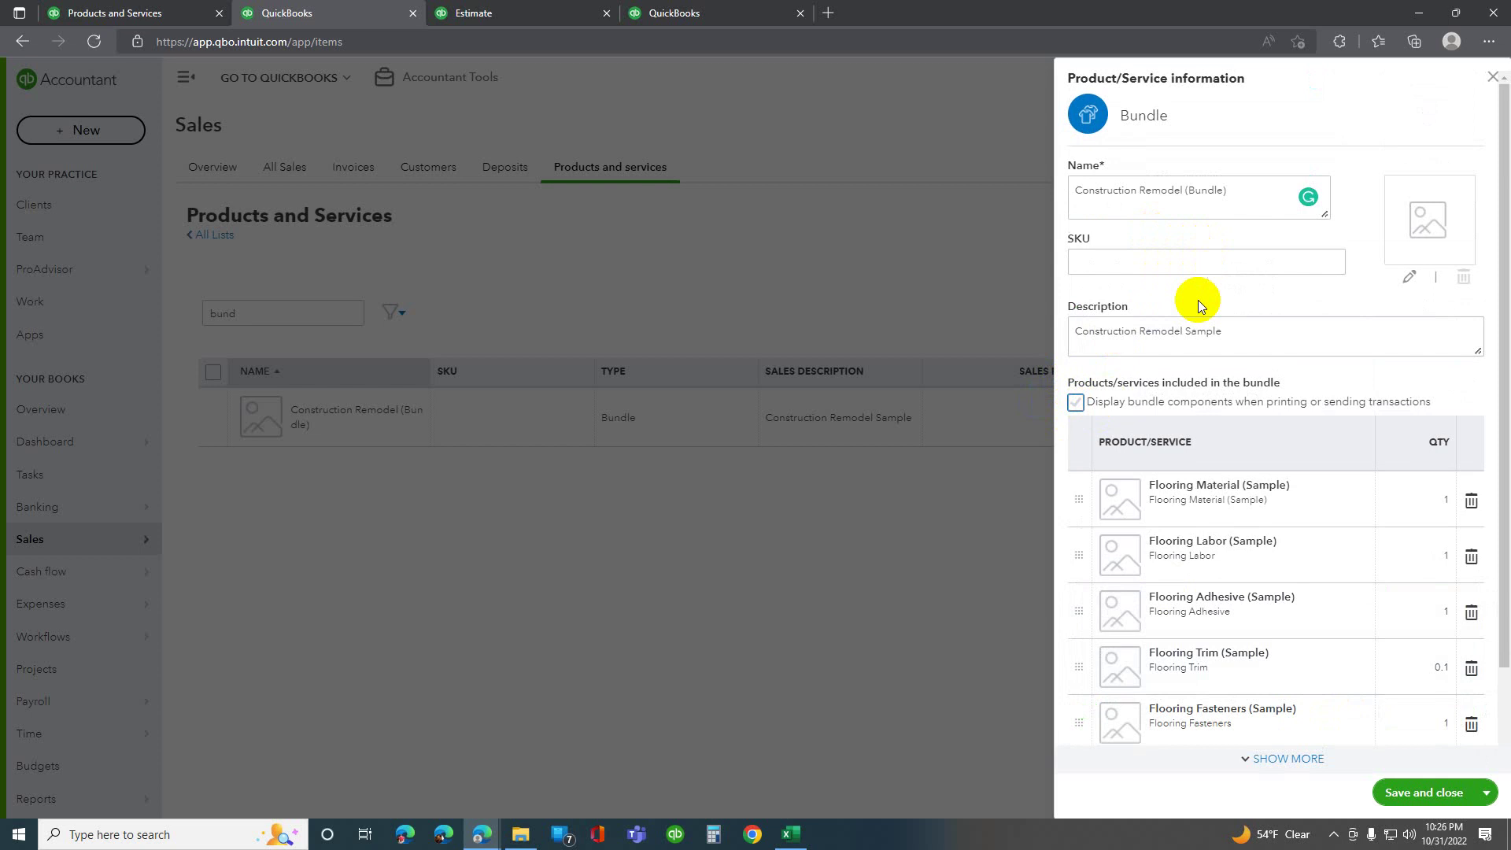
triple_click(1241, 334)
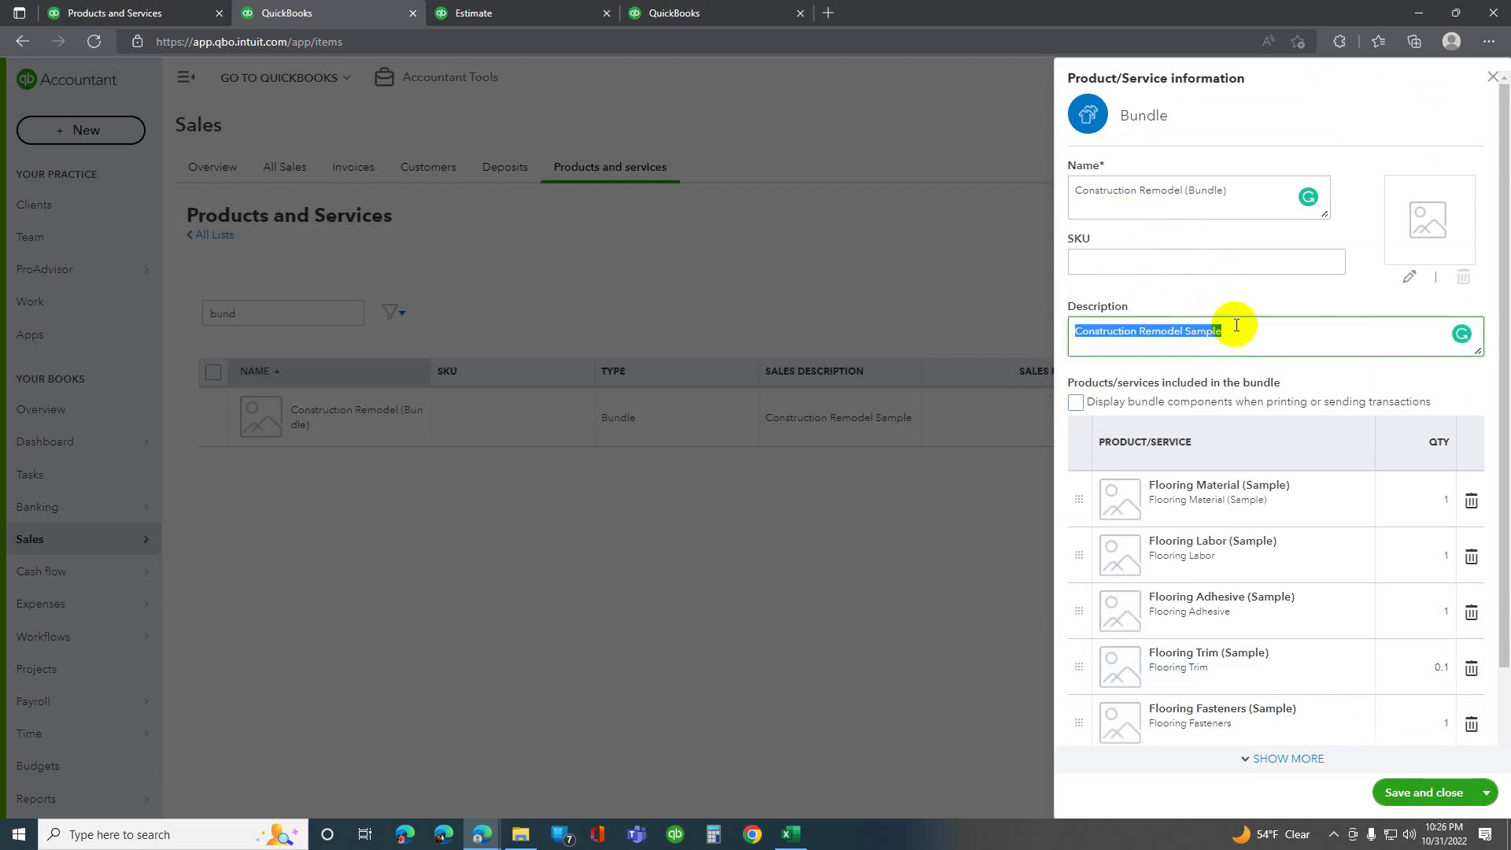
text(F)
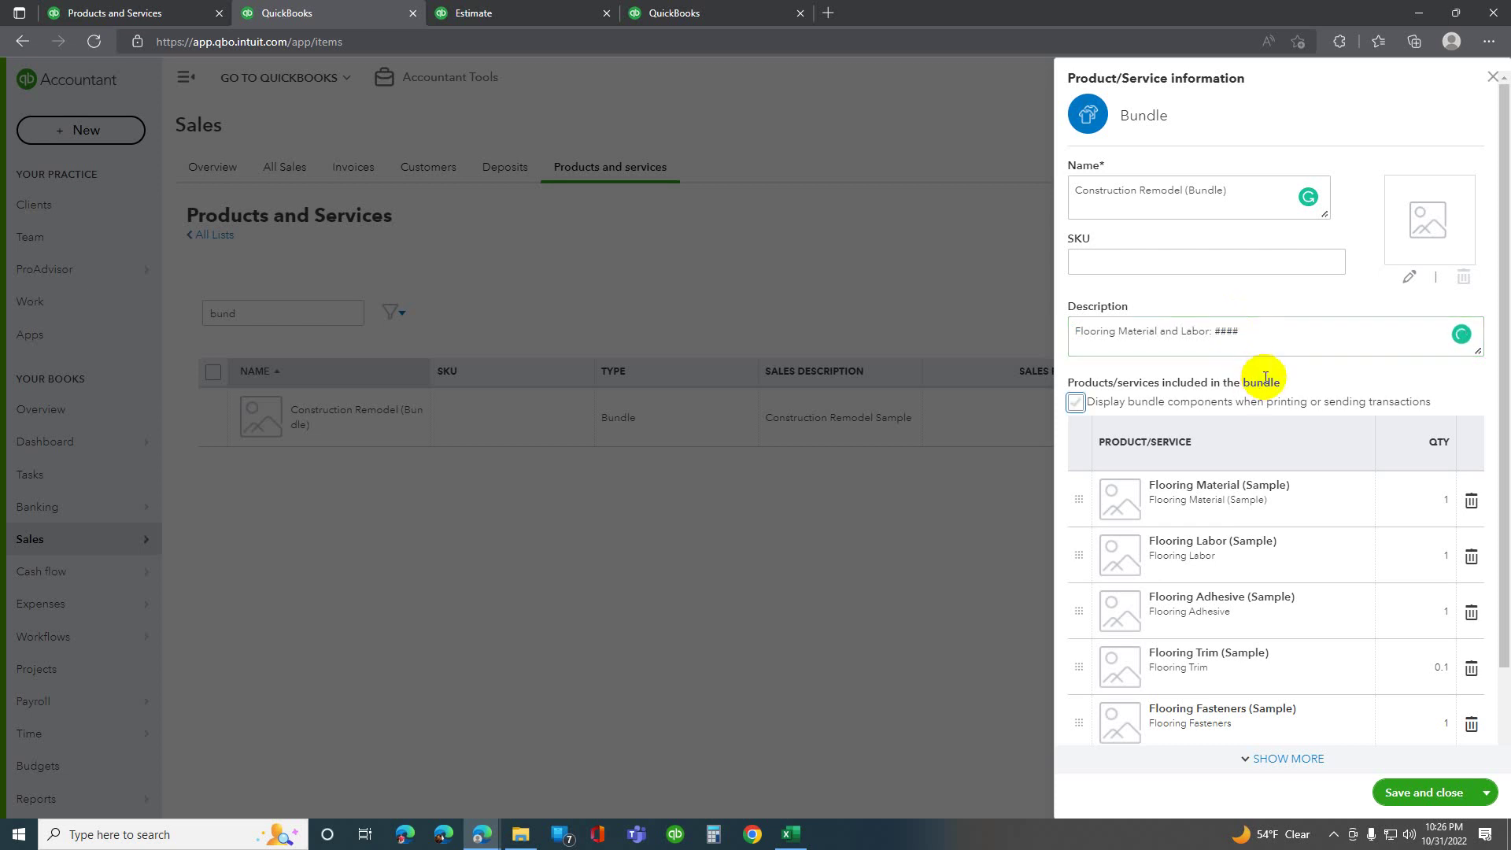
click(1246, 402)
Review the component list of the Construction Remodel bundle, then save the bundle and close its form.
scroll(1164, 483, down, 2)
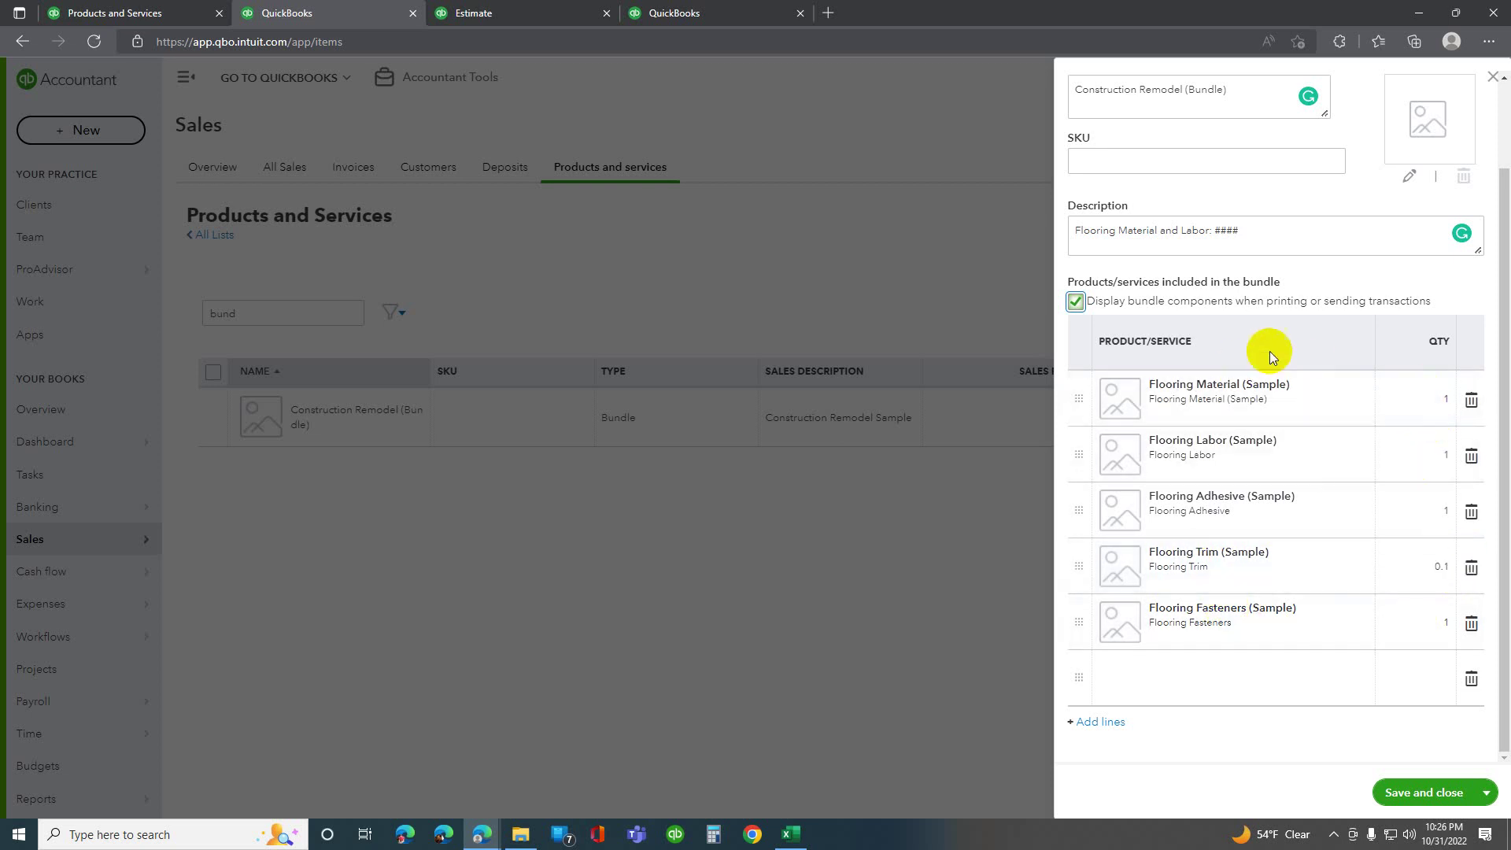
scroll(1377, 397, up, 1)
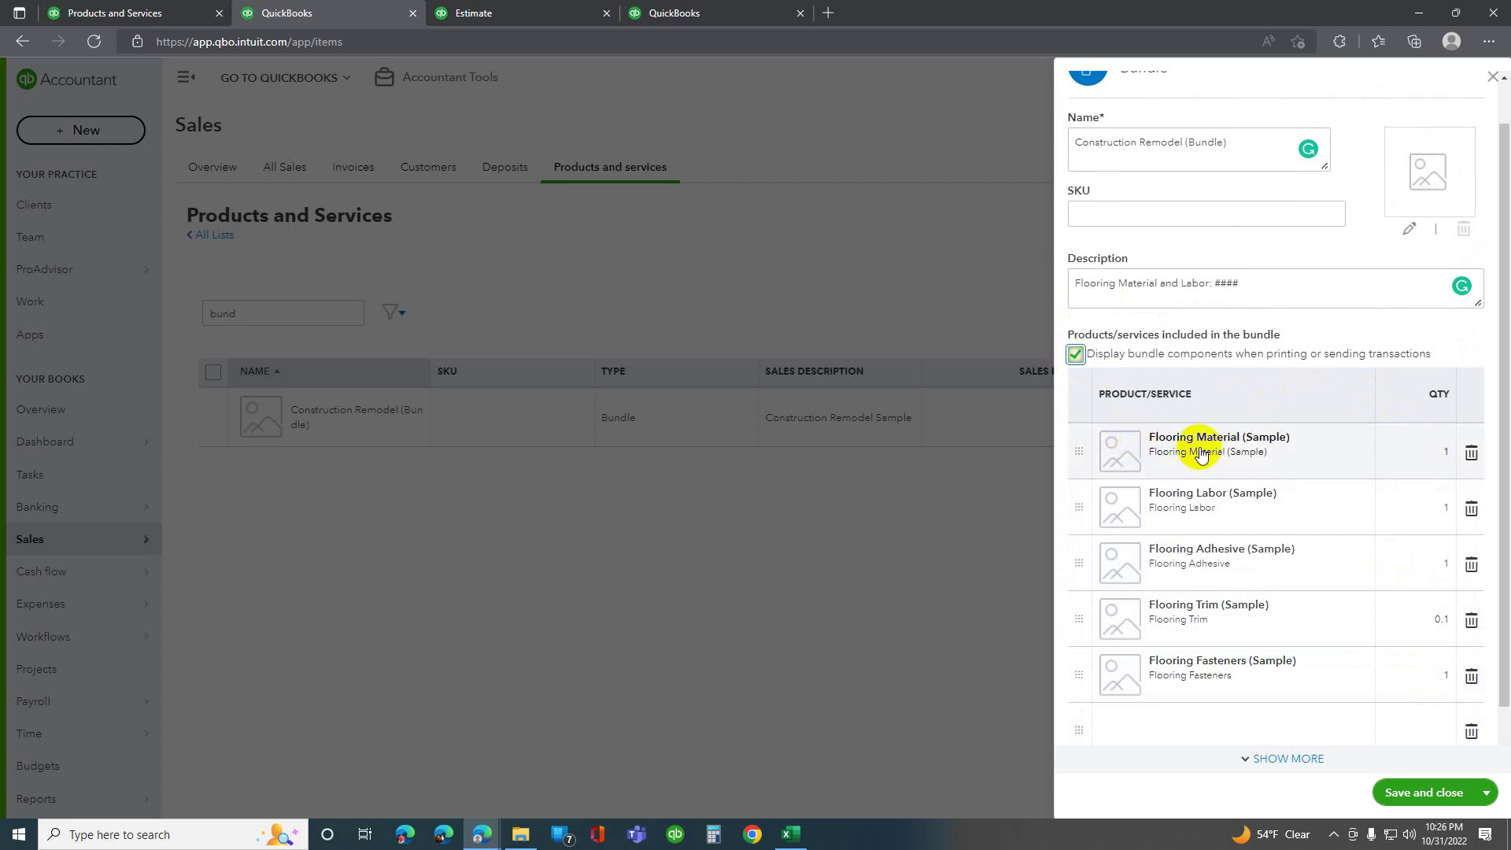
scroll(1202, 455, down, 1)
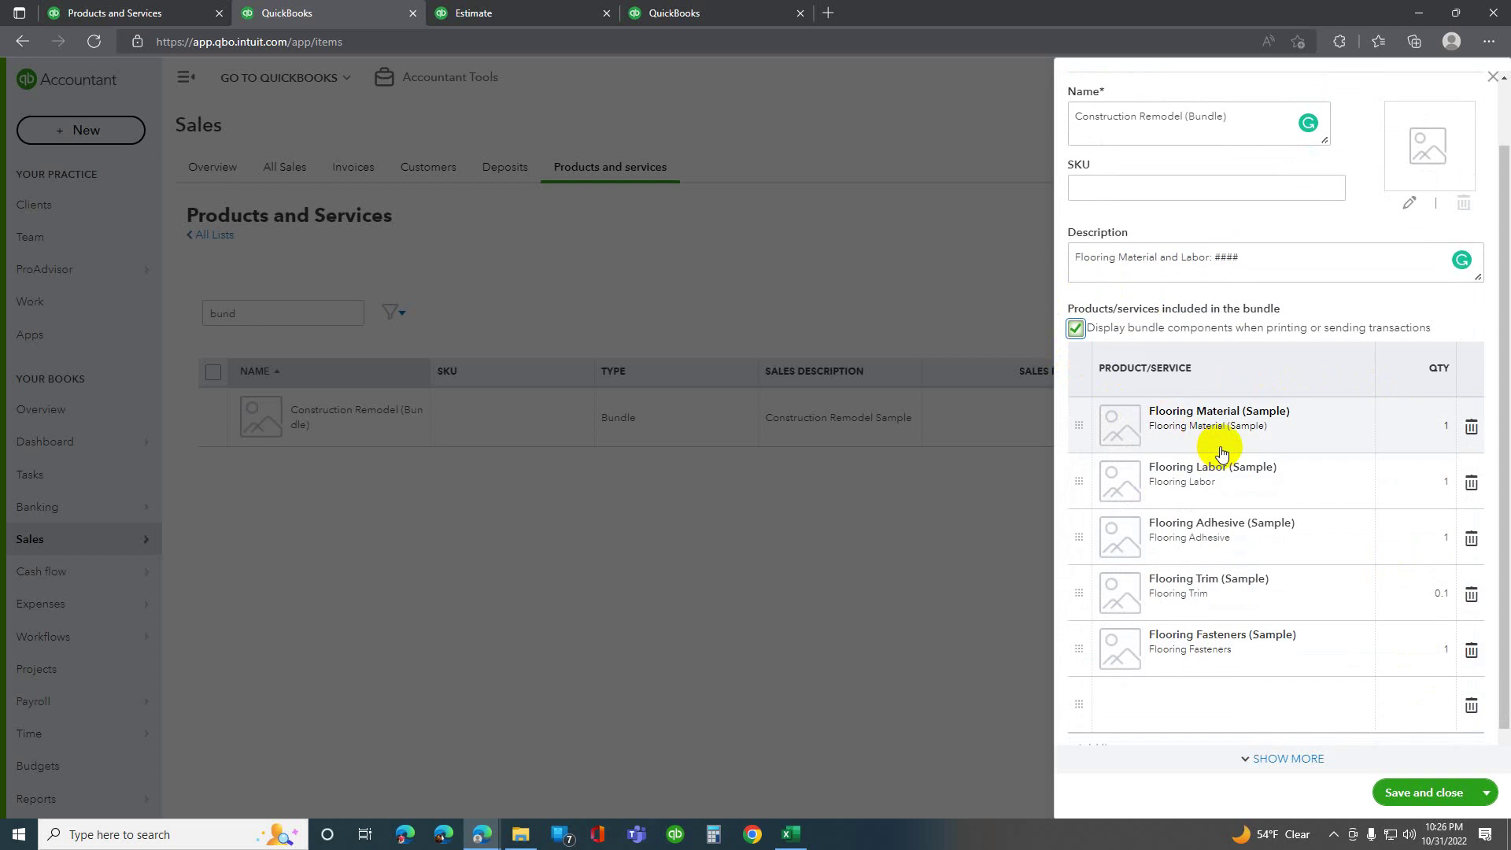
scroll(1220, 454, down, 1)
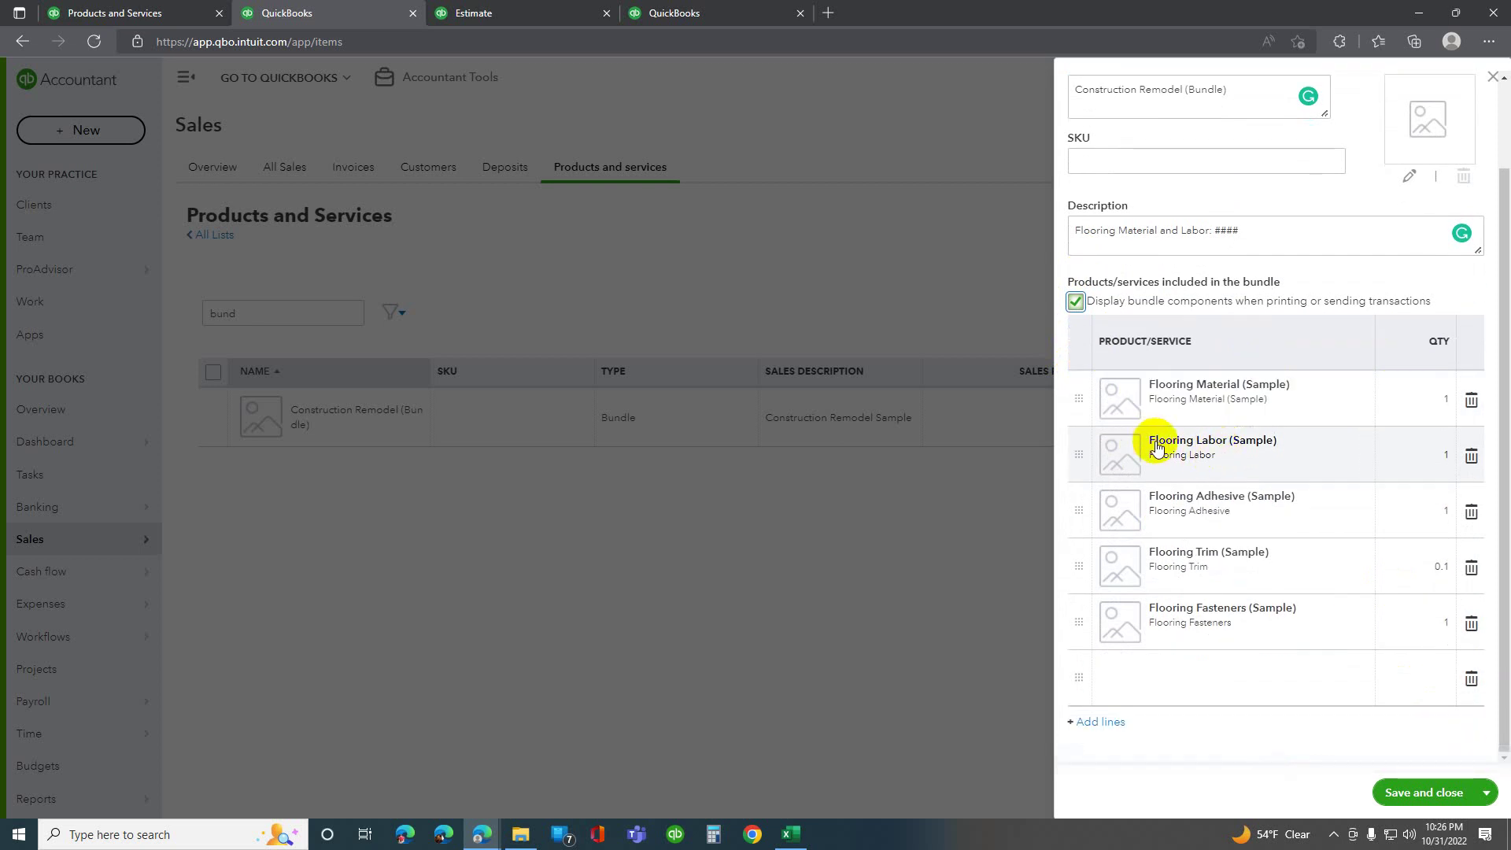
scroll(1362, 429, up, 3)
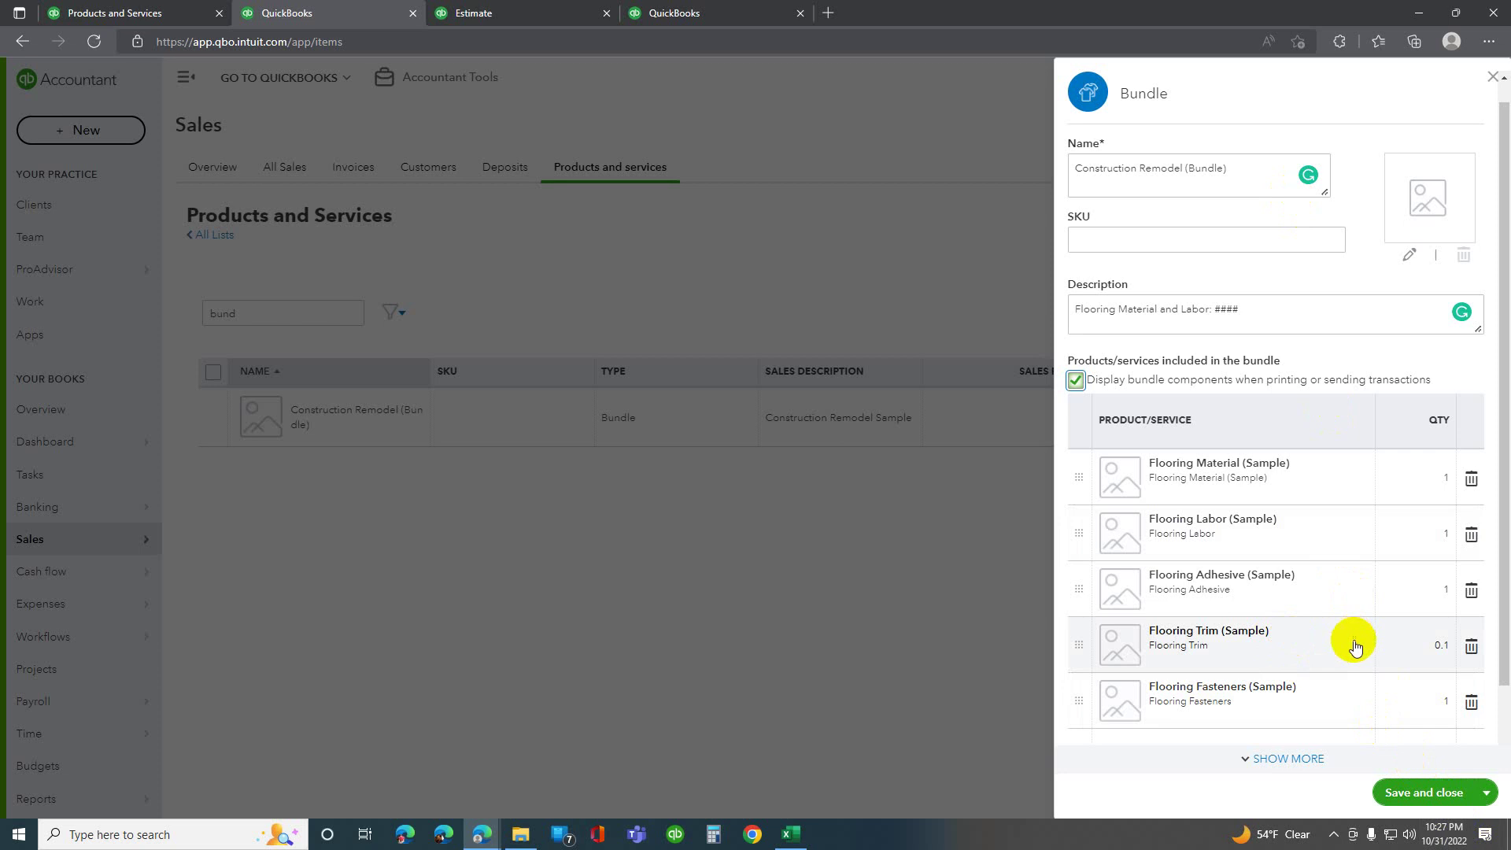
click(1402, 793)
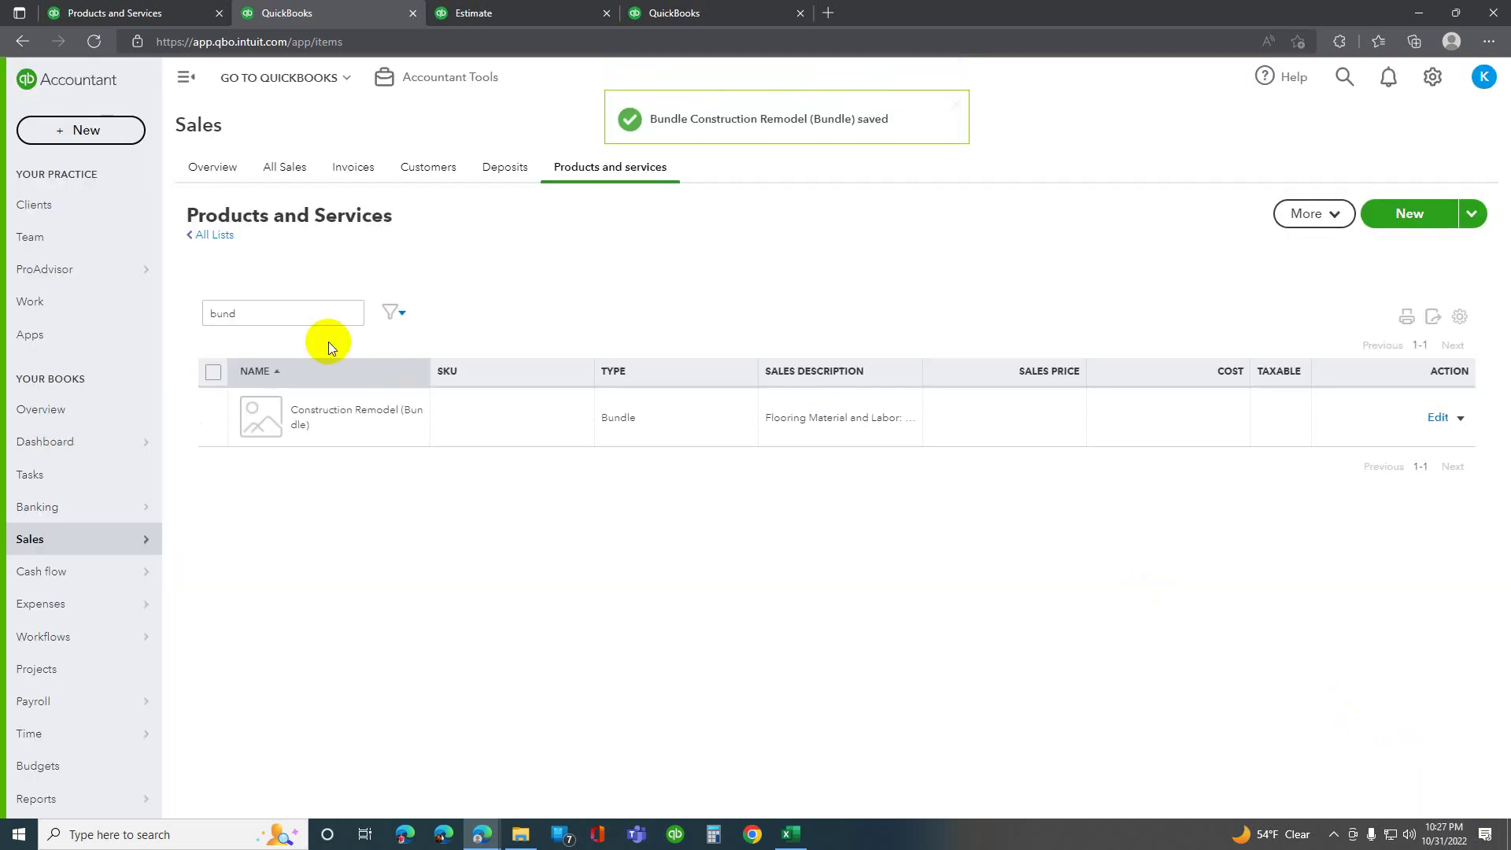
Switch to the open estimate 1004 and delete its Construction Remodel (Bundle) line.
click(459, 15)
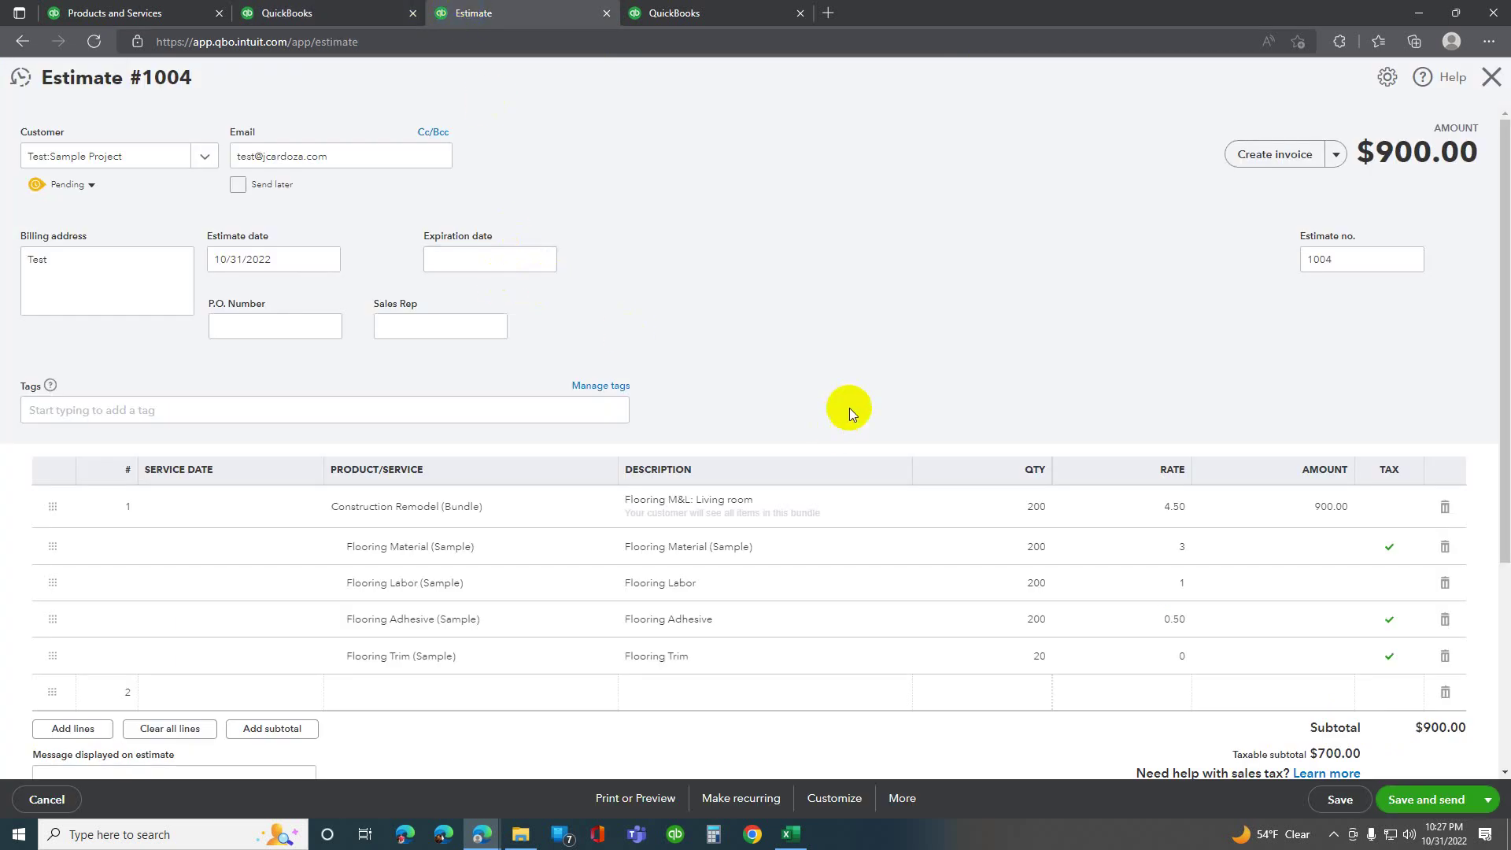
scroll(629, 535, down, 1)
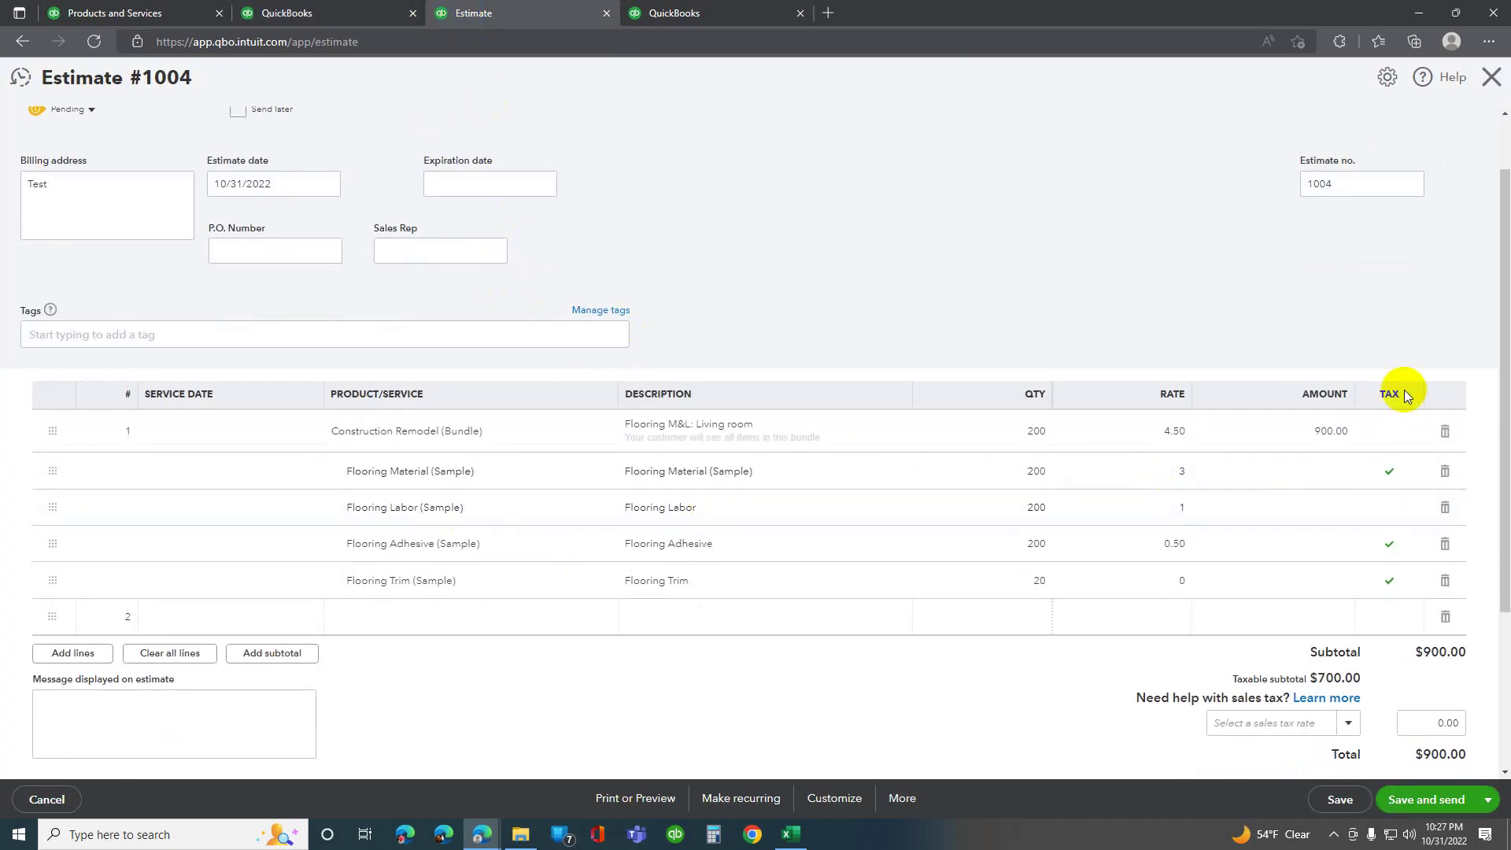
click(1445, 429)
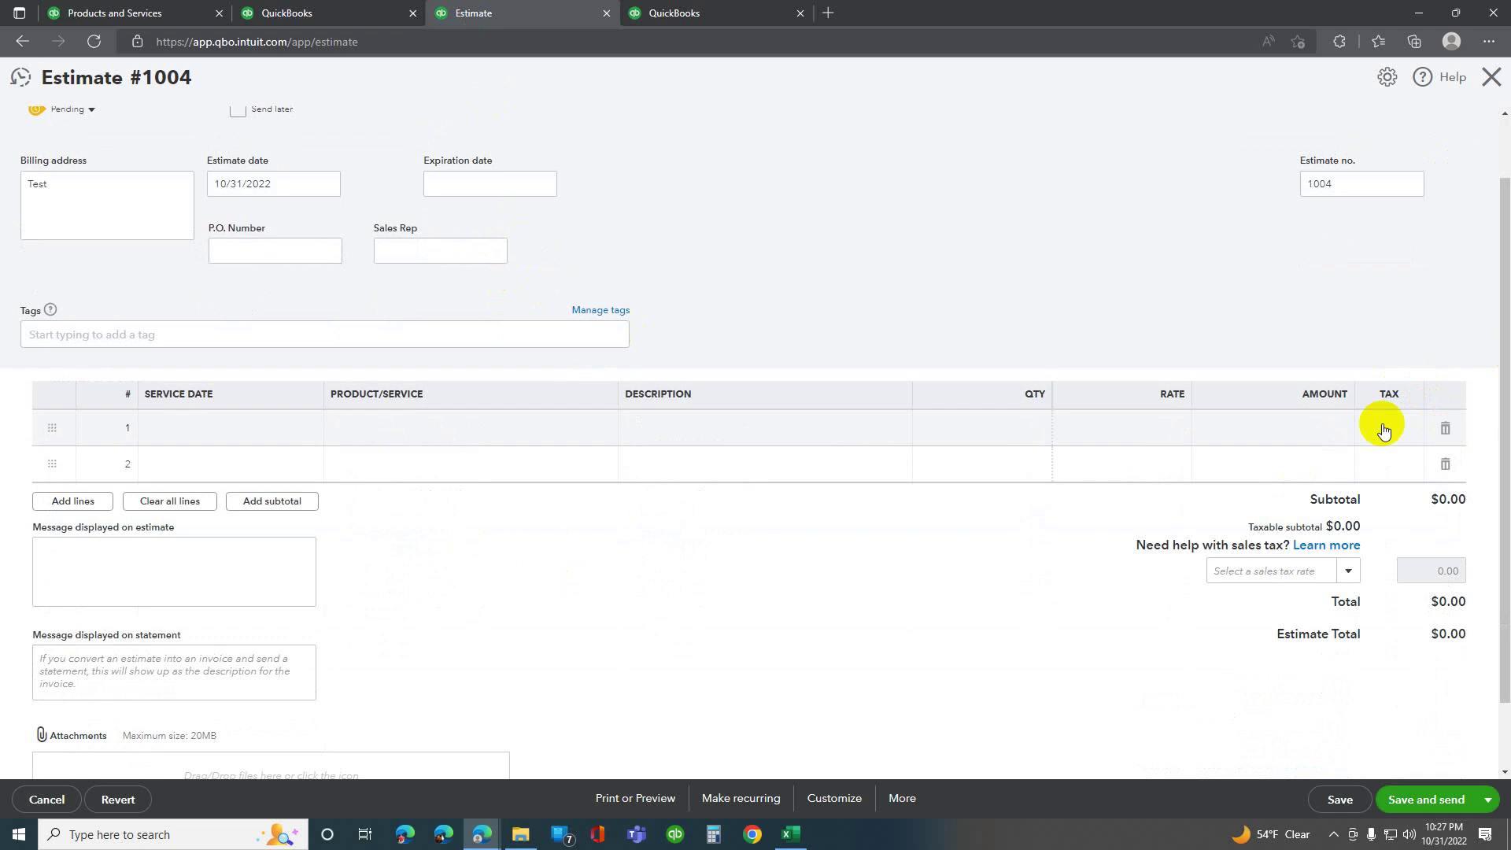
Add Construction Remodel (Bundle) as the first line of estimate 1004 and select its description text.
click(429, 433)
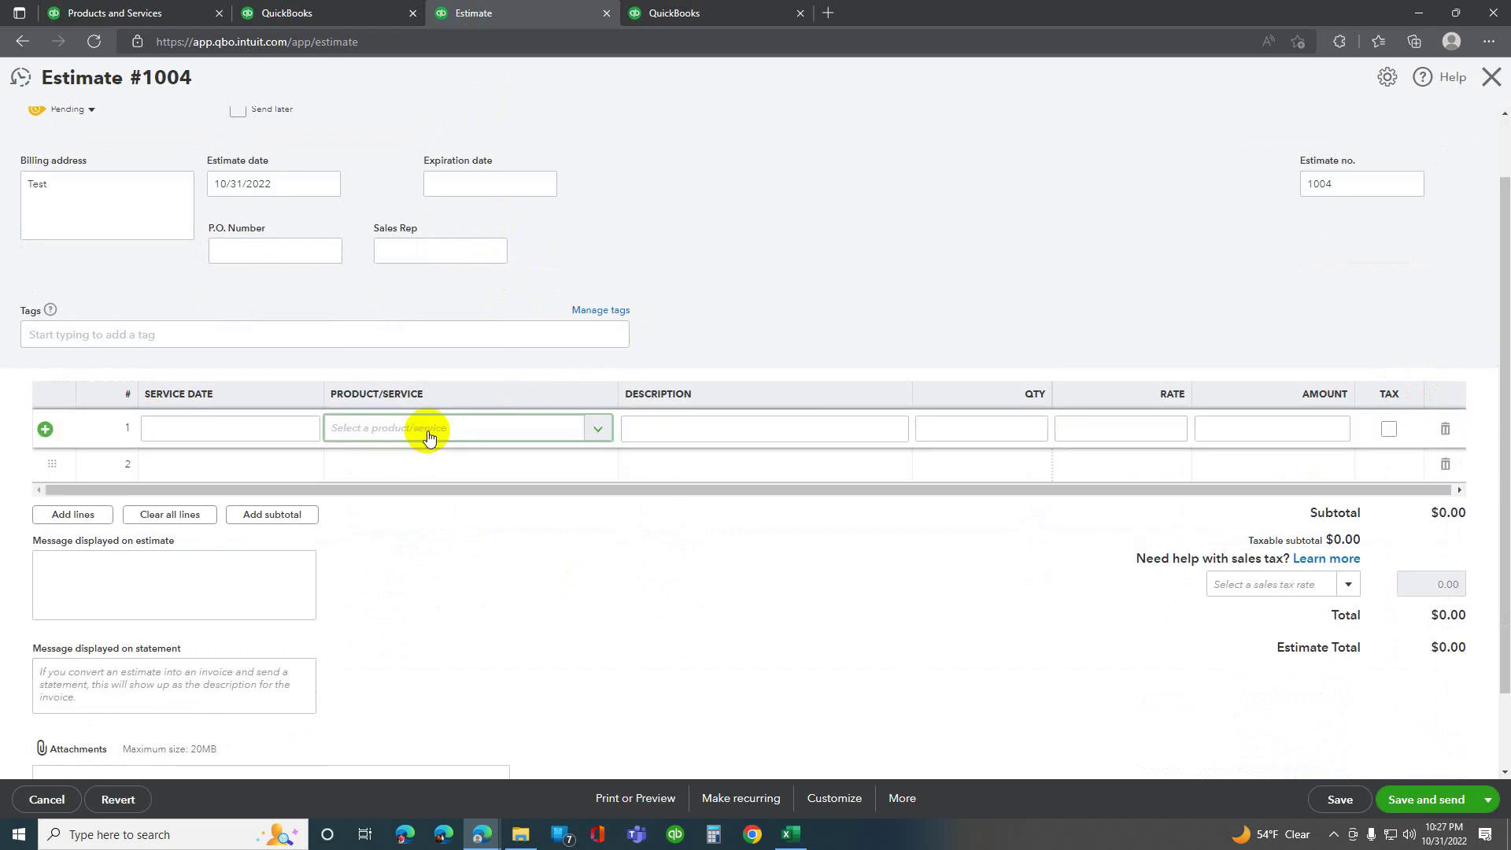
text(bund)
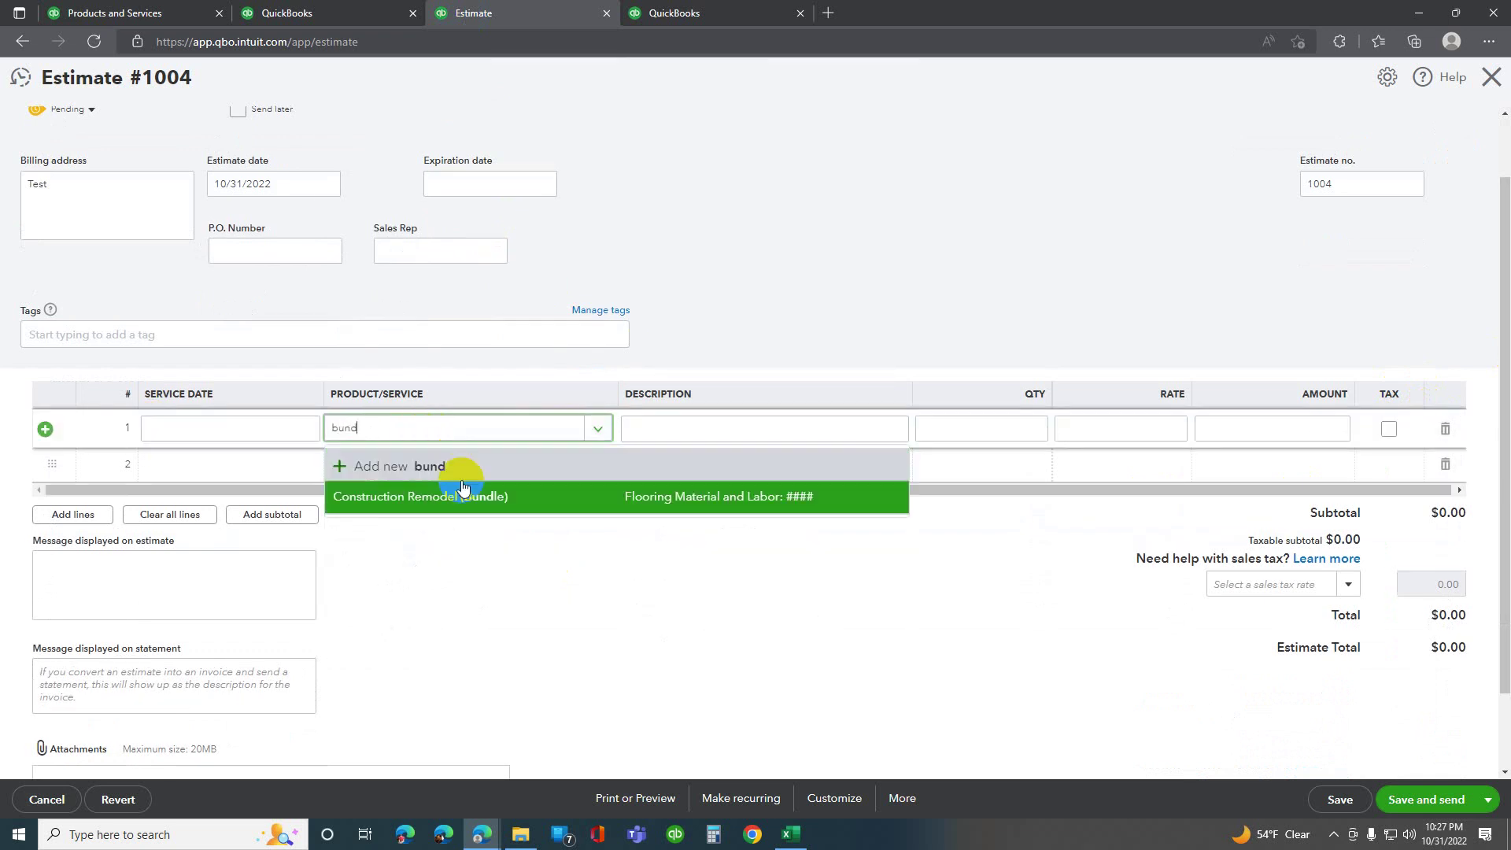
click(463, 494)
key(Tab)
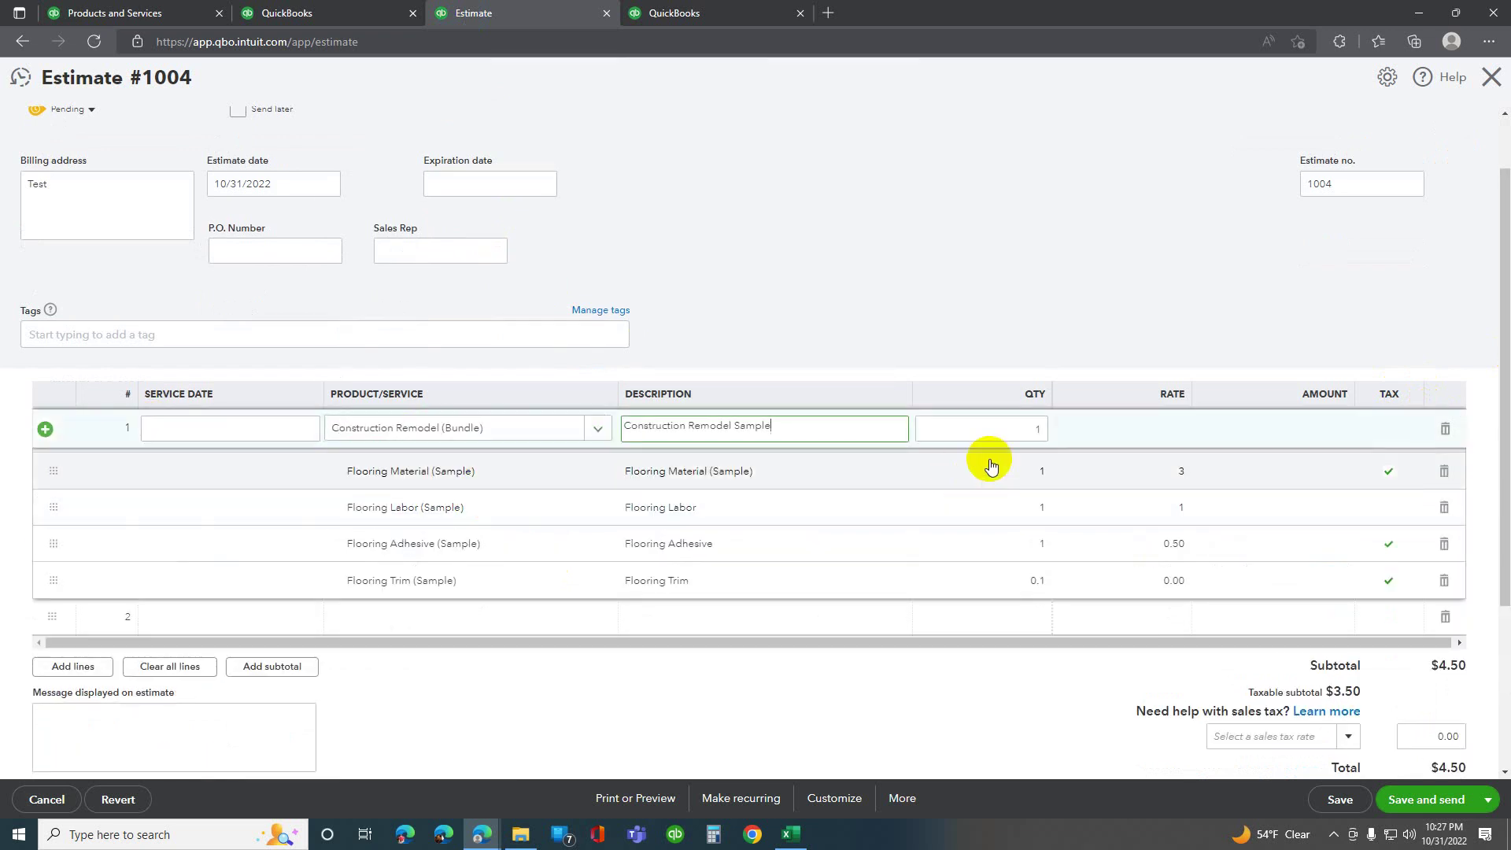
key(Tab)
drag(793, 423, 616, 425)
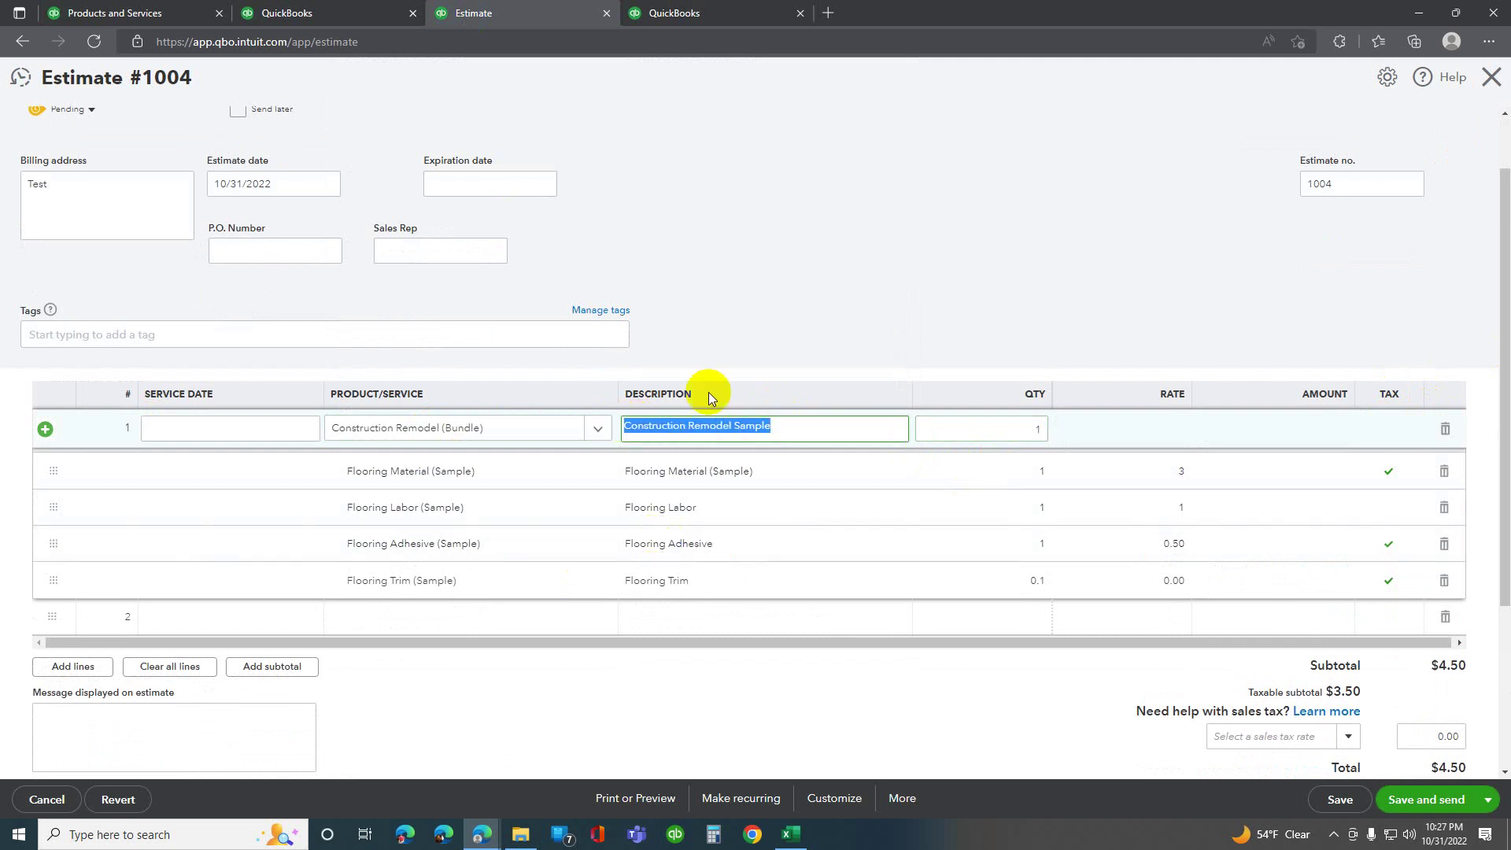
scroll(961, 175, up, 2)
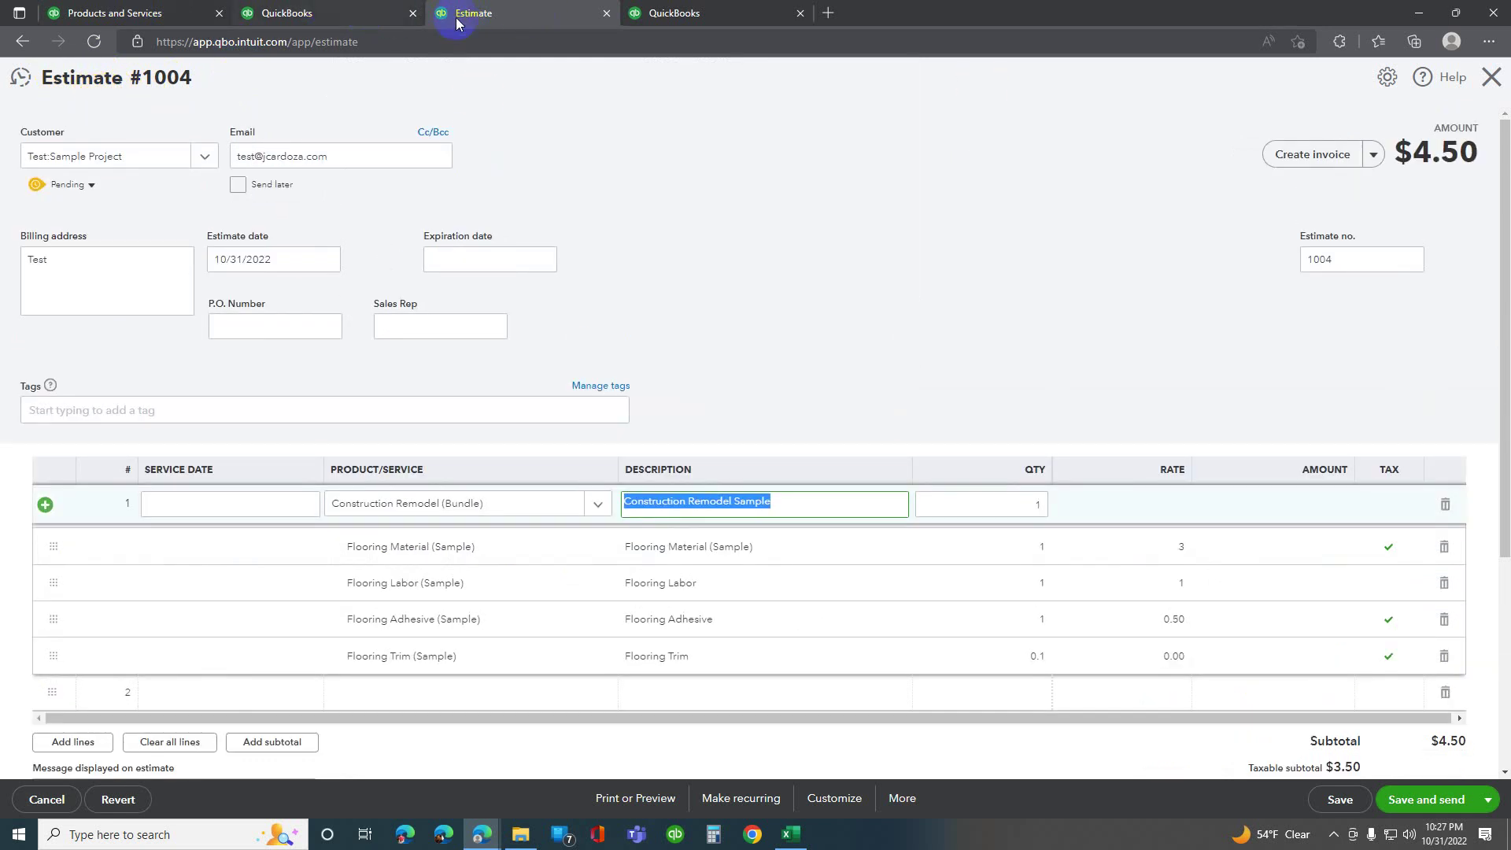
Return to the products and services page, create a new estimate and choose Sample Project as its customer.
click(362, 14)
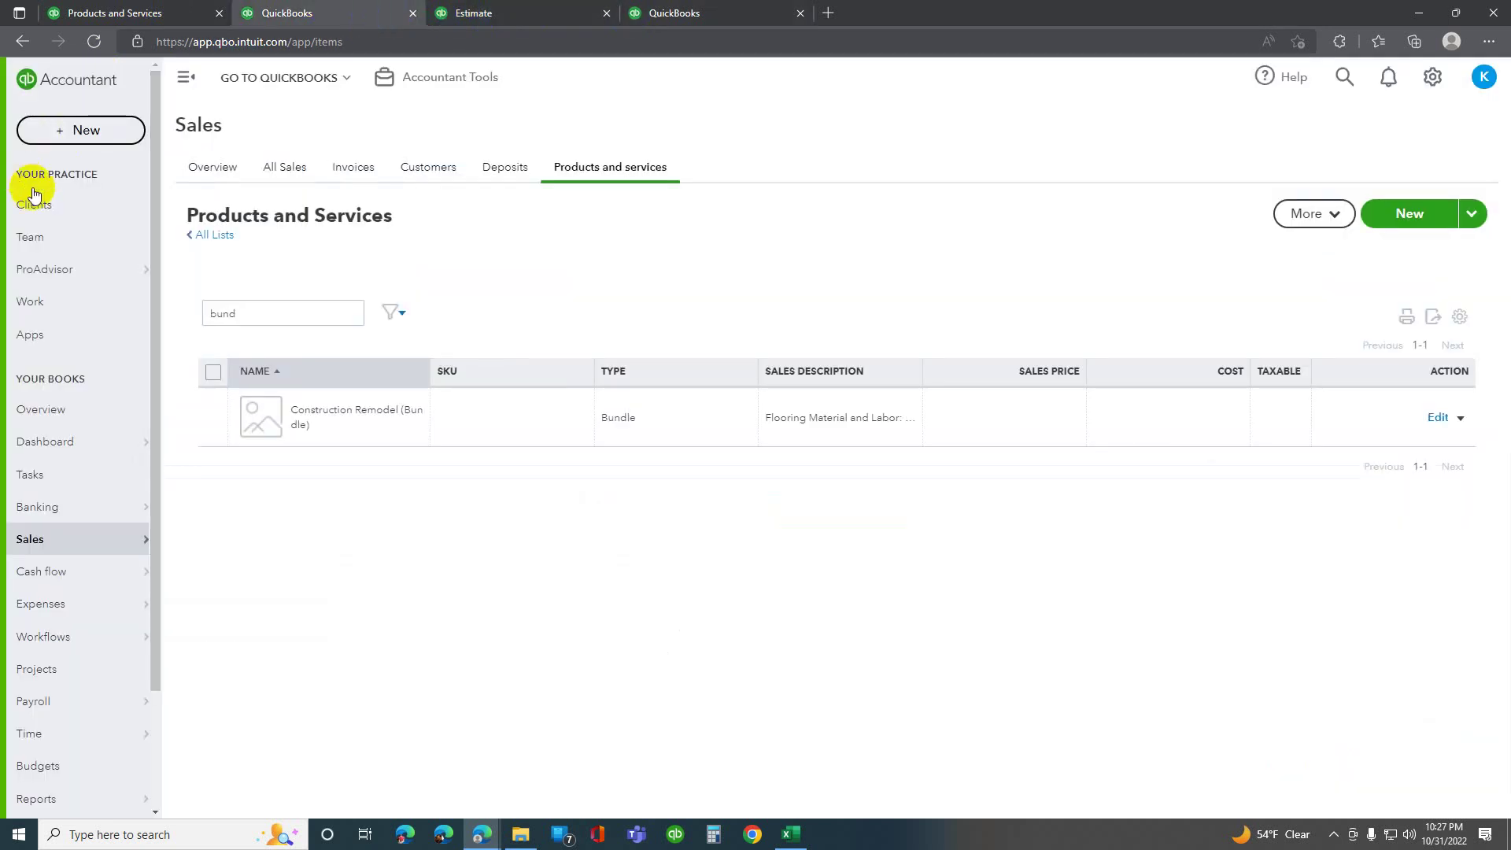
click(126, 128)
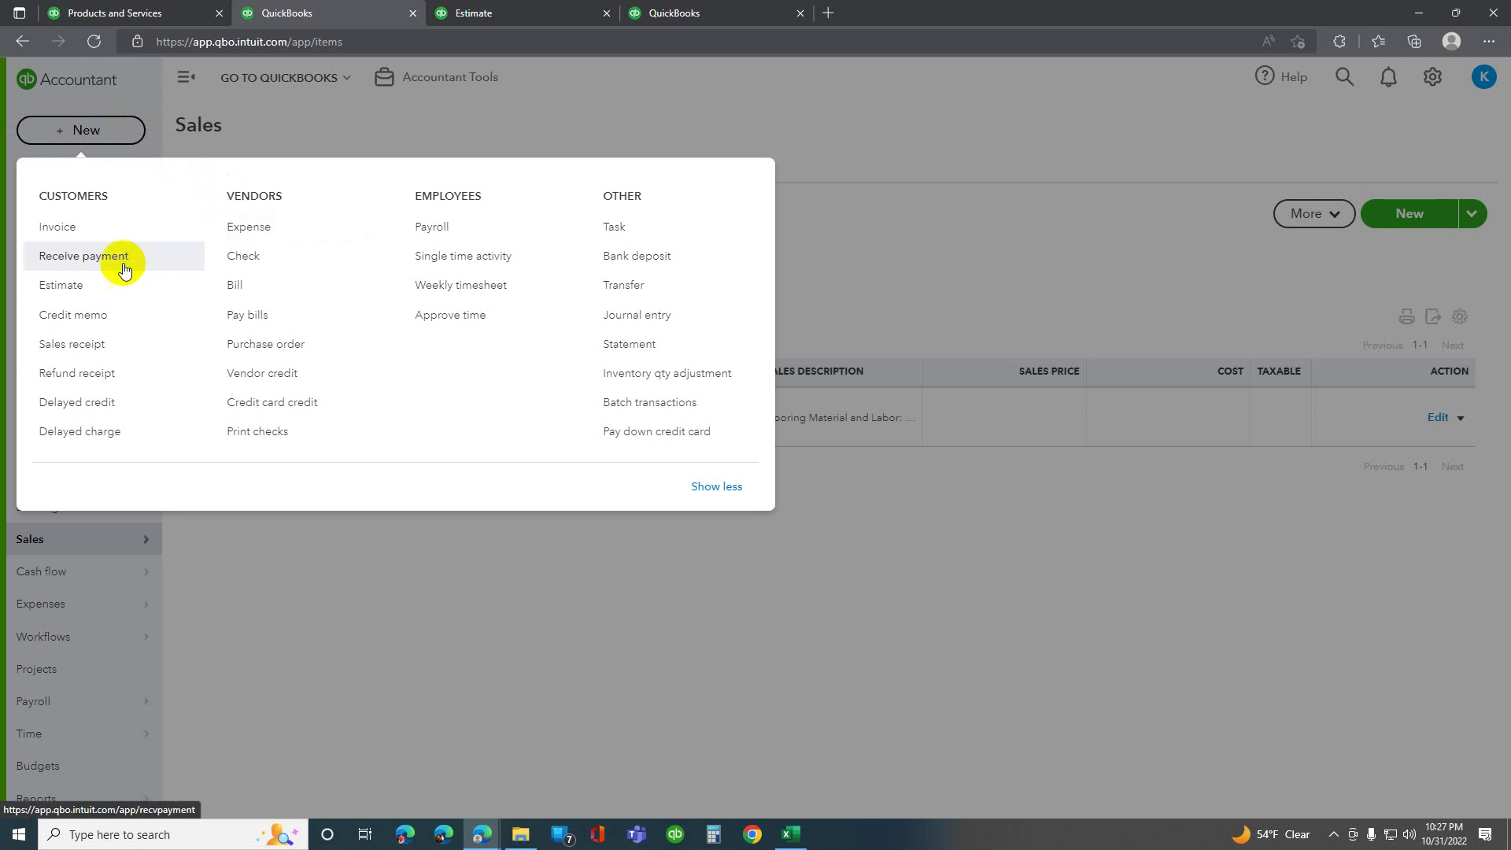
click(75, 284)
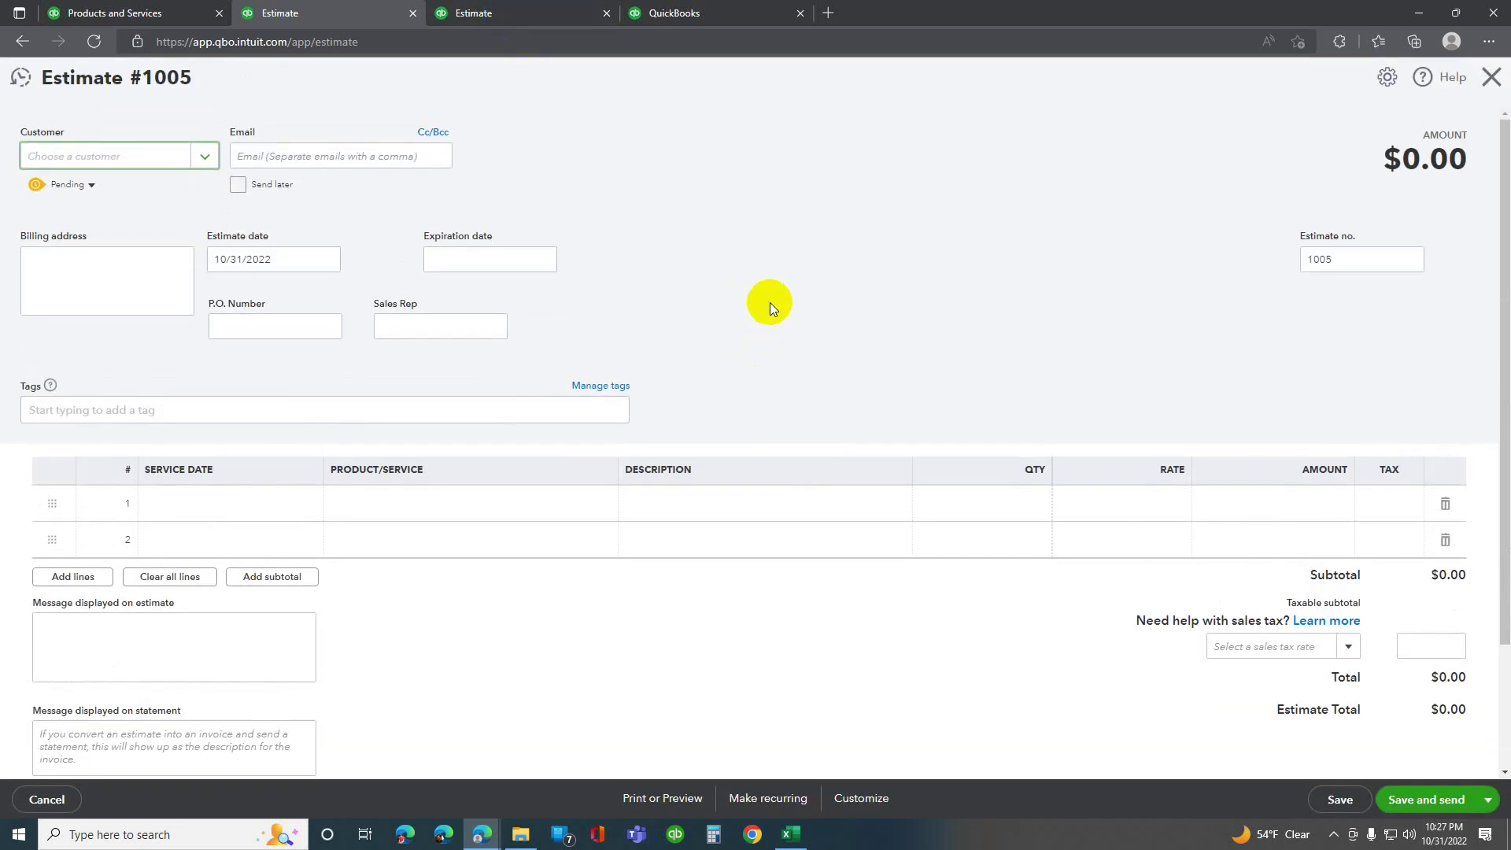
click(135, 156)
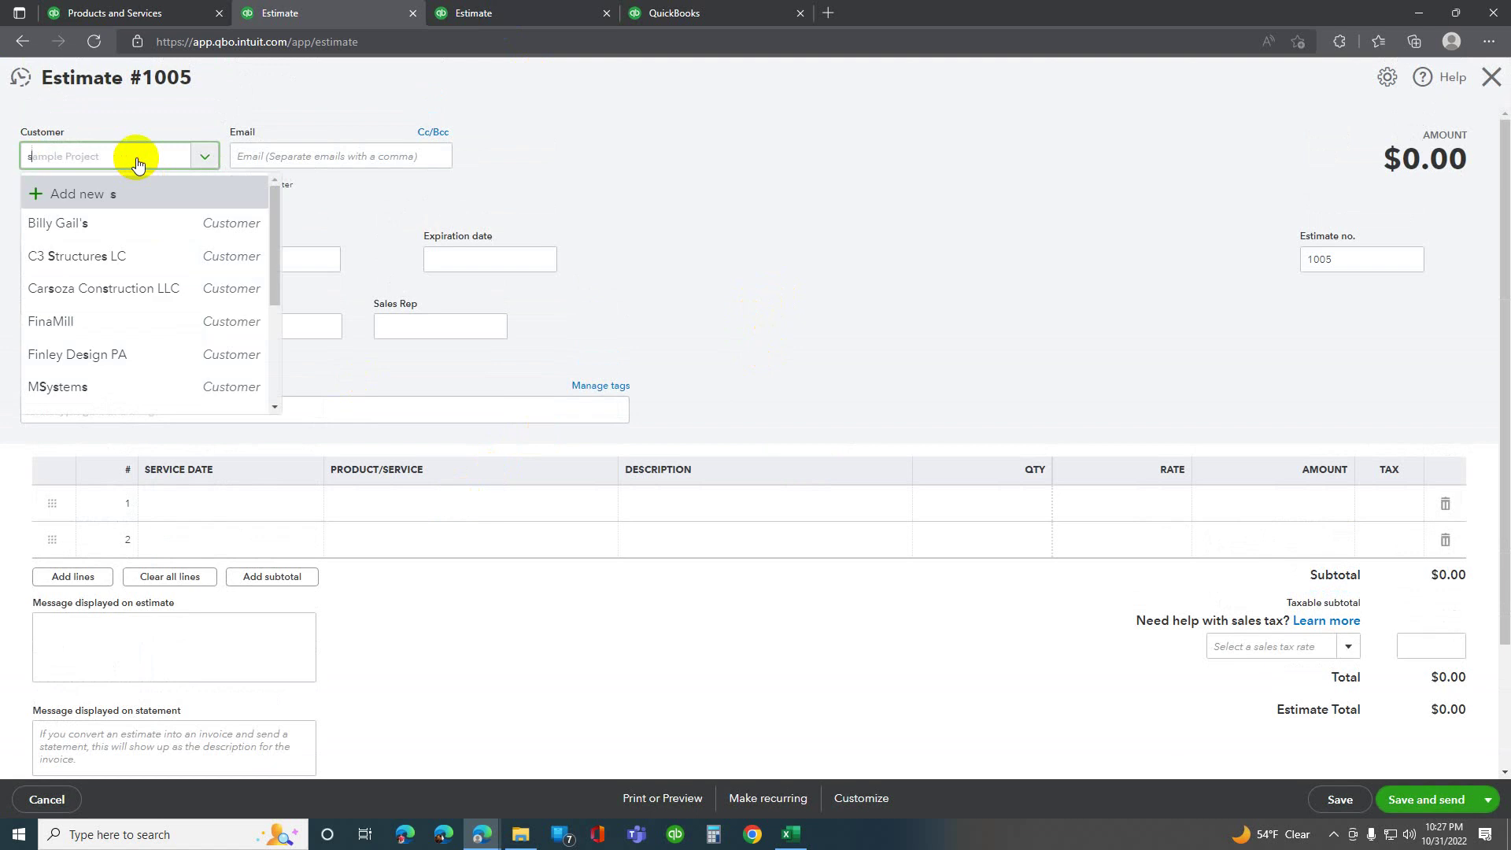
text(sa)
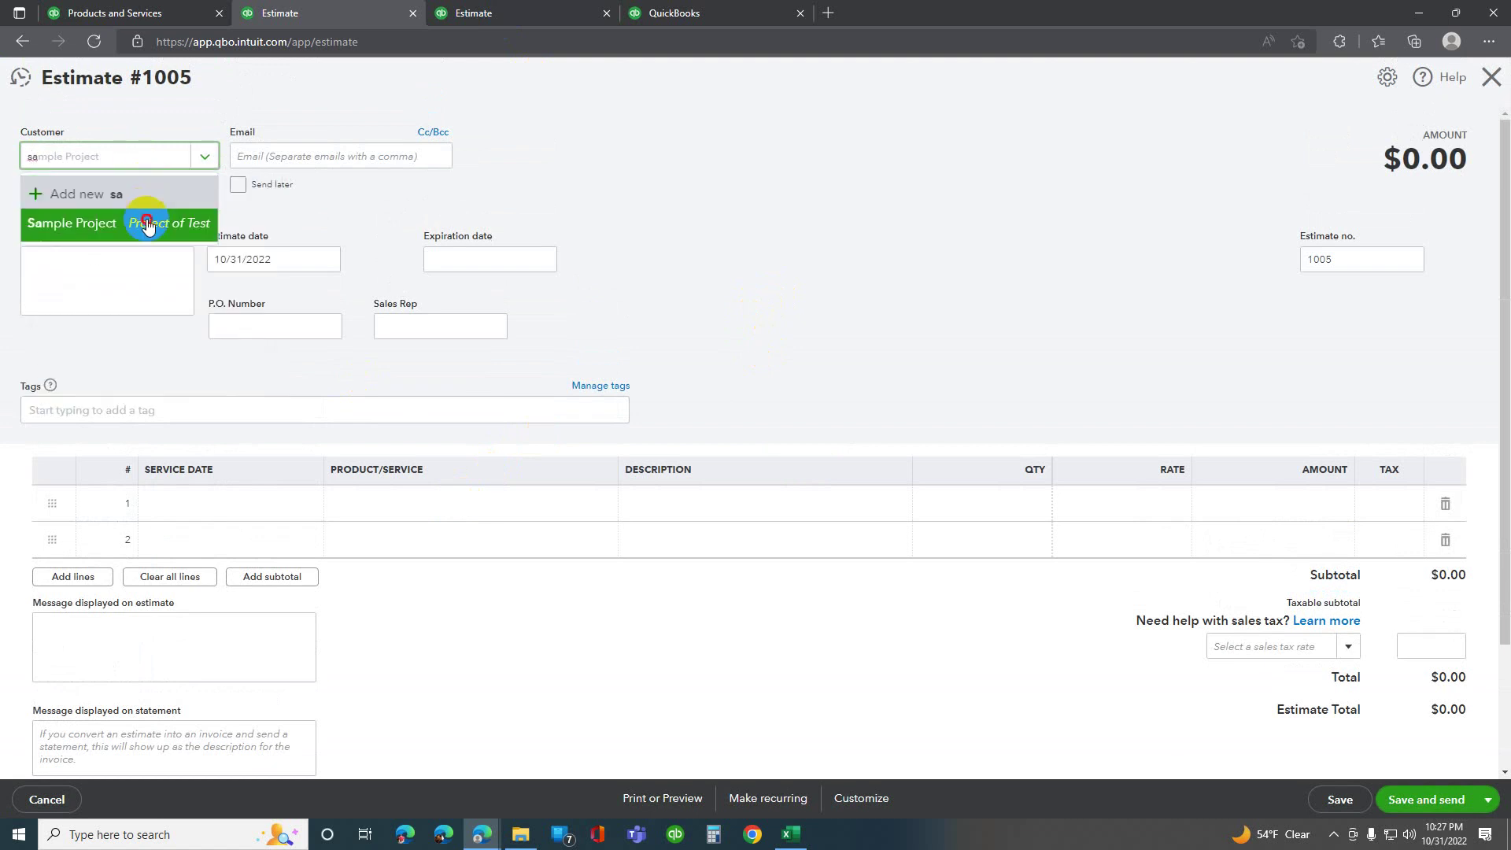
click(147, 222)
Set the new estimate's status to Accepted.
click(92, 187)
click(162, 195)
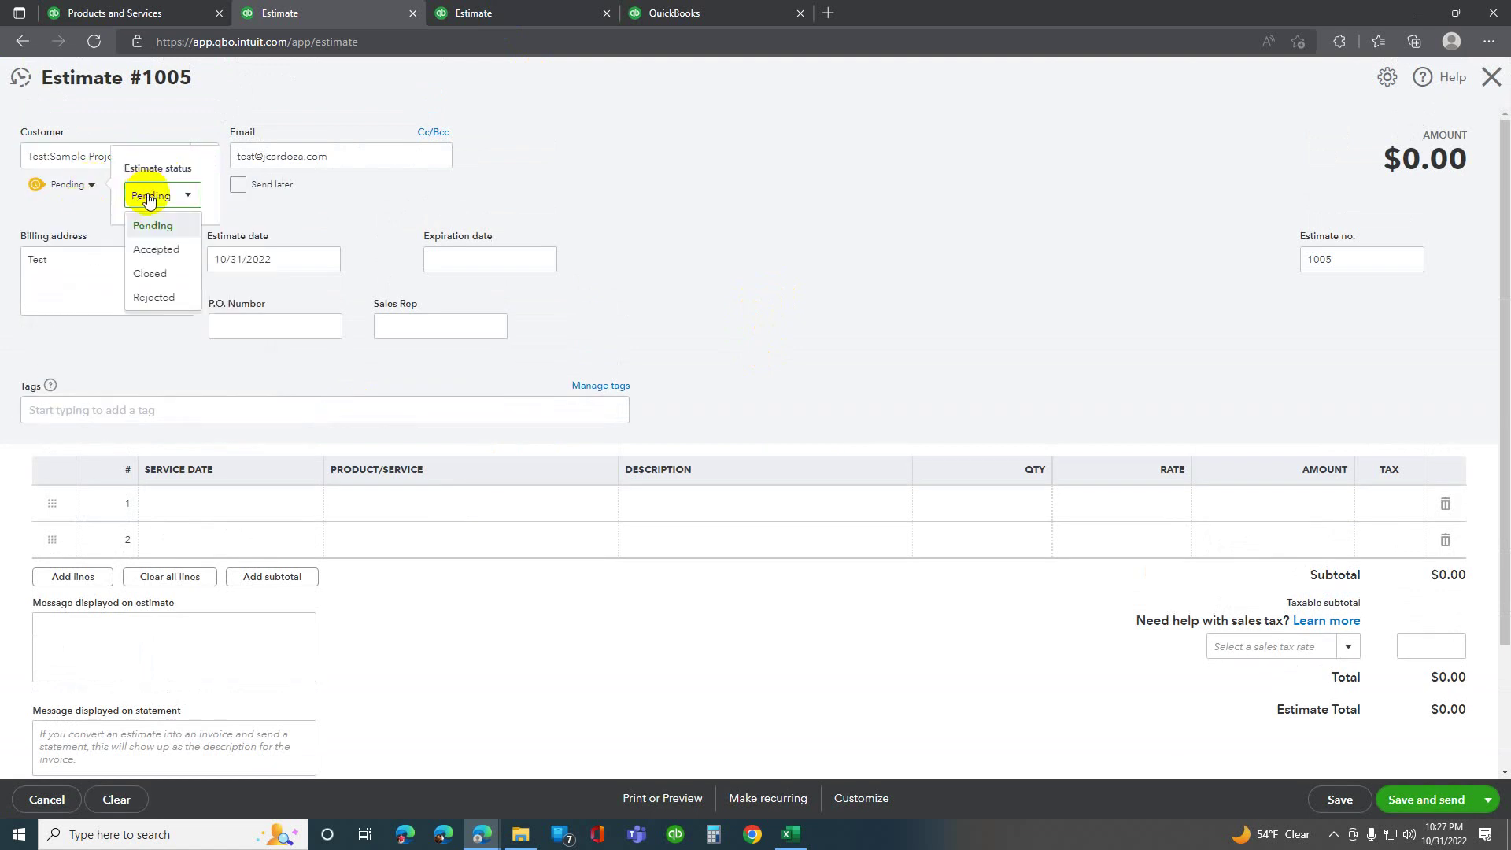
click(171, 248)
click(620, 173)
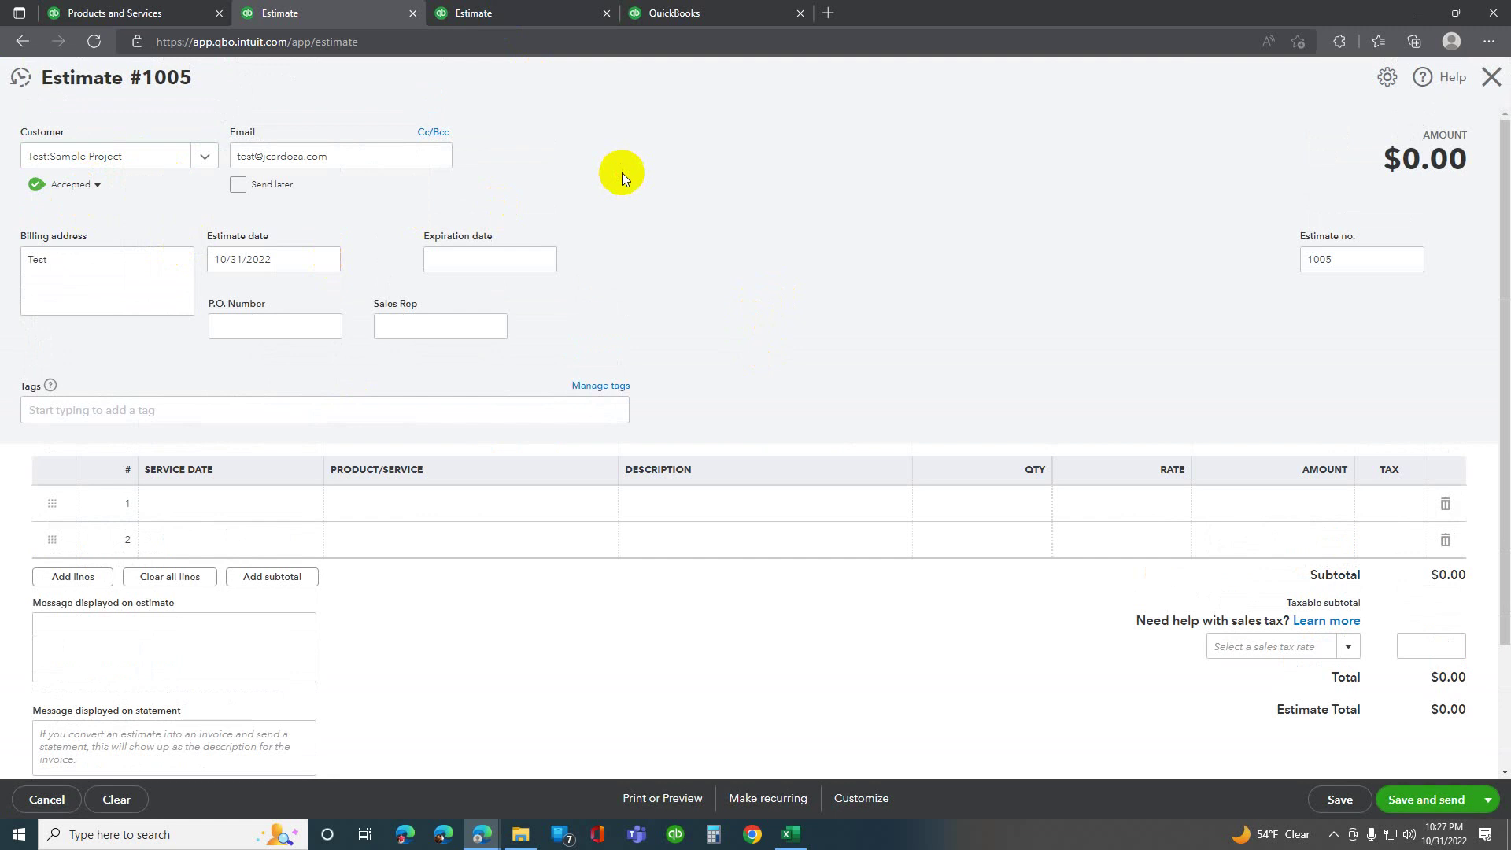
scroll(412, 268, down, 1)
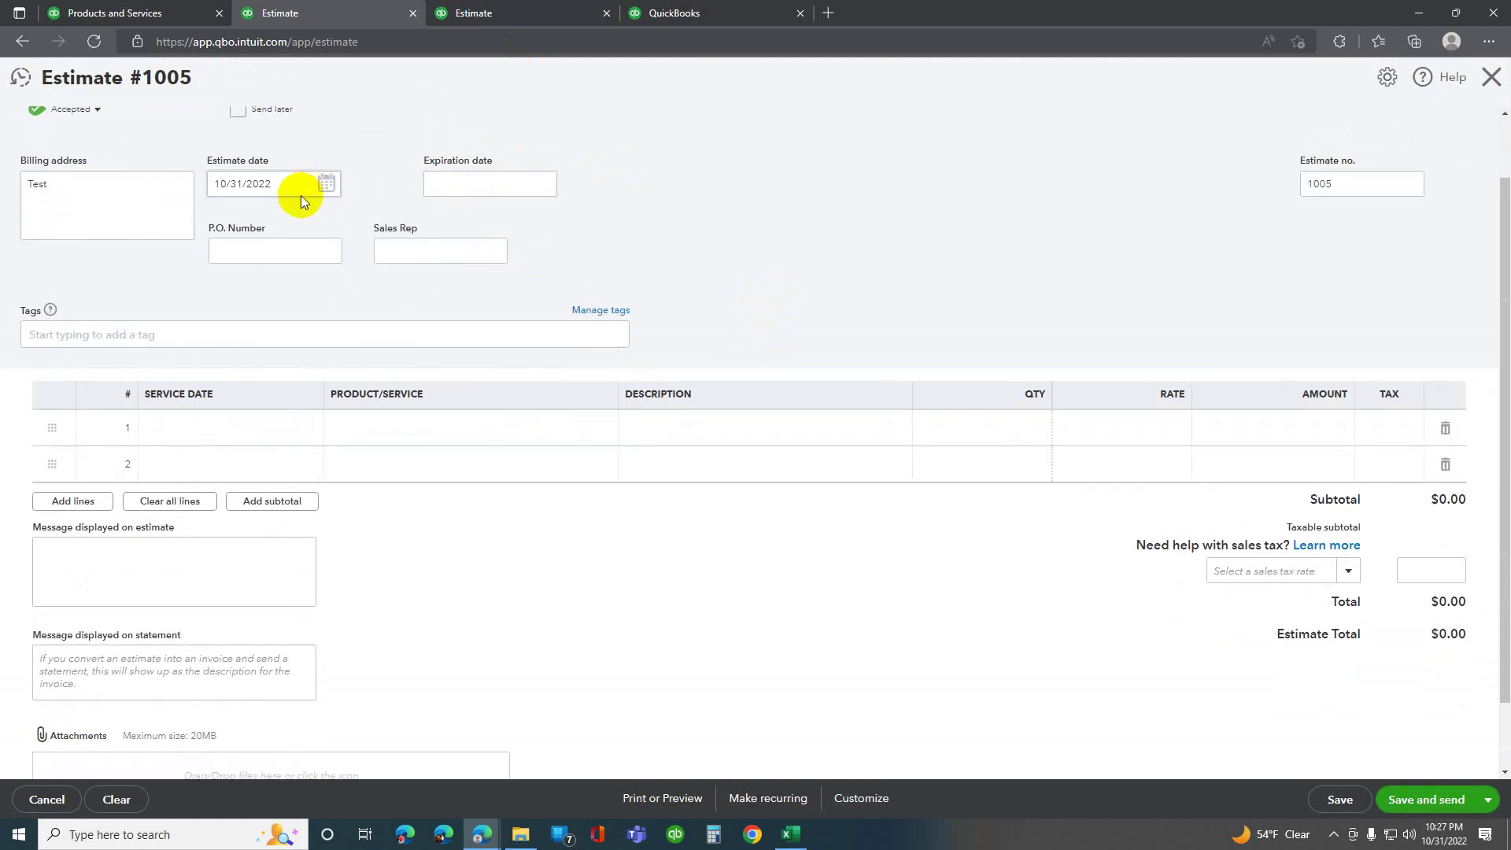
scroll(338, 236, down, 1)
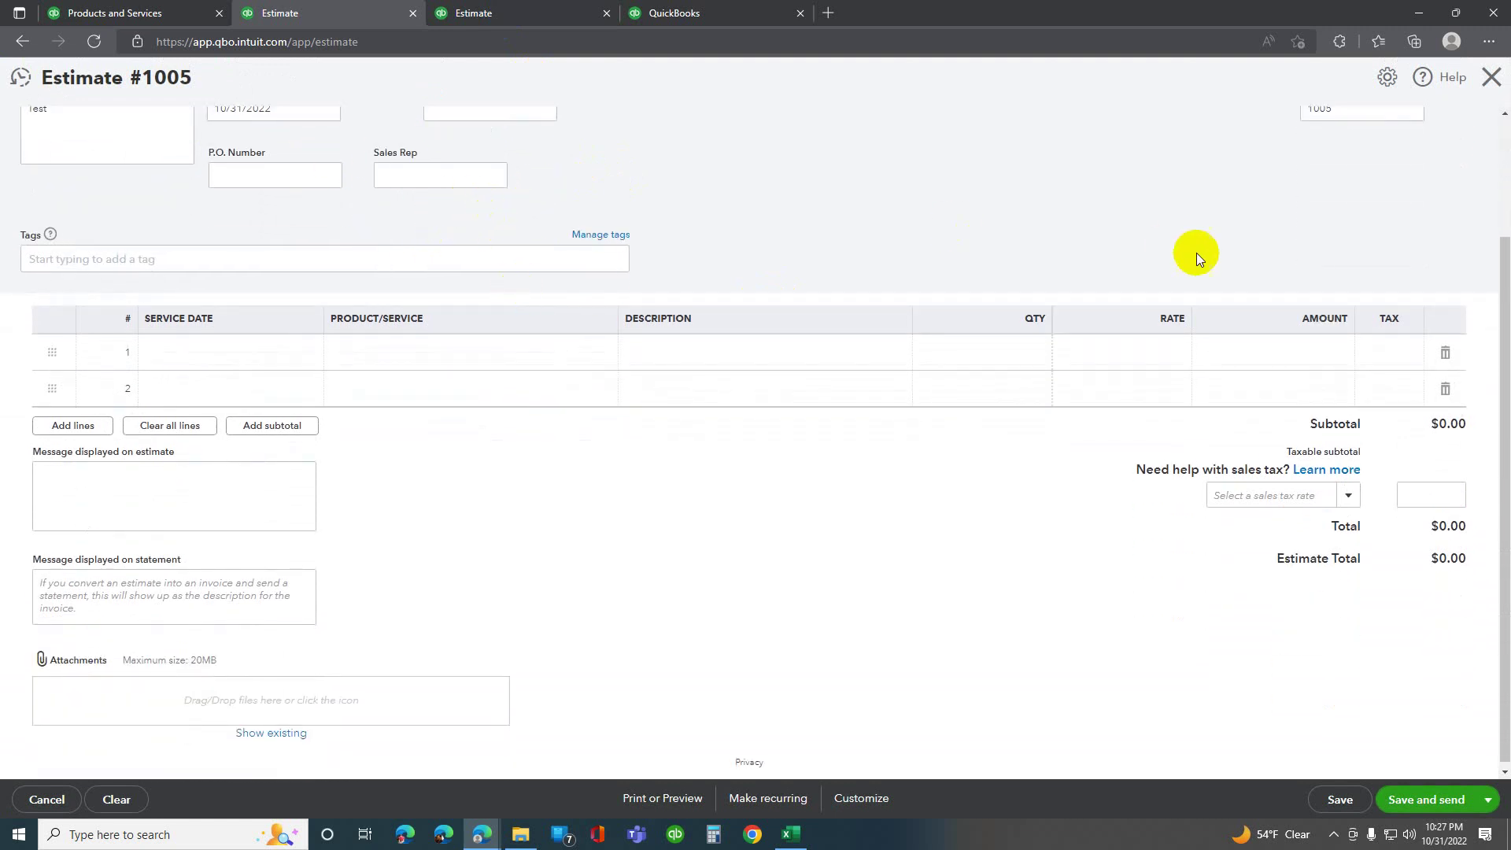
Add Construction Remodel (Bundle) as the first line item of estimate 1005.
scroll(1200, 252, up, 2)
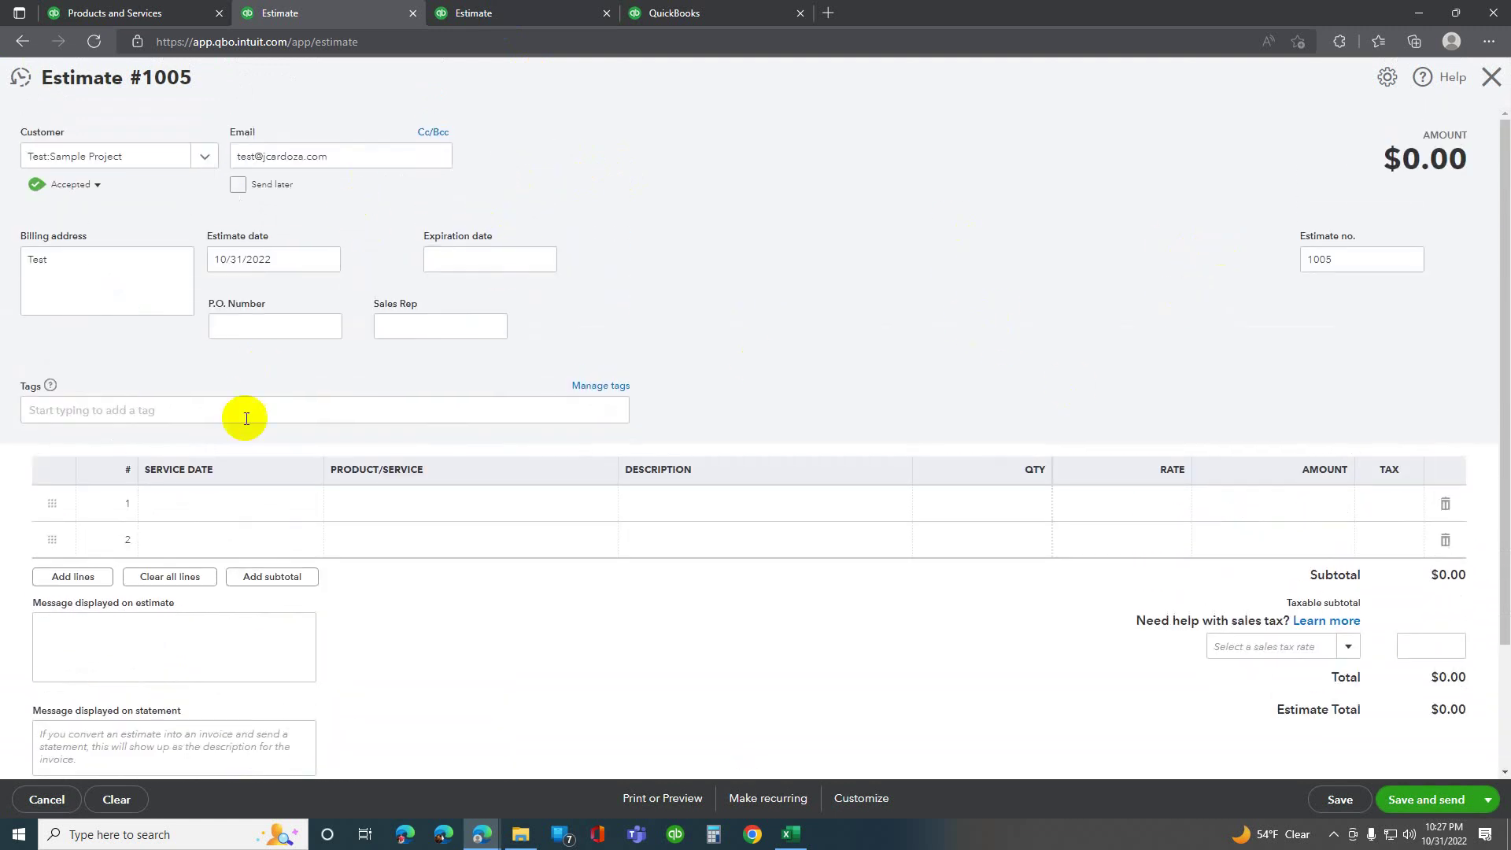
scroll(246, 418, down, 1)
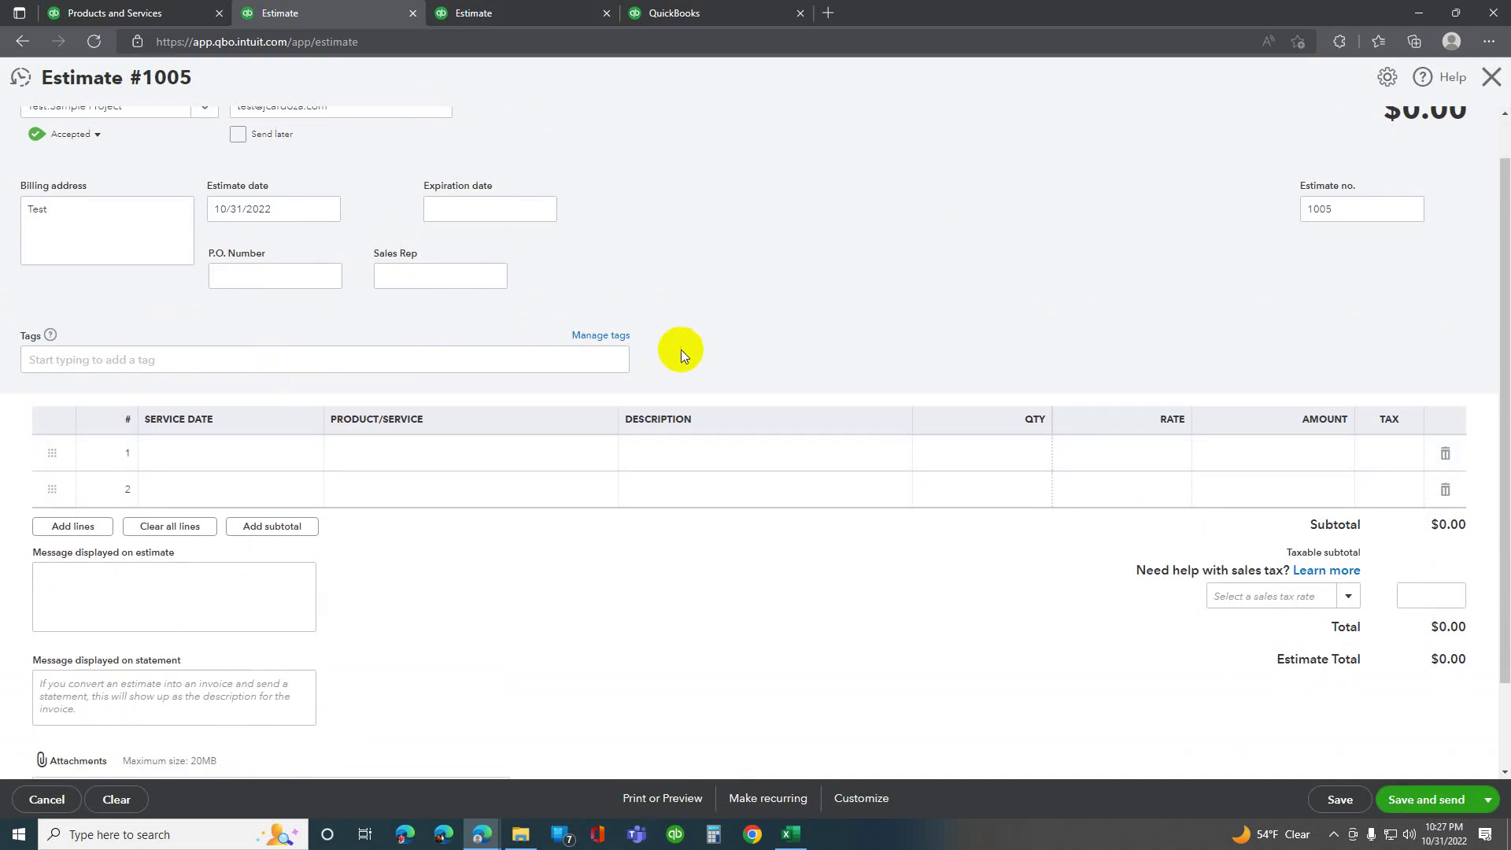
click(670, 454)
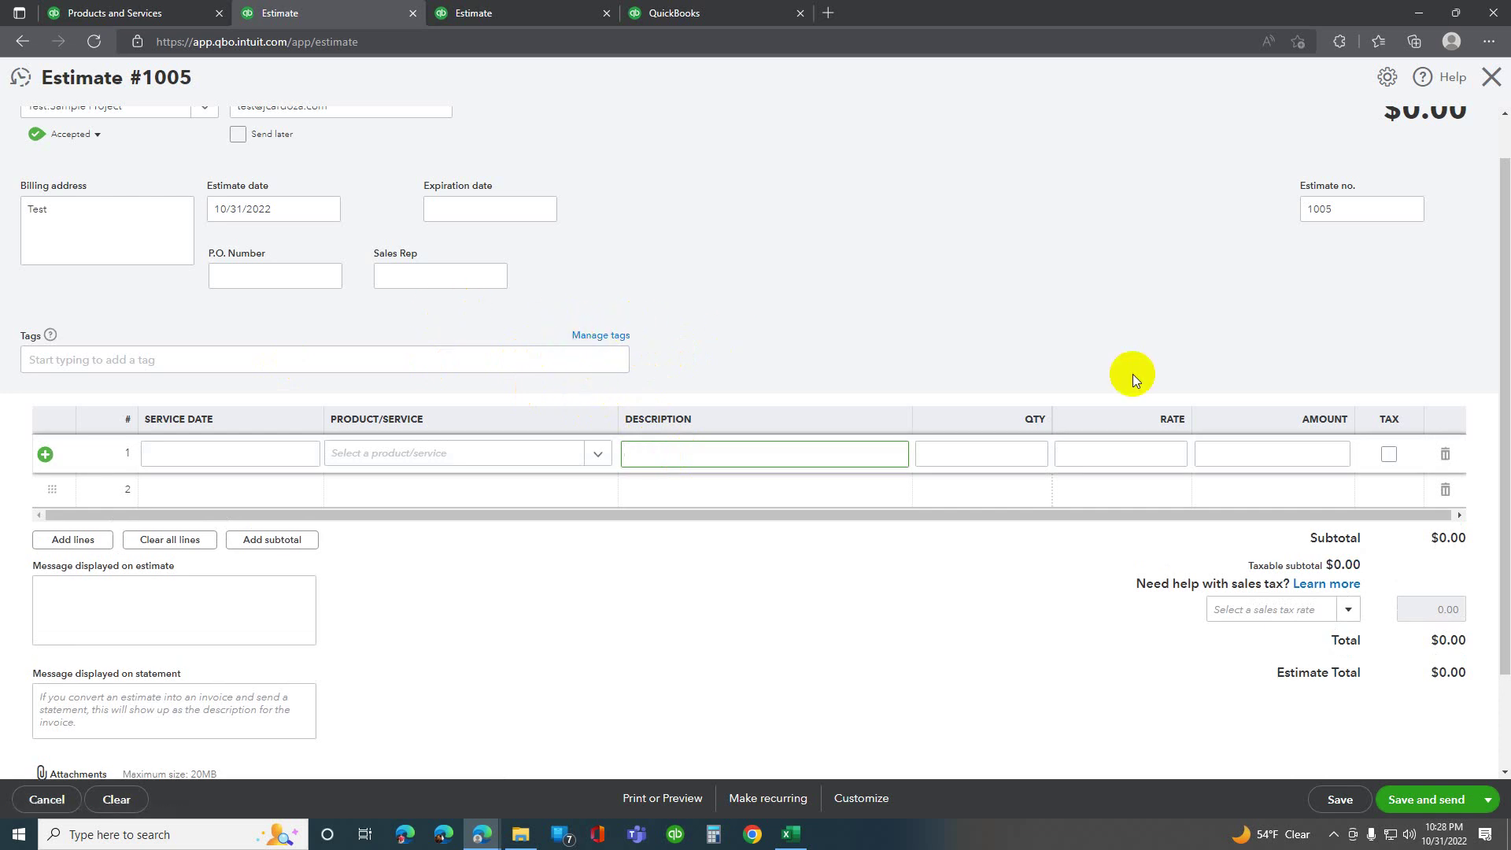
click(530, 453)
text(bund)
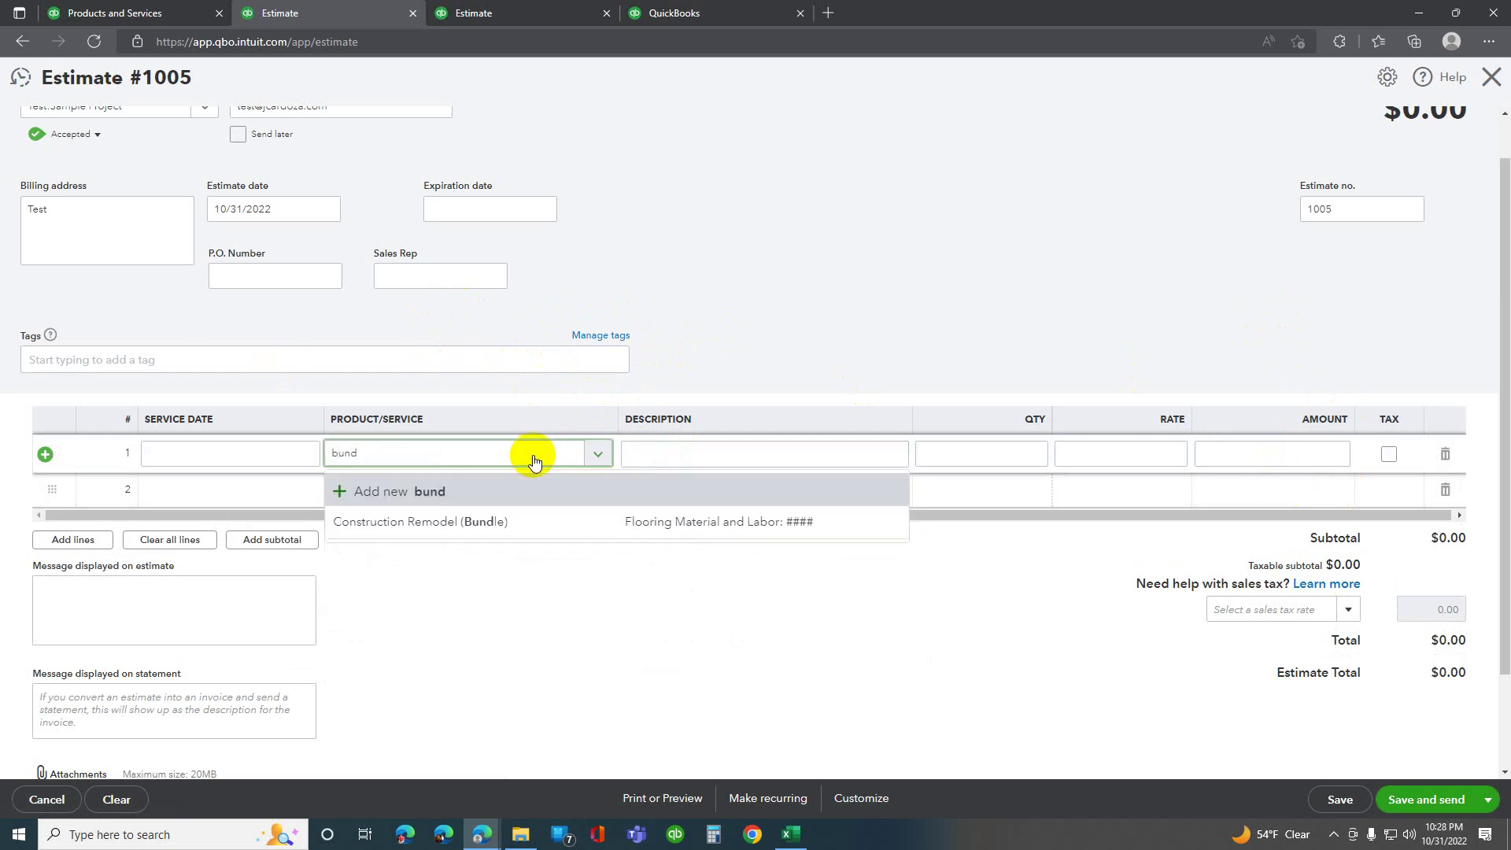
click(437, 522)
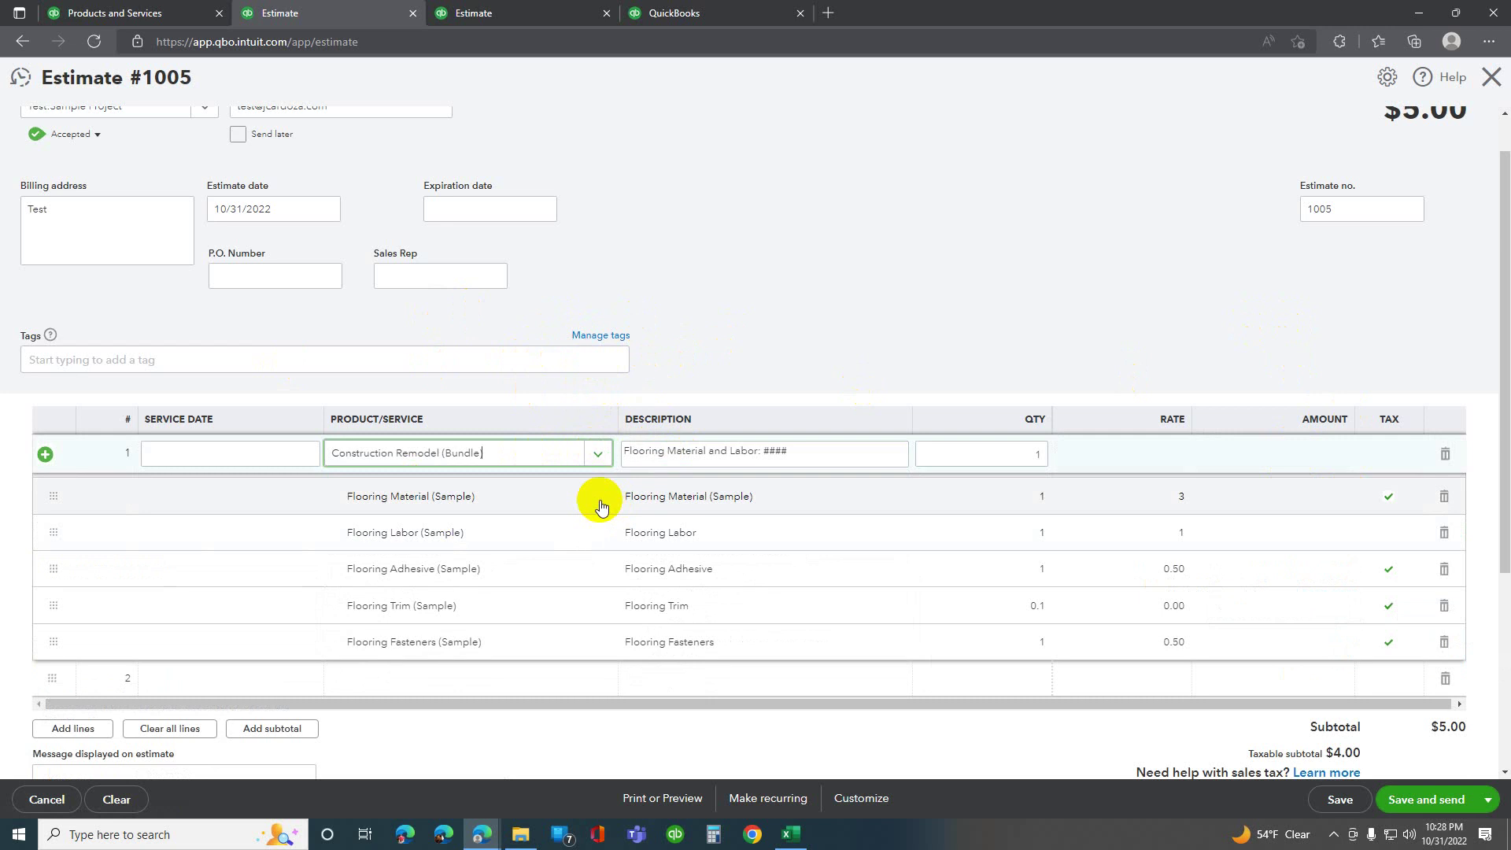
Change the first bundle's description to "Flooring Material and Labor: Living Room" and set its quantity to 300.
click(781, 455)
click(803, 454)
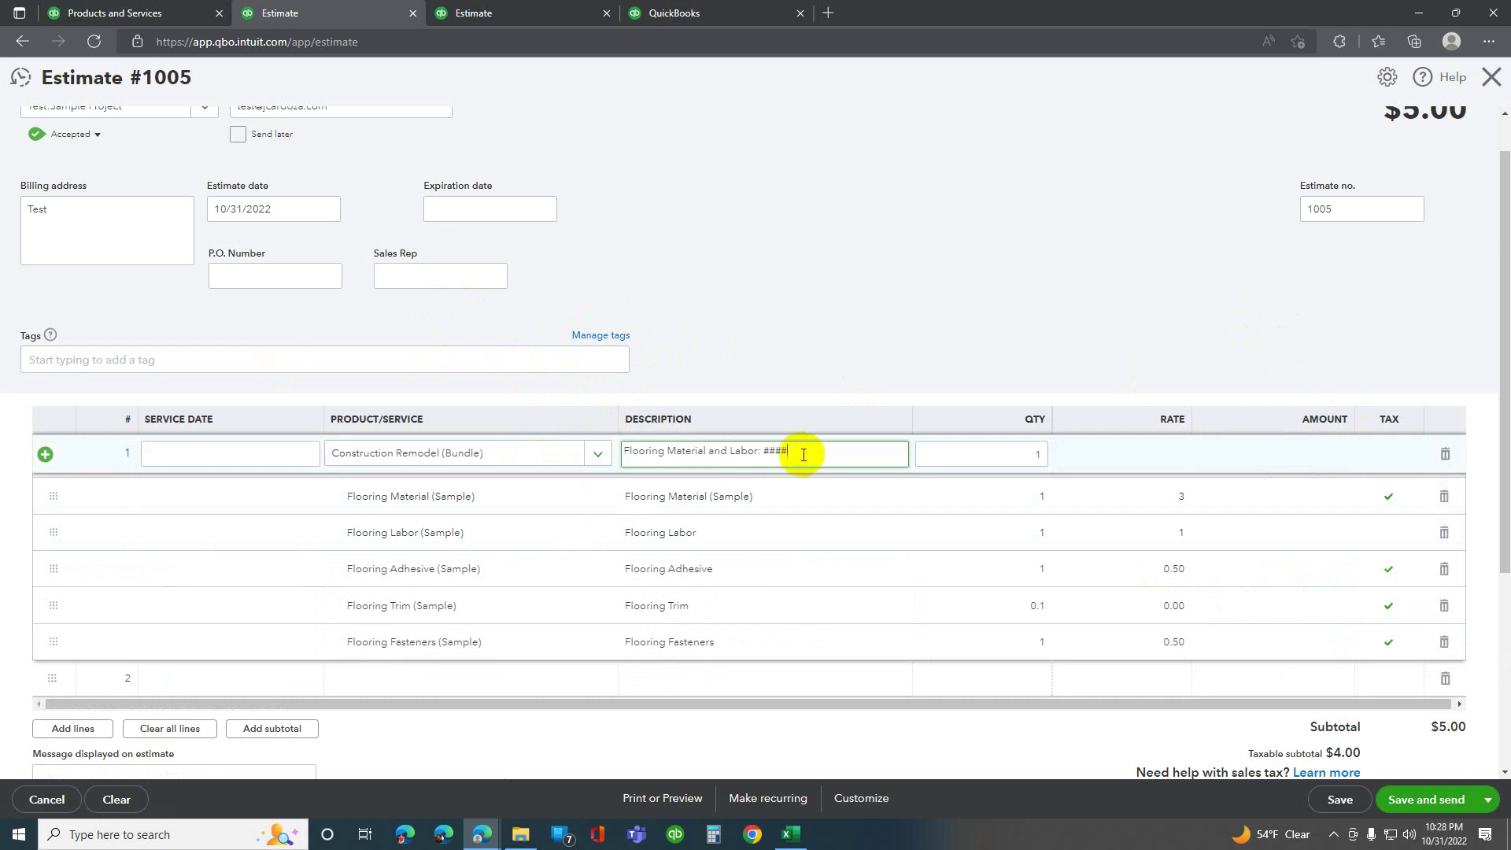
key(shift+Left)
key(shift+Left)
key(shift+Left)
key(Tab)
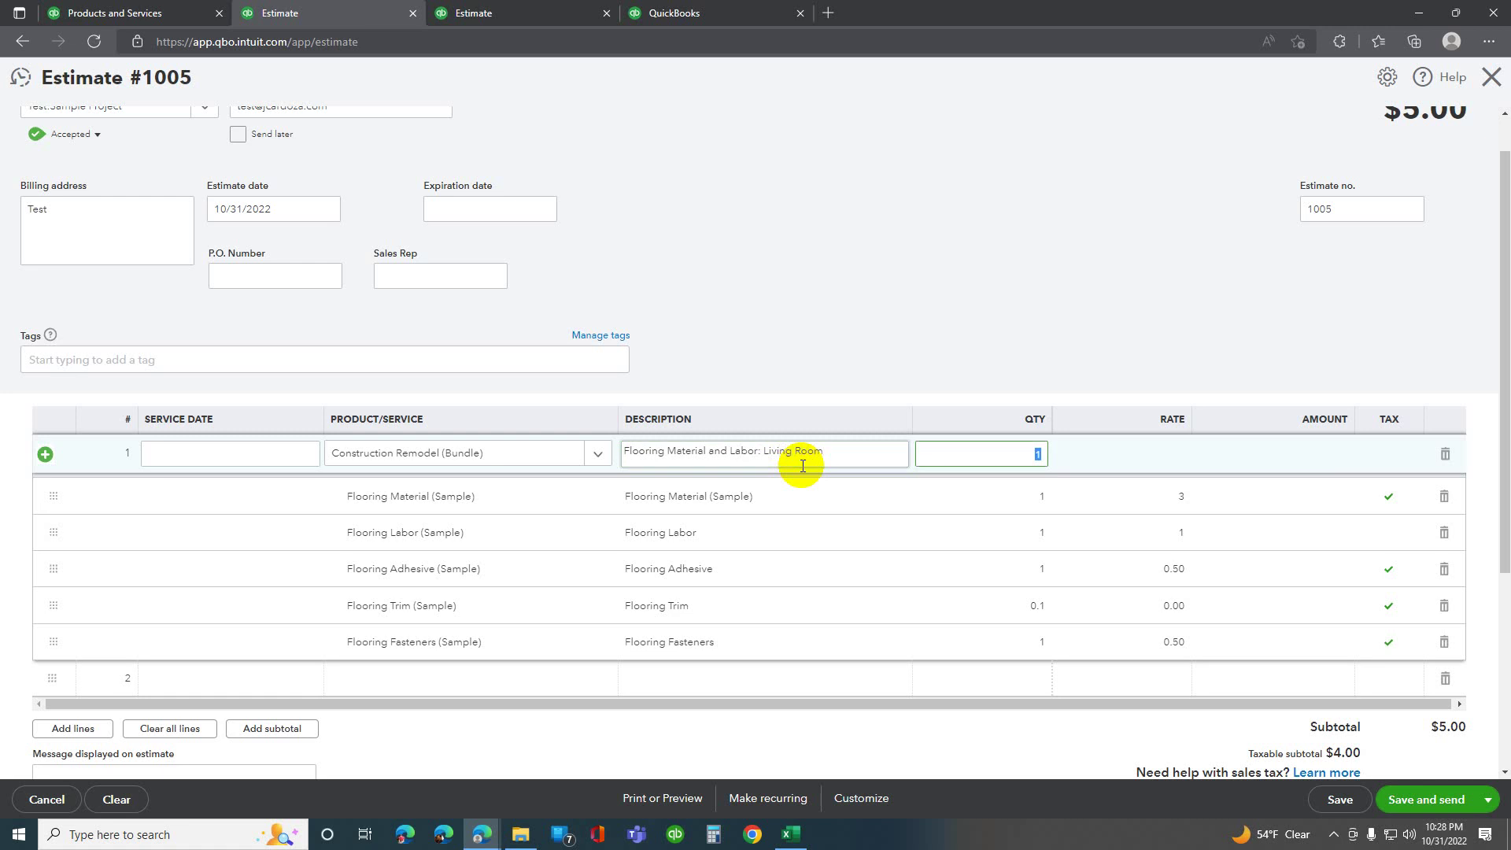
key(Tab)
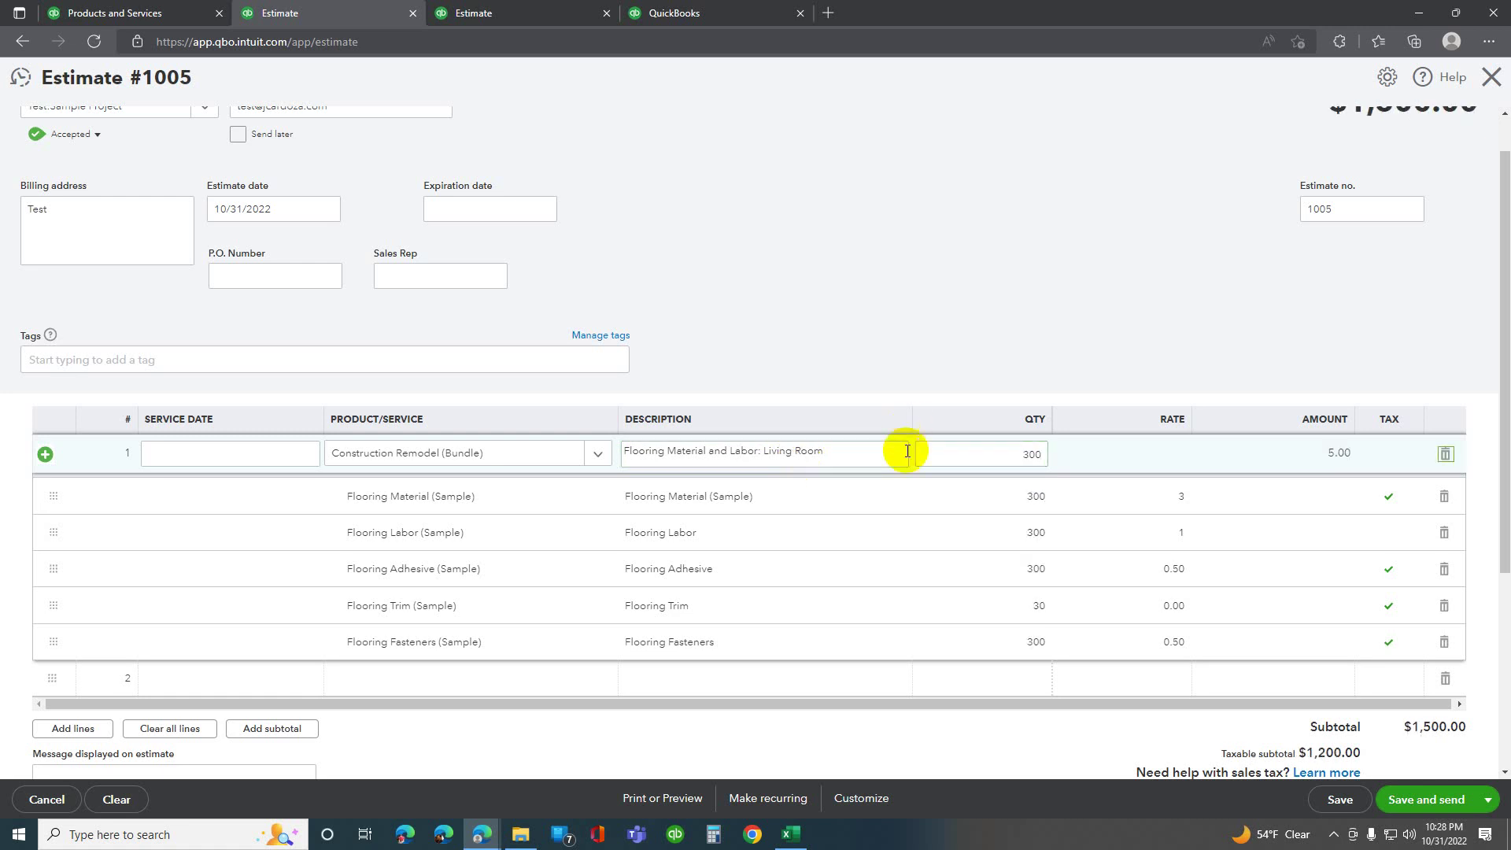
Add a second Construction Remodel (Bundle) on line 3 of the estimate.
scroll(1208, 517, down, 1)
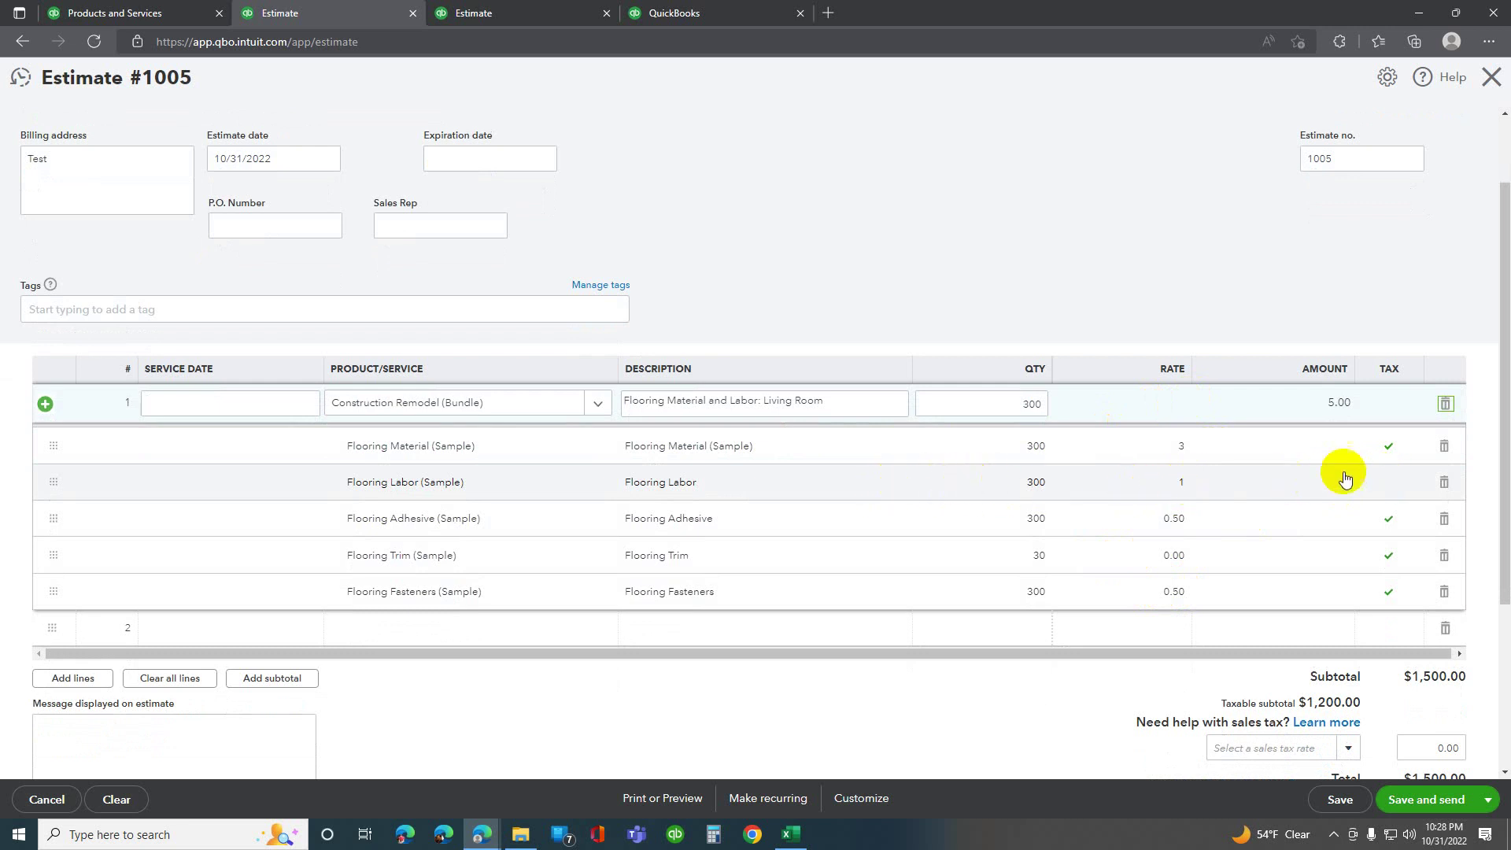
scroll(1379, 574, down, 1)
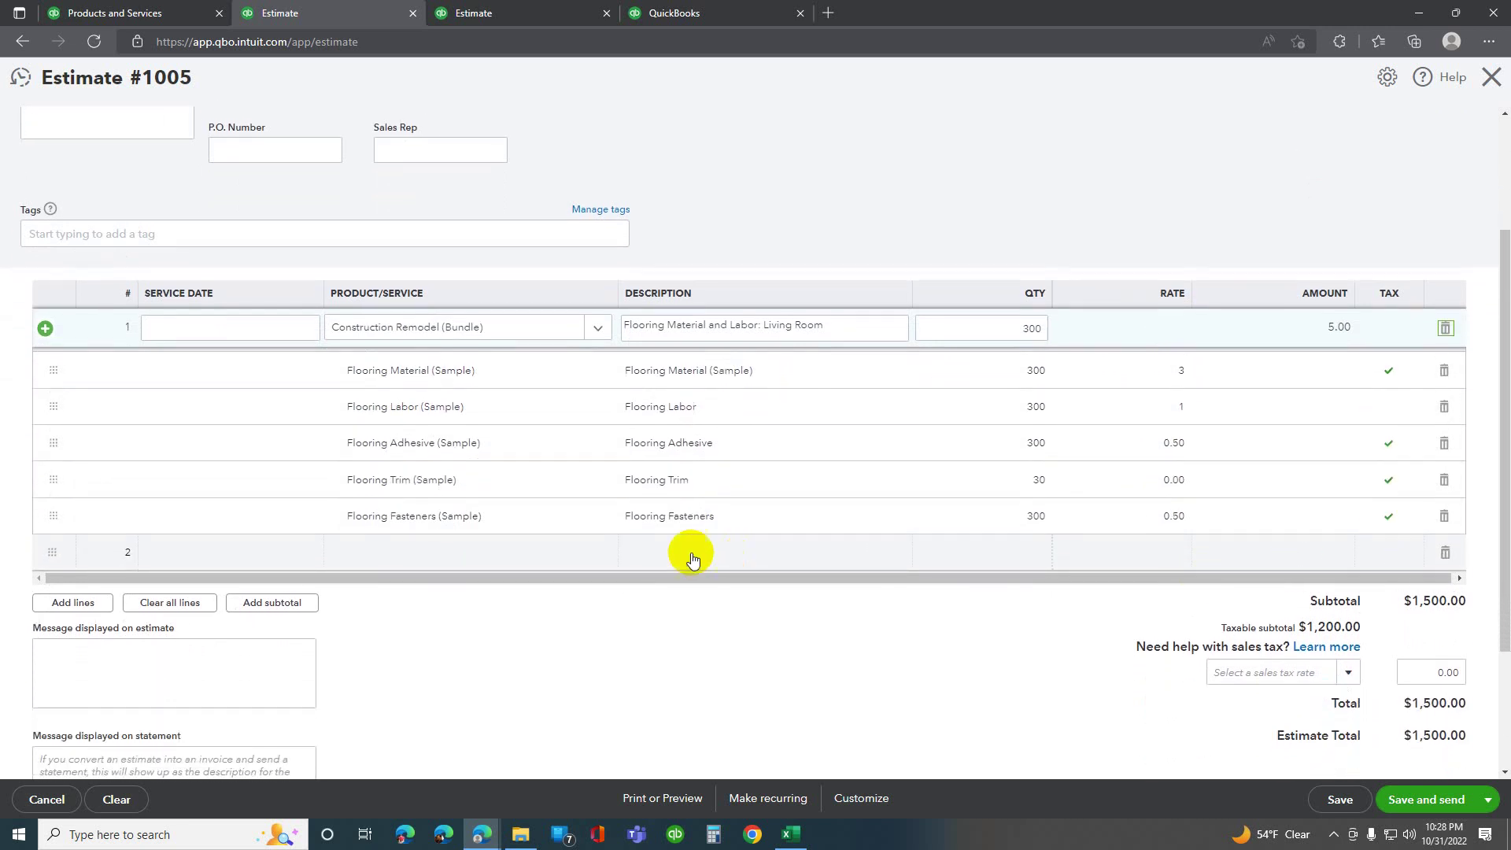
click(589, 546)
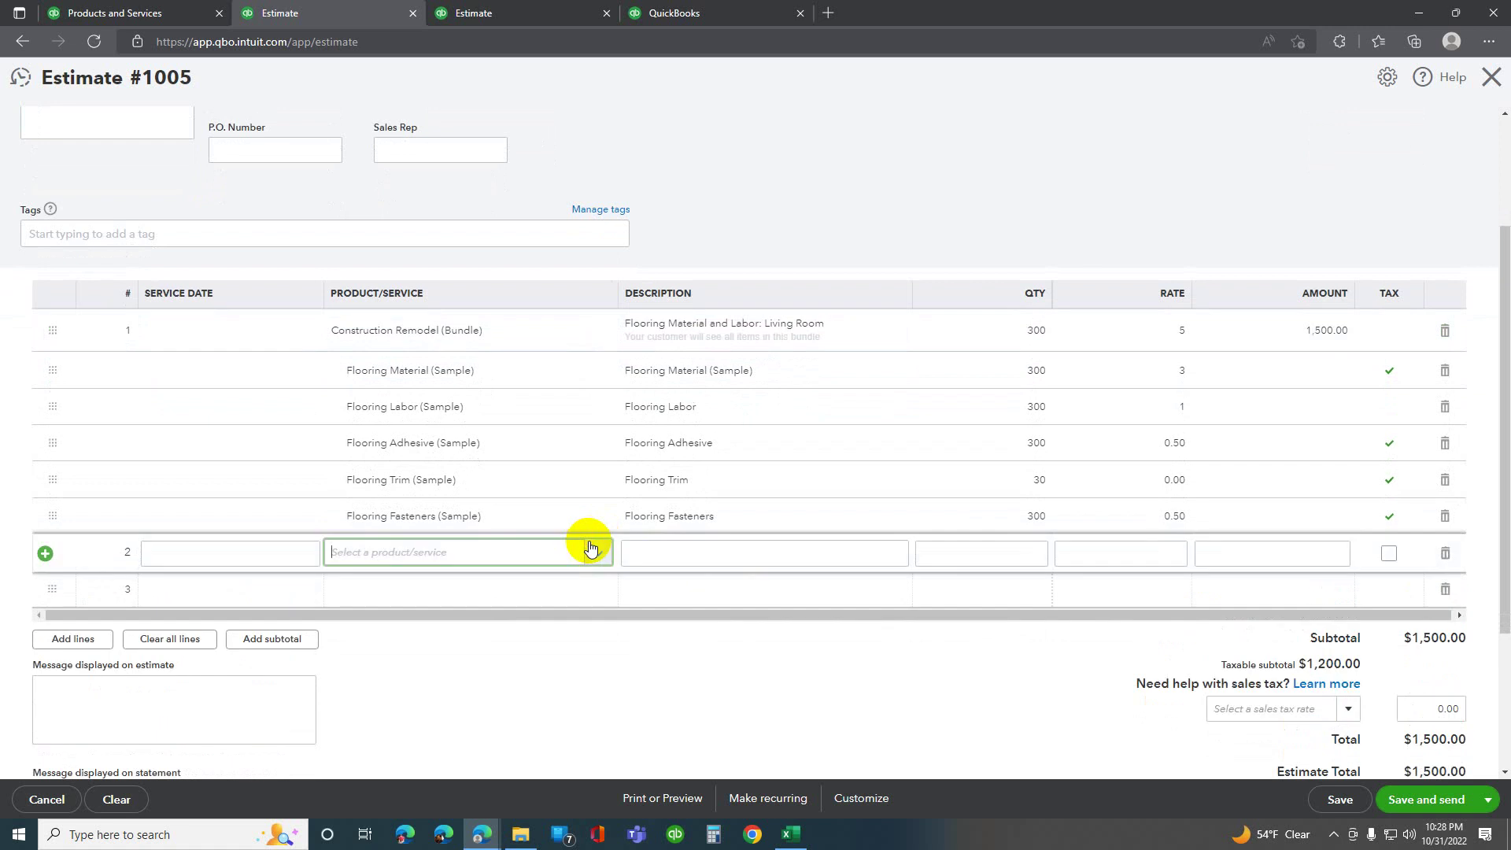
scroll(582, 536, down, 2)
click(553, 488)
text(bun)
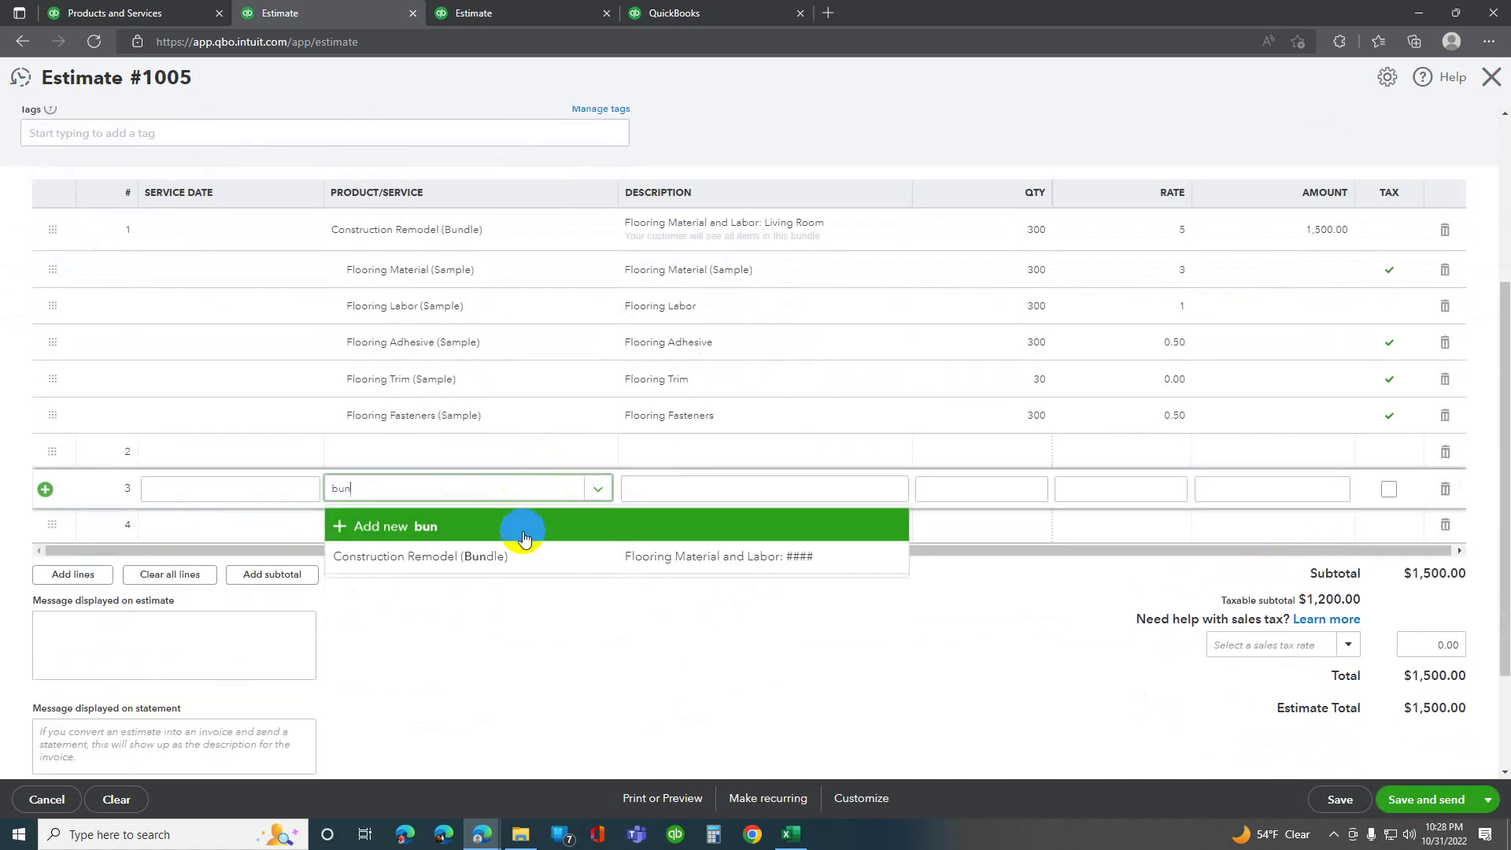
click(523, 557)
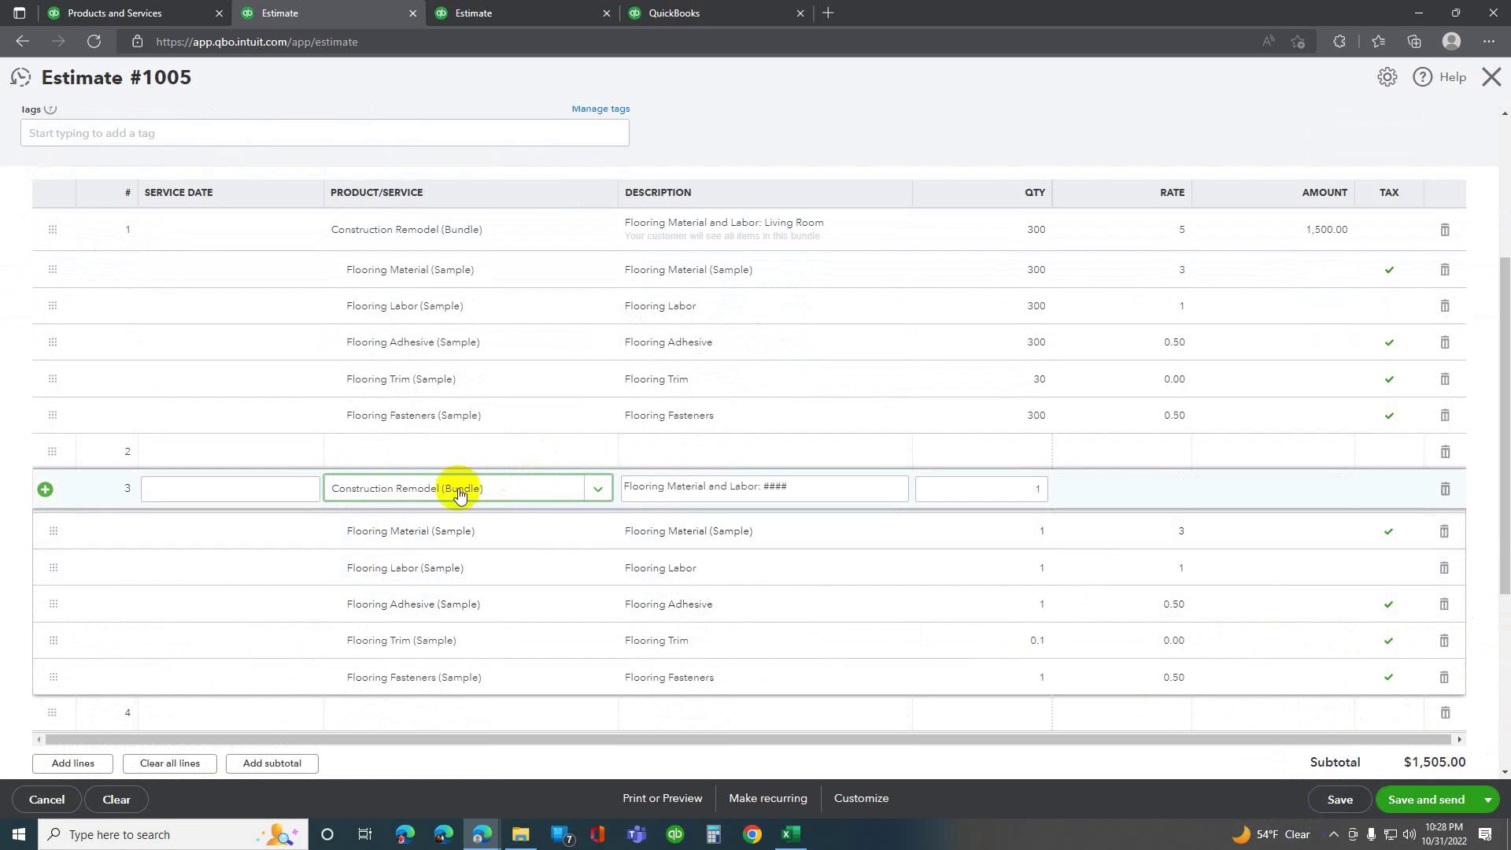
Change the line 3 bundle's description to "Flooring Material and Labor: Hallway" and set its quantity to 75.
click(789, 482)
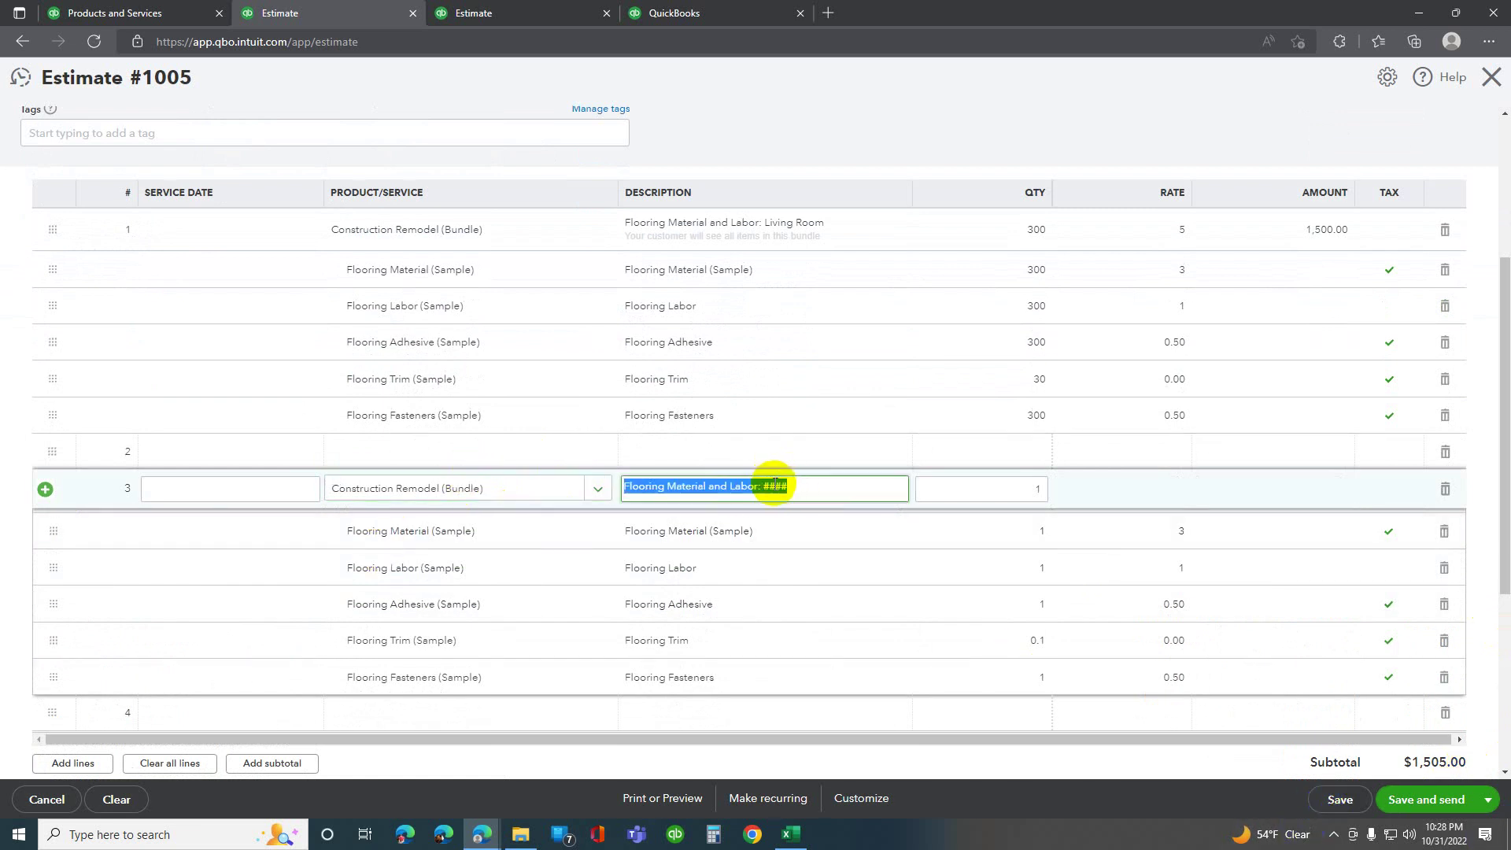
click(770, 484)
drag(765, 485, 856, 486)
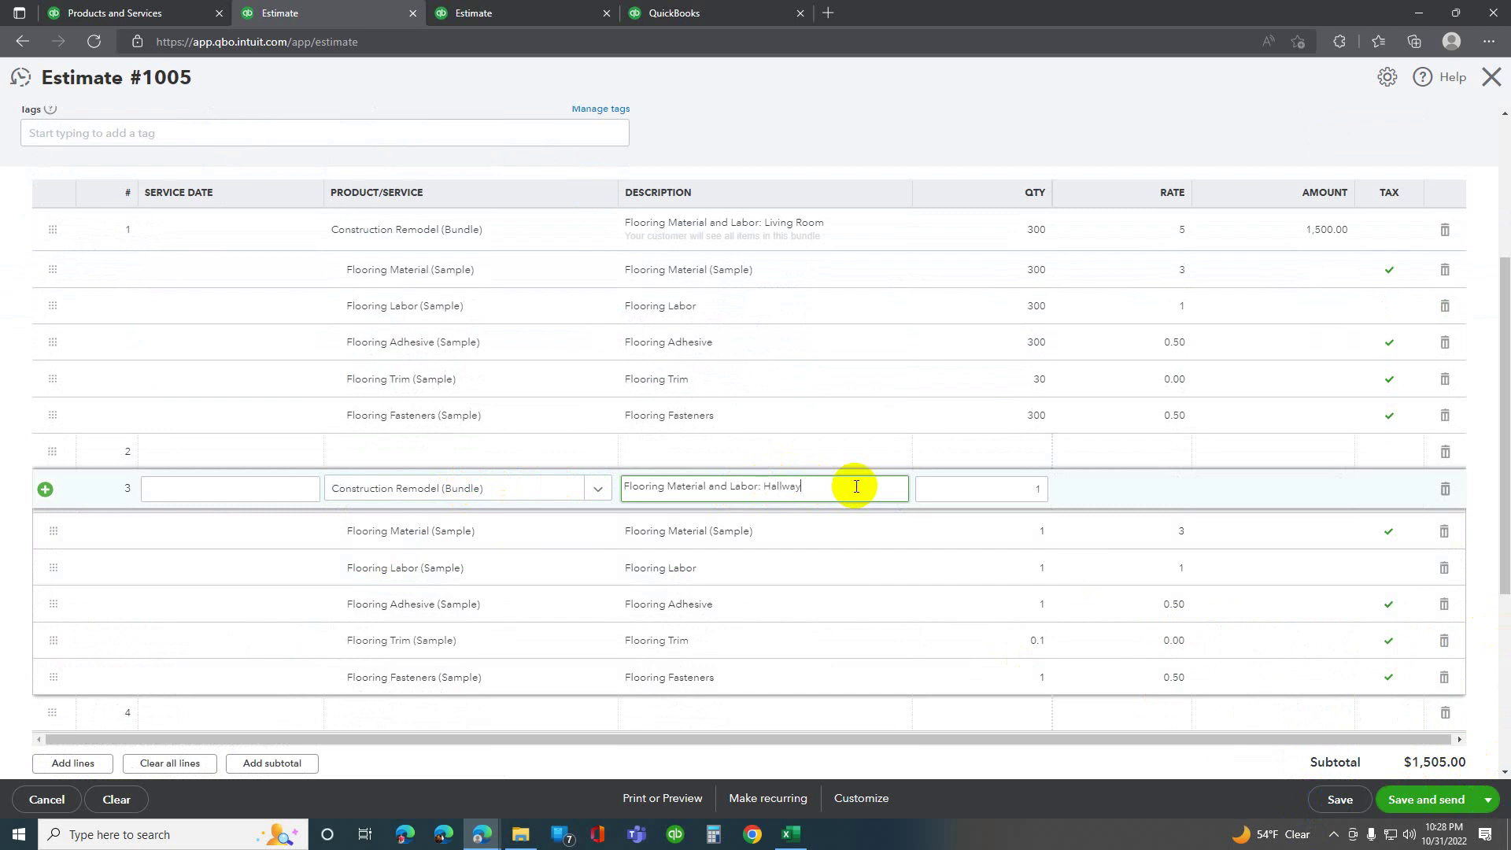
key(Tab)
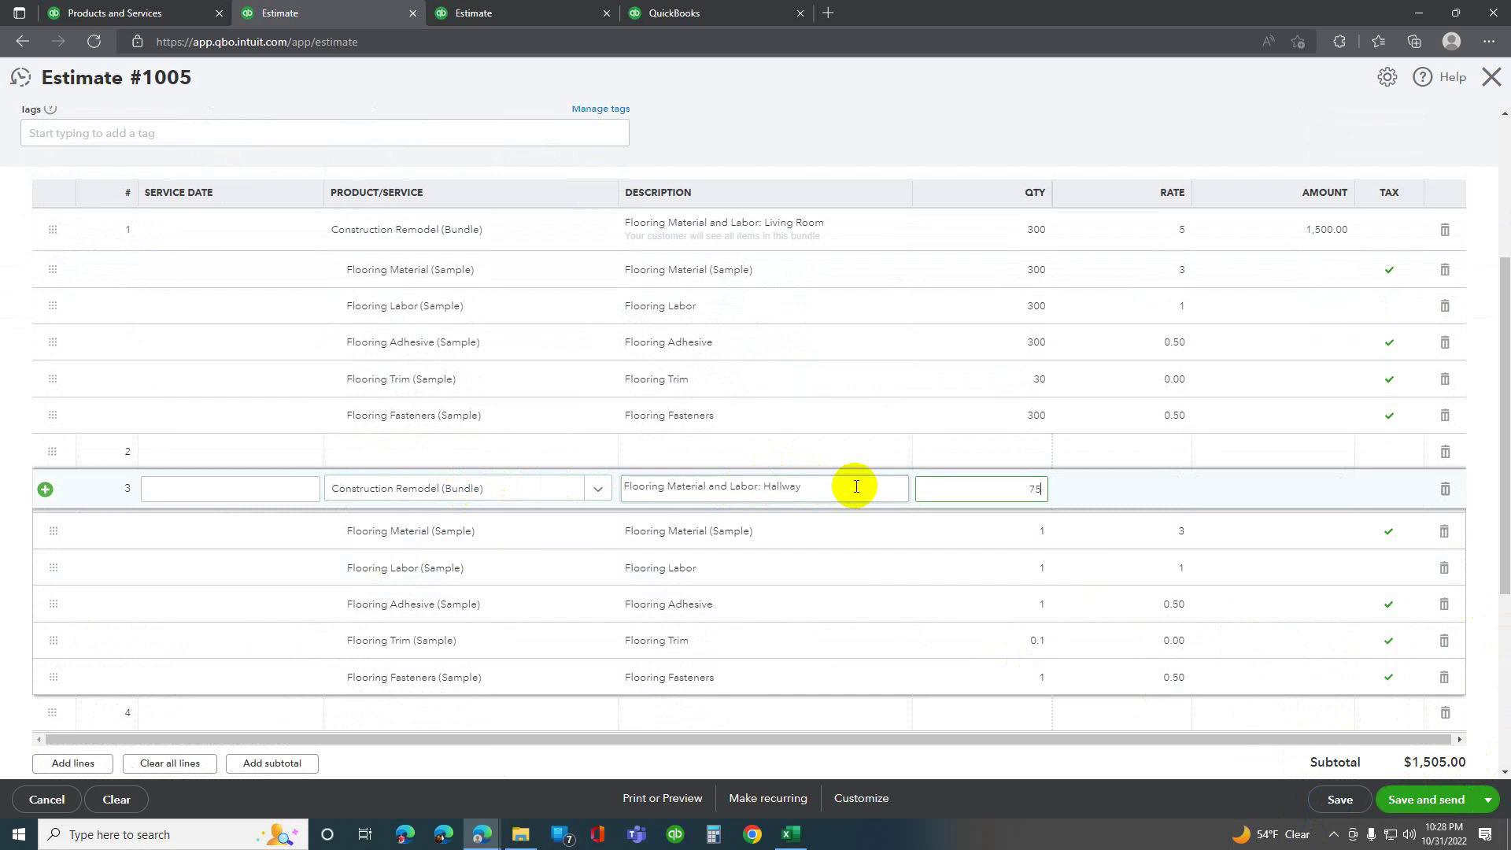
text(75)
click(1074, 527)
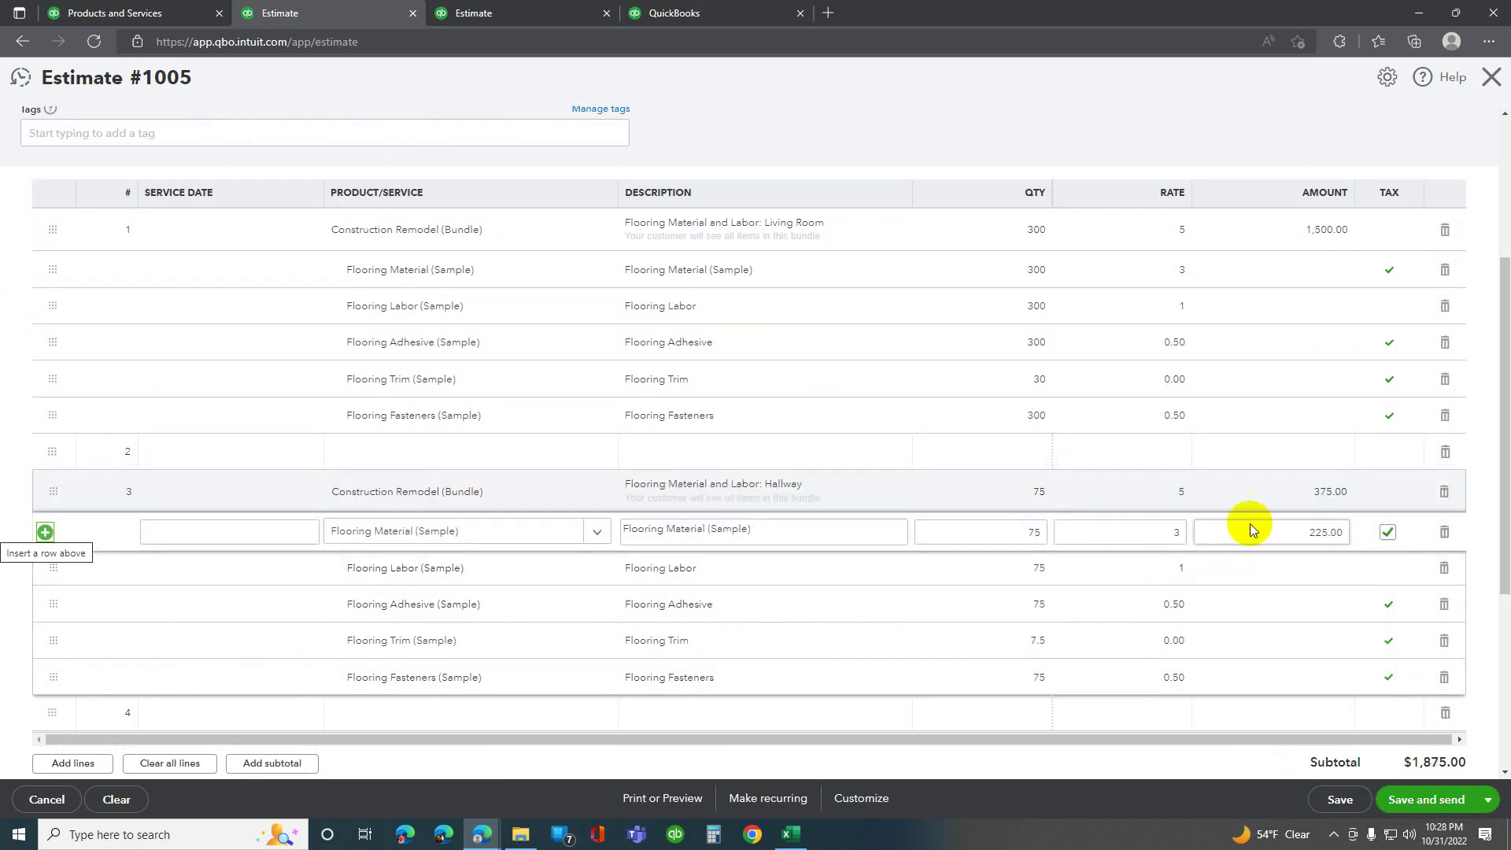
Check the hallway bundle's item quantities and rates, and set its Flooring Trim rate to 1.
click(1152, 567)
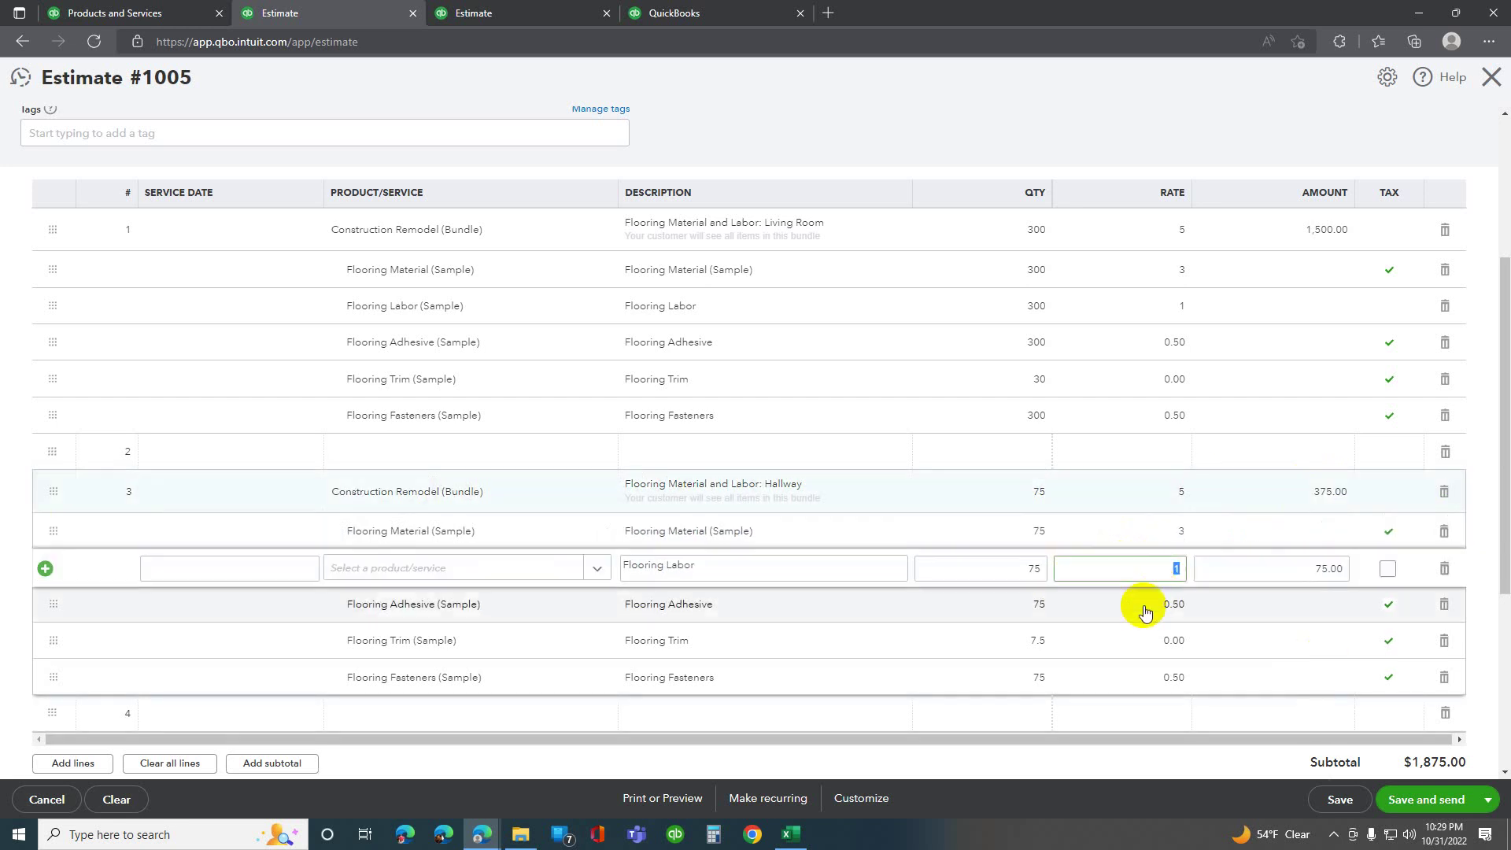
click(1026, 618)
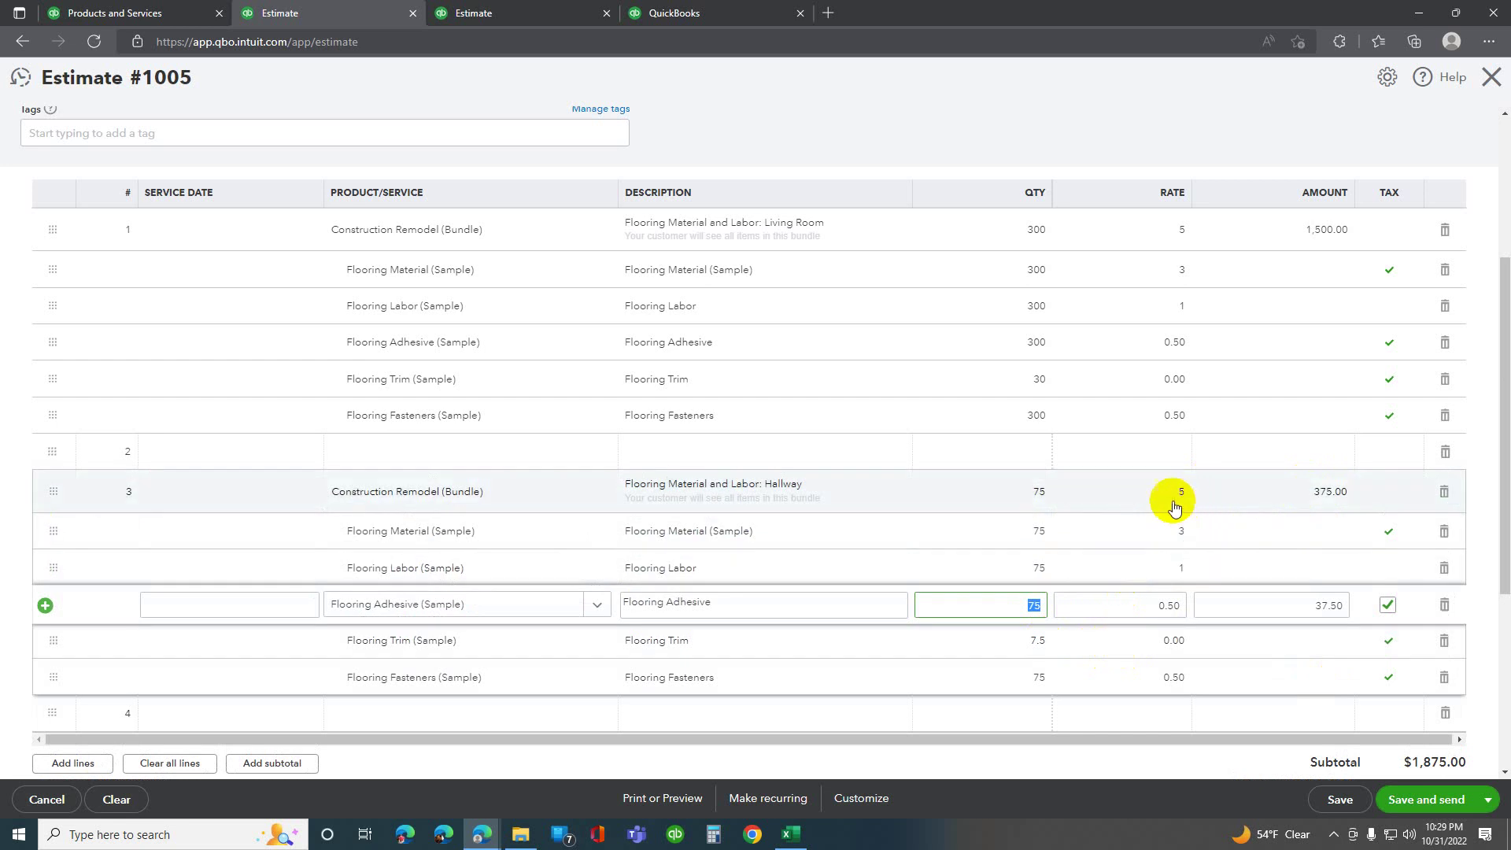
click(1006, 493)
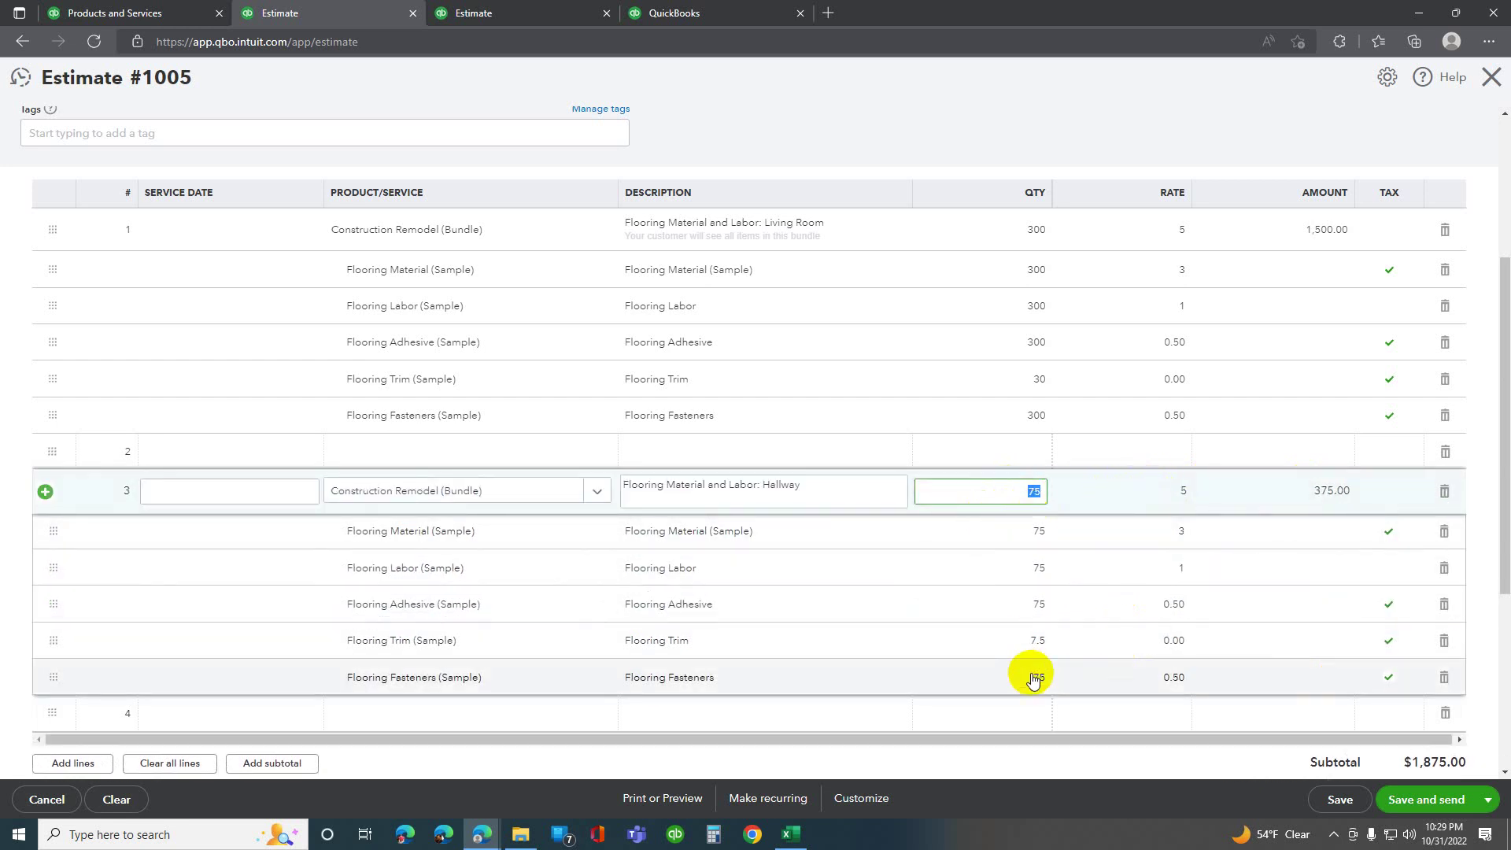
click(1173, 499)
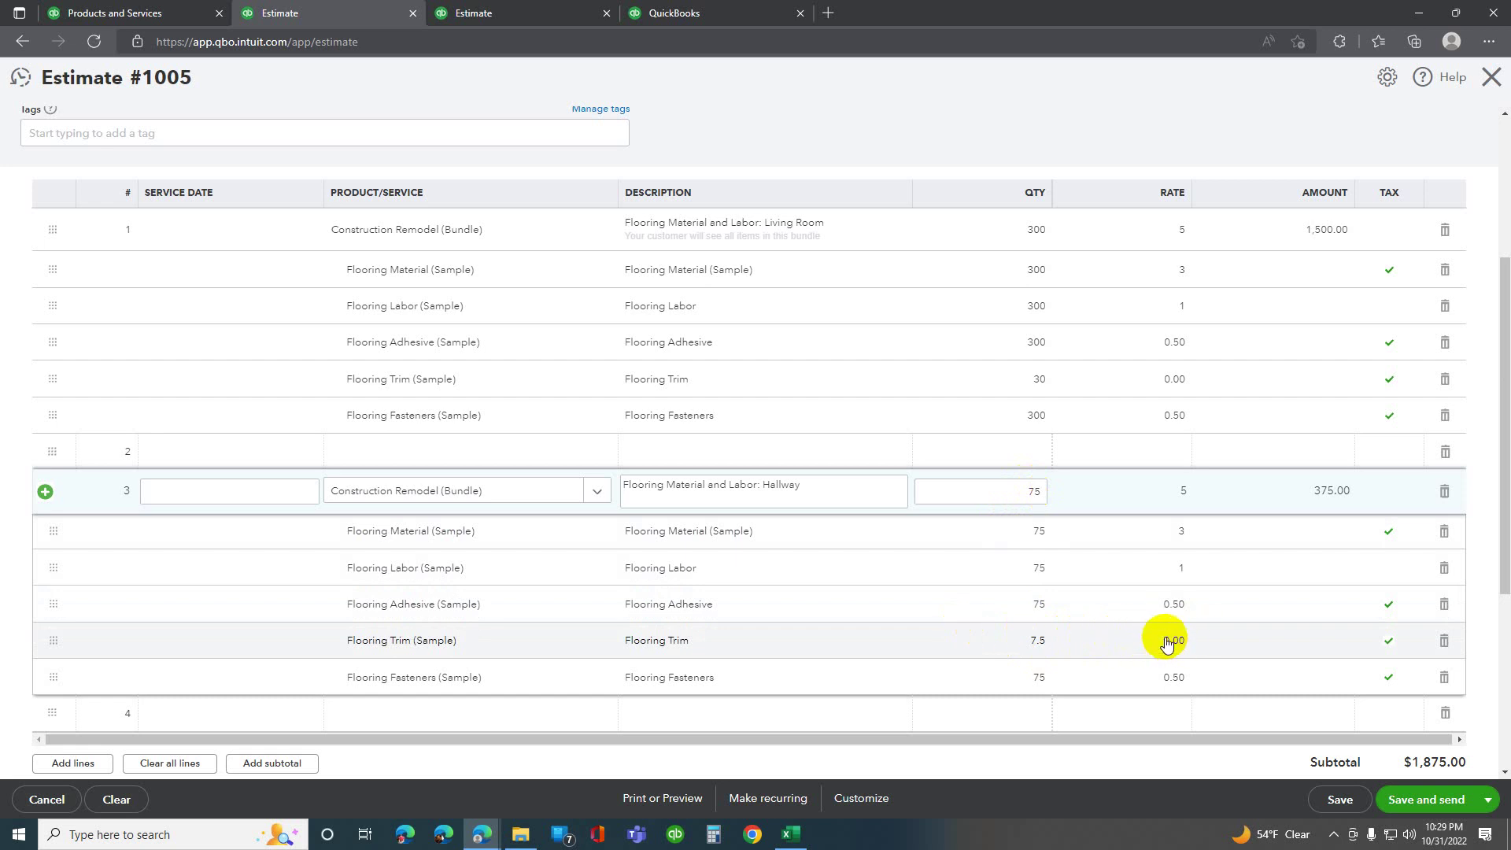
scroll(1168, 639, down, 1)
click(1171, 515)
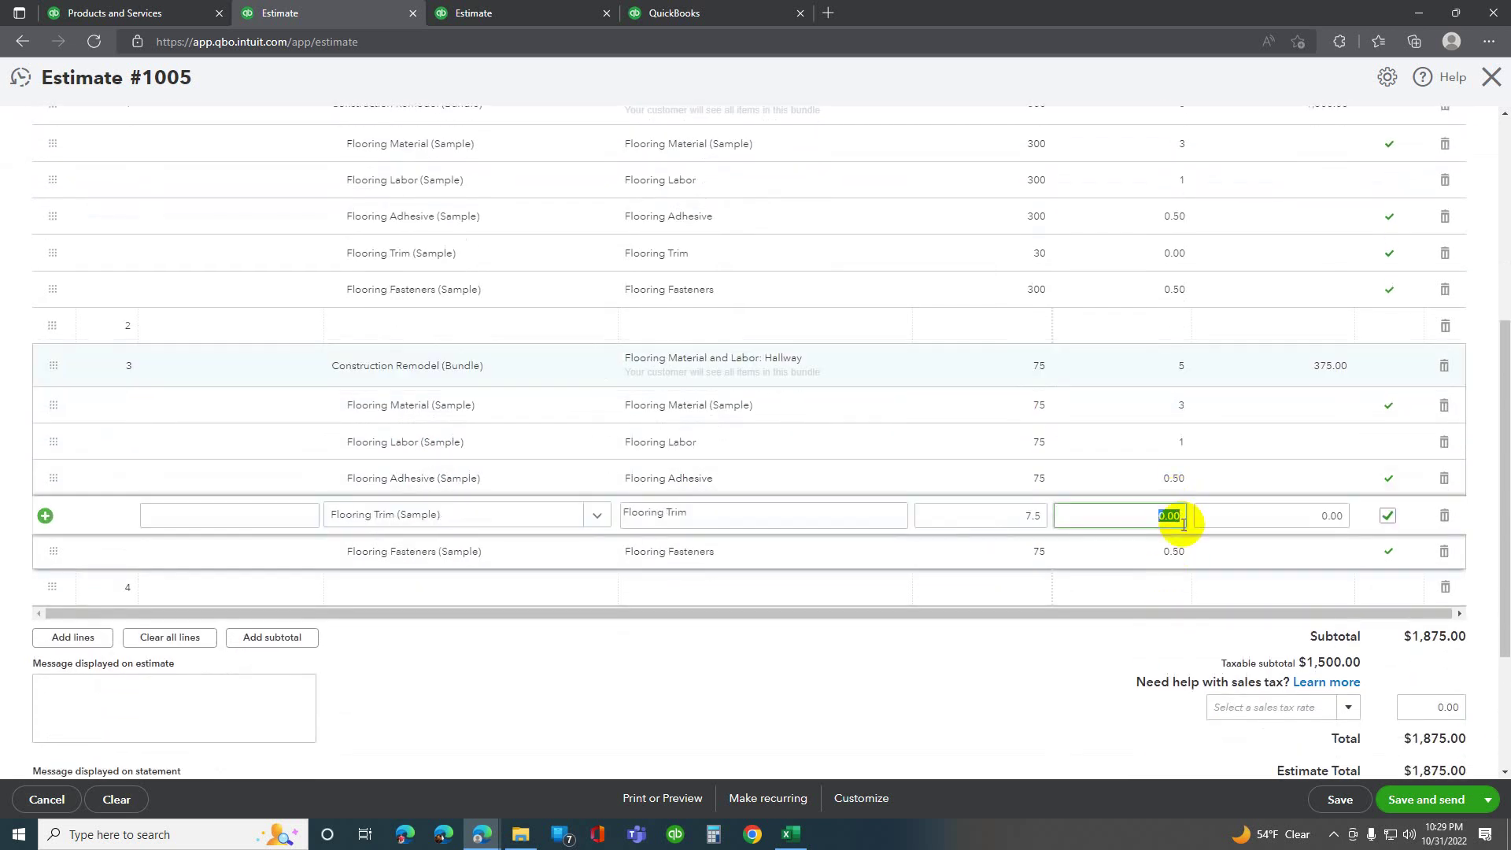
key(Tab)
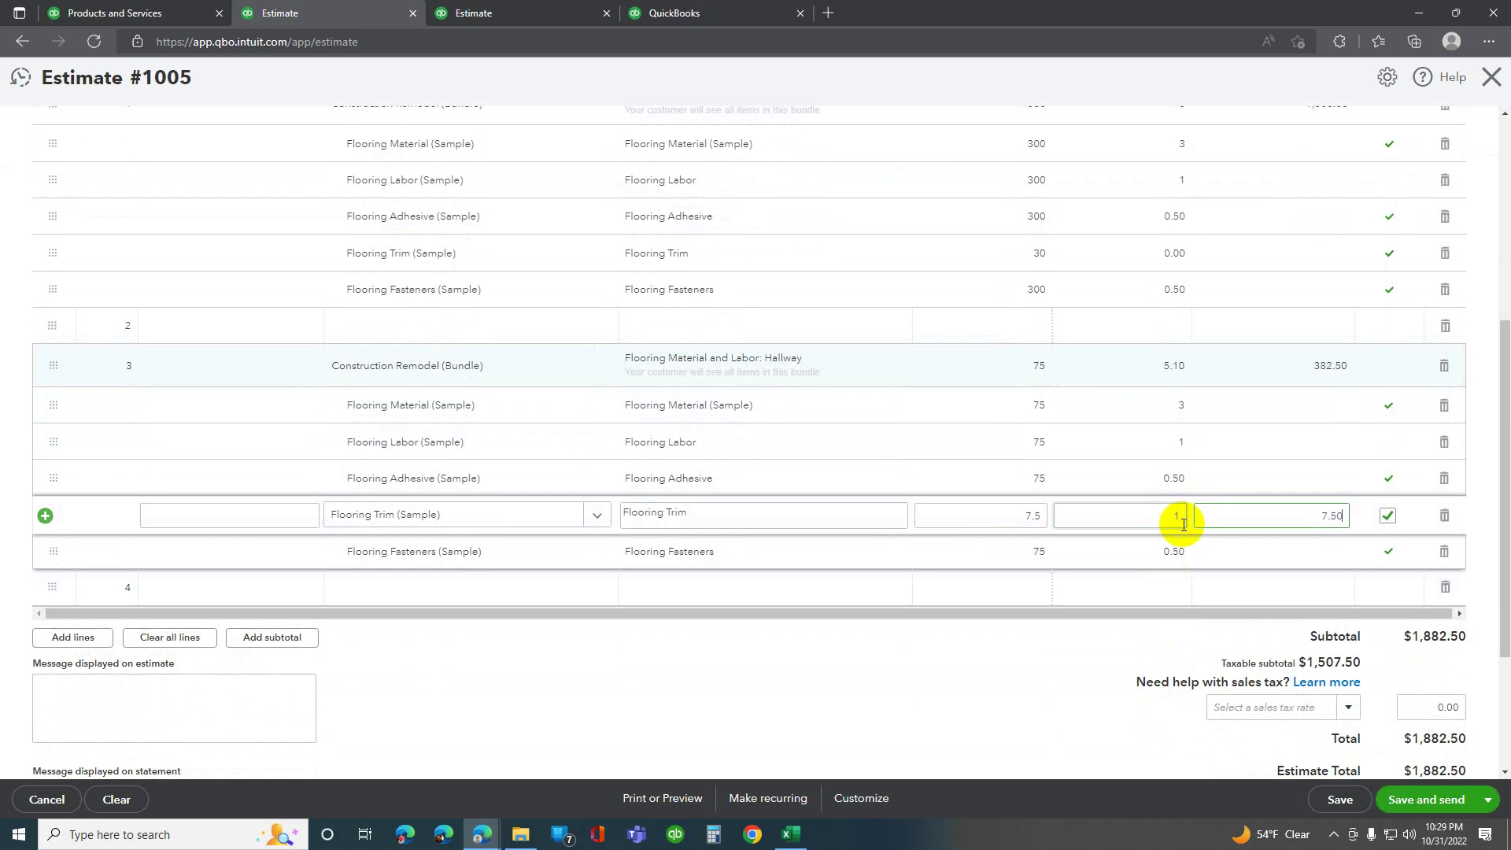
Enter the customer's surname in possessive form followed by "Upstairs" as the message displayed on the statement.
scroll(1120, 546, down, 1)
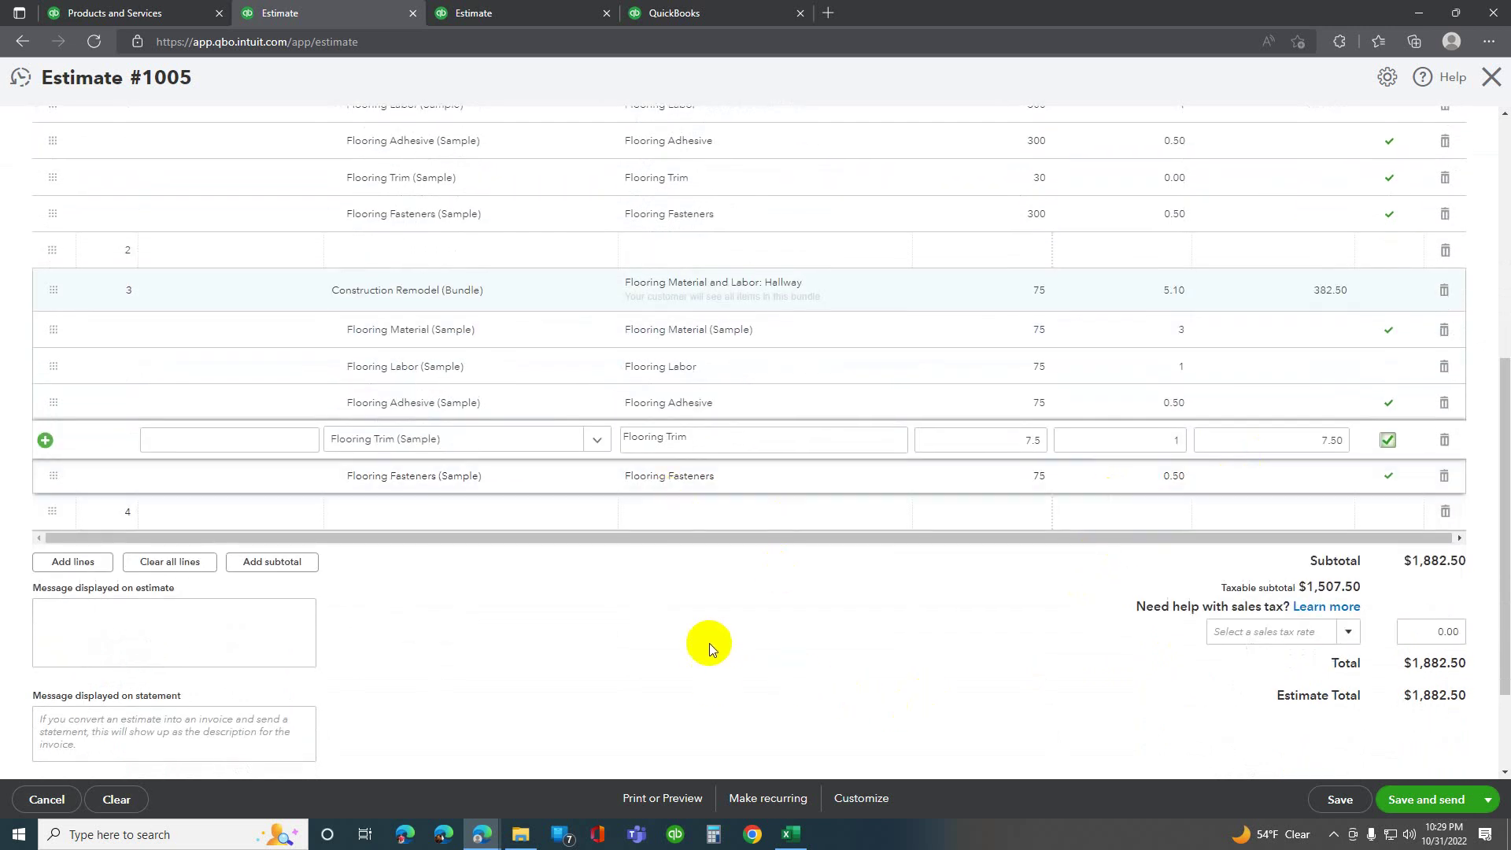
click(135, 612)
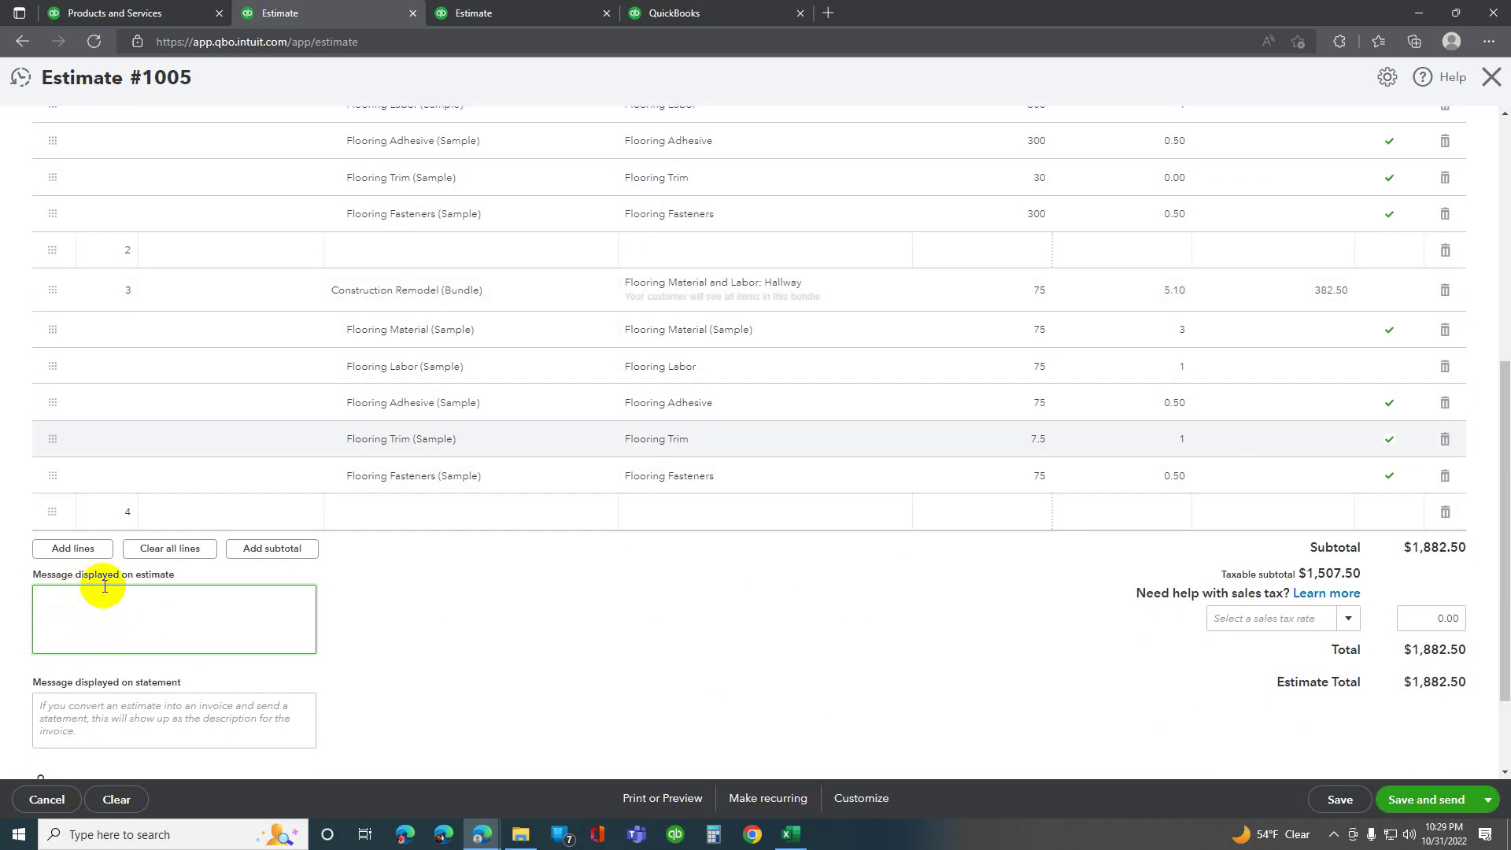
scroll(61, 601, down, 2)
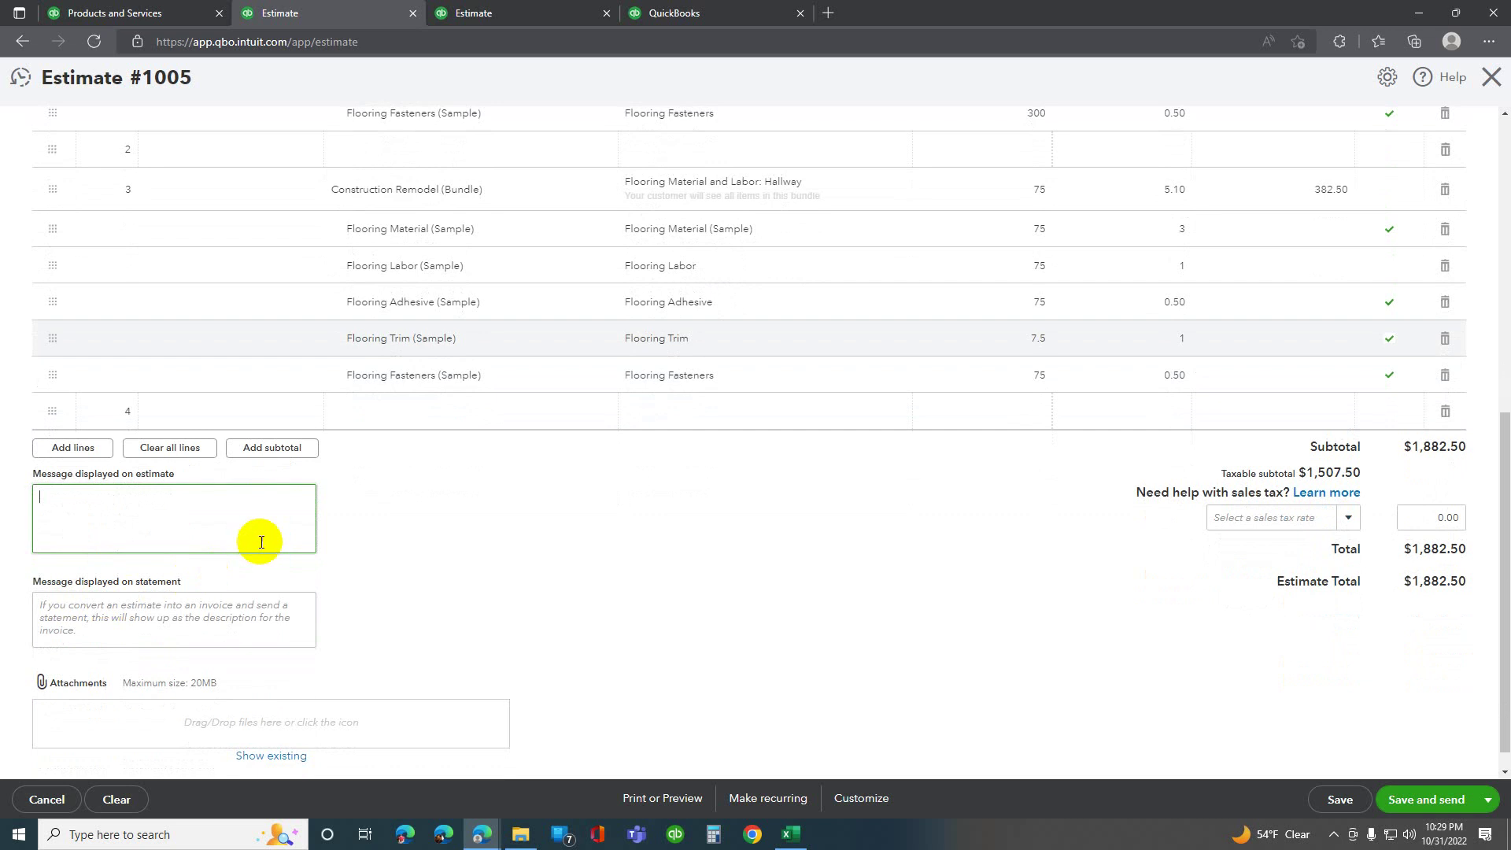
click(135, 607)
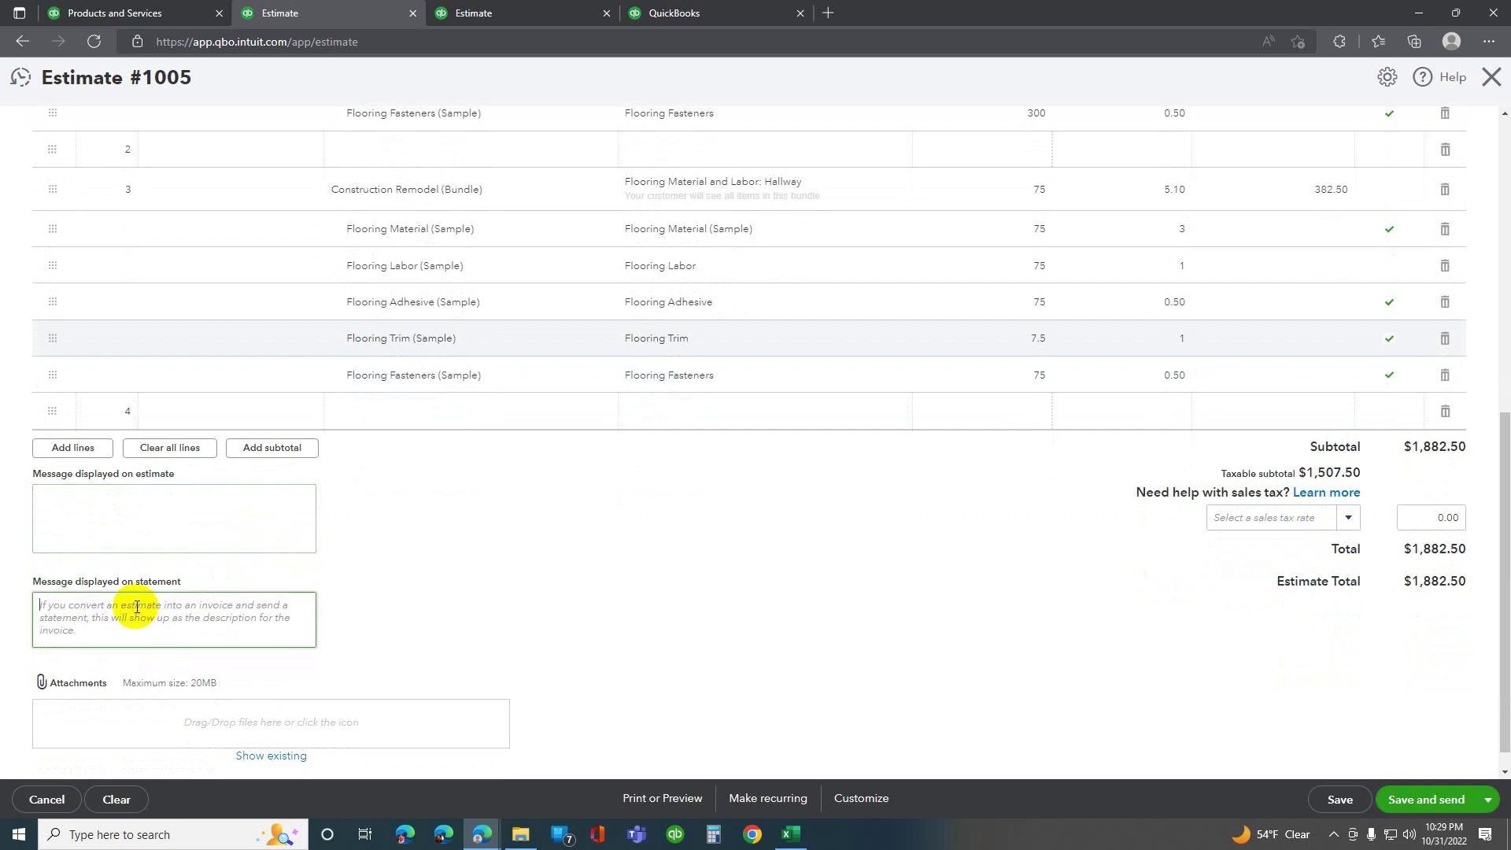
text(Jones' Upstairs)
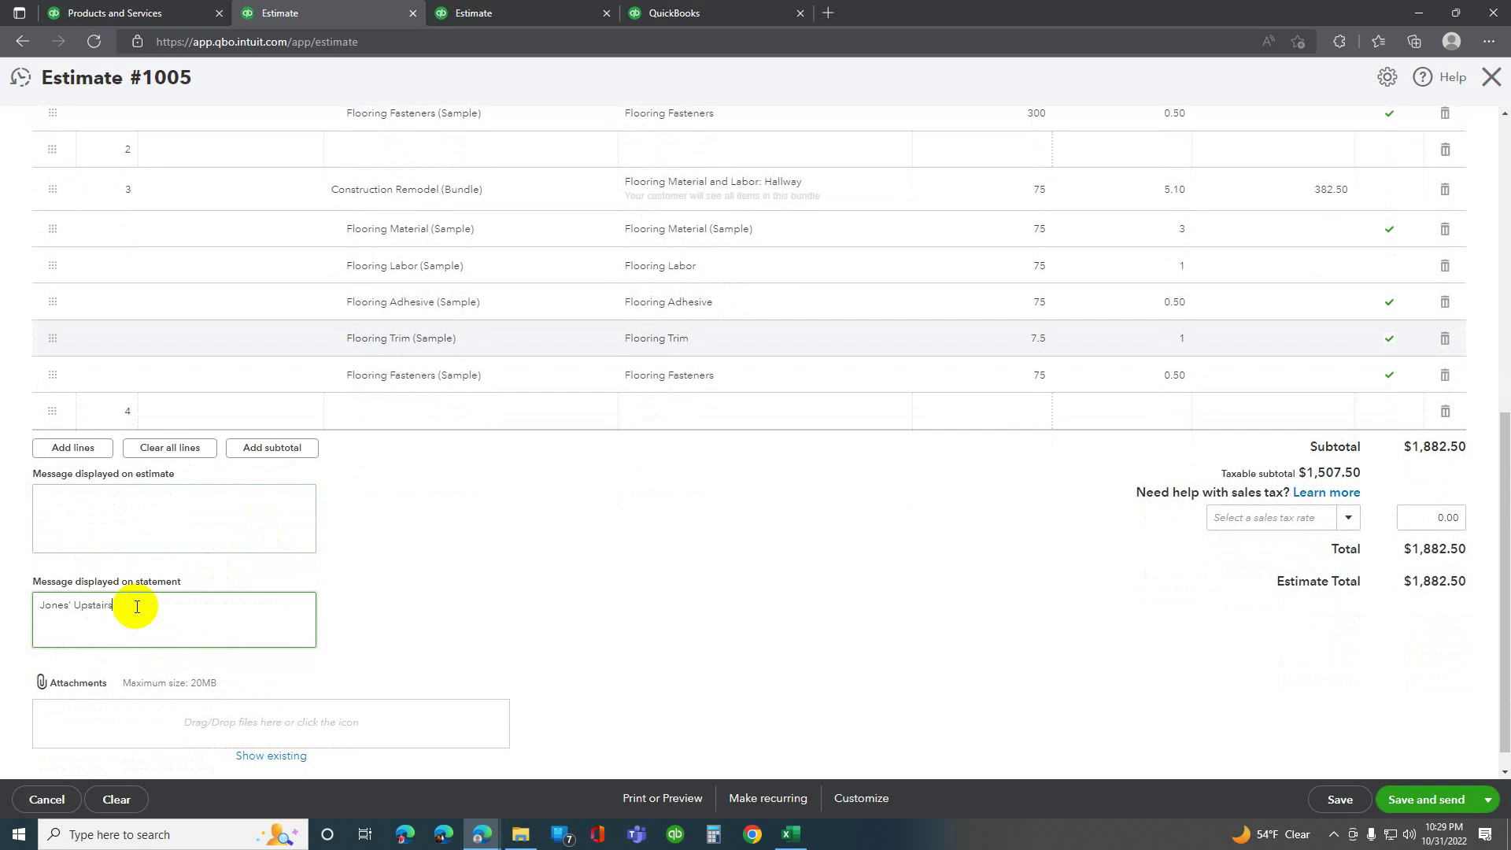
key(Tab)
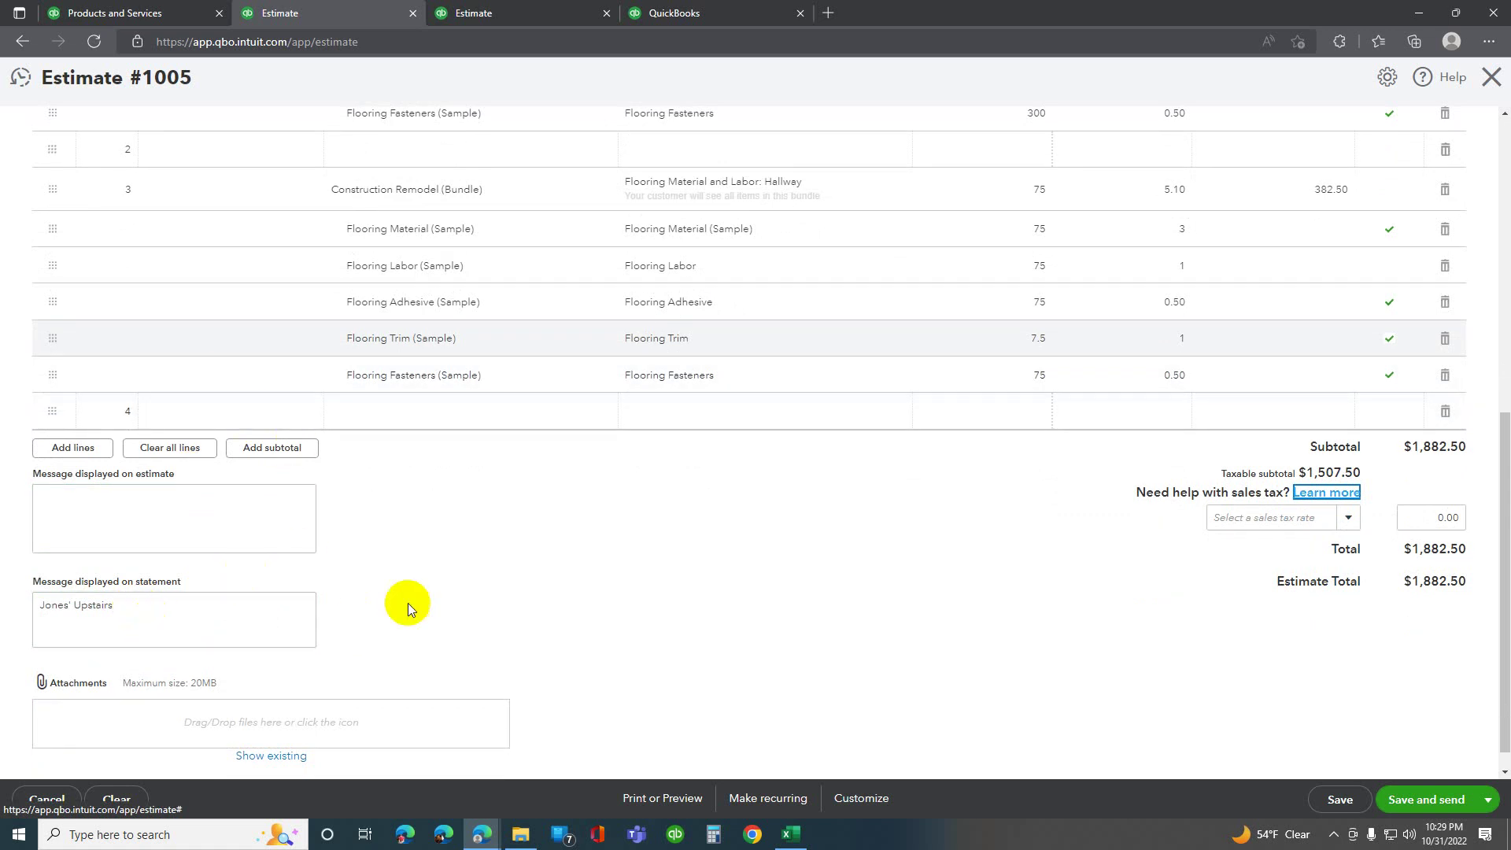
View the estimate's form style options and save estimate 1005.
scroll(628, 547, down, 1)
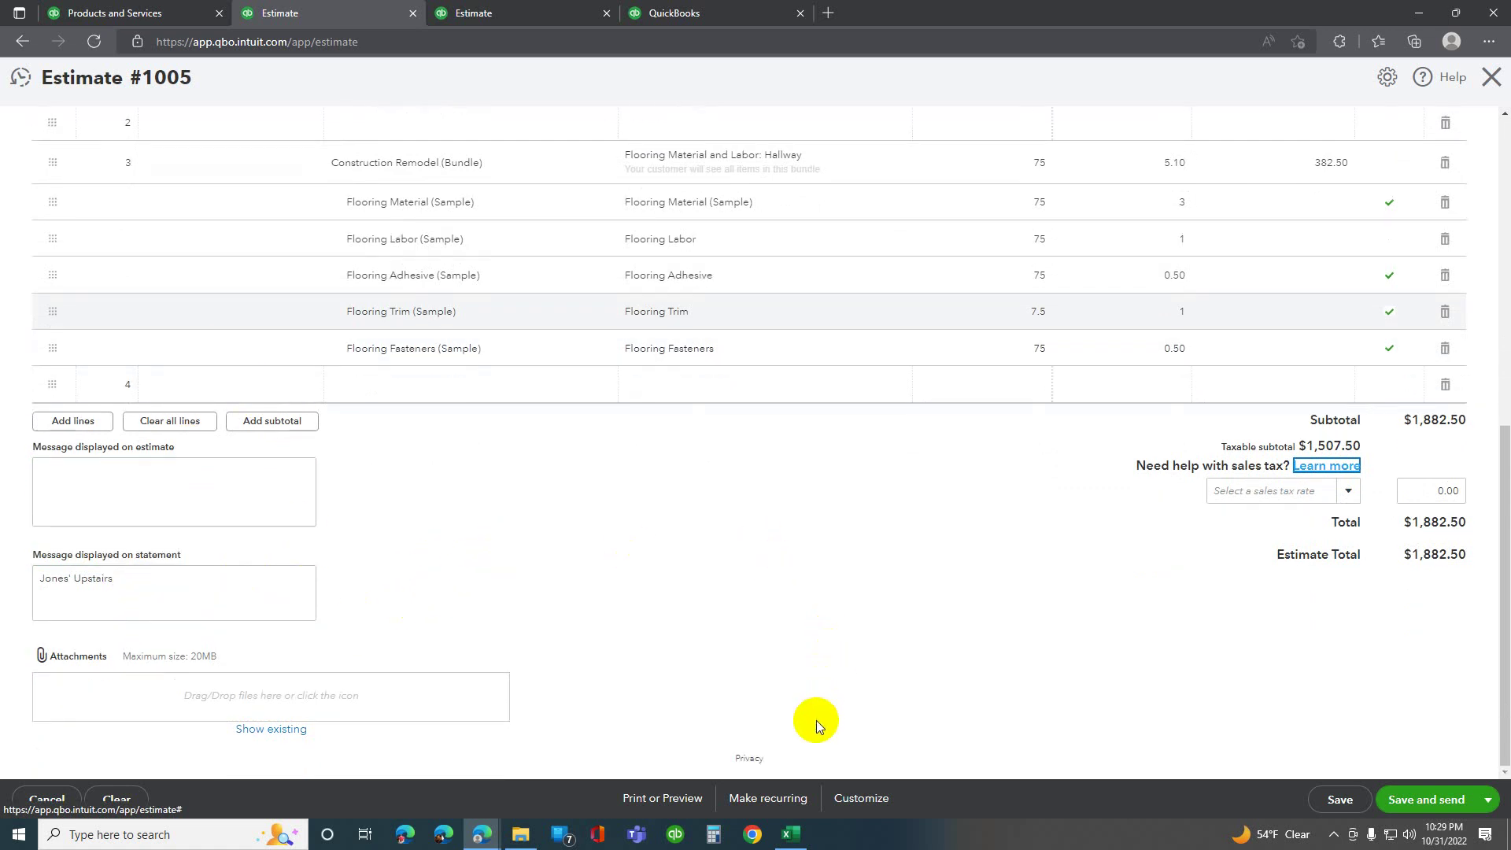
click(847, 798)
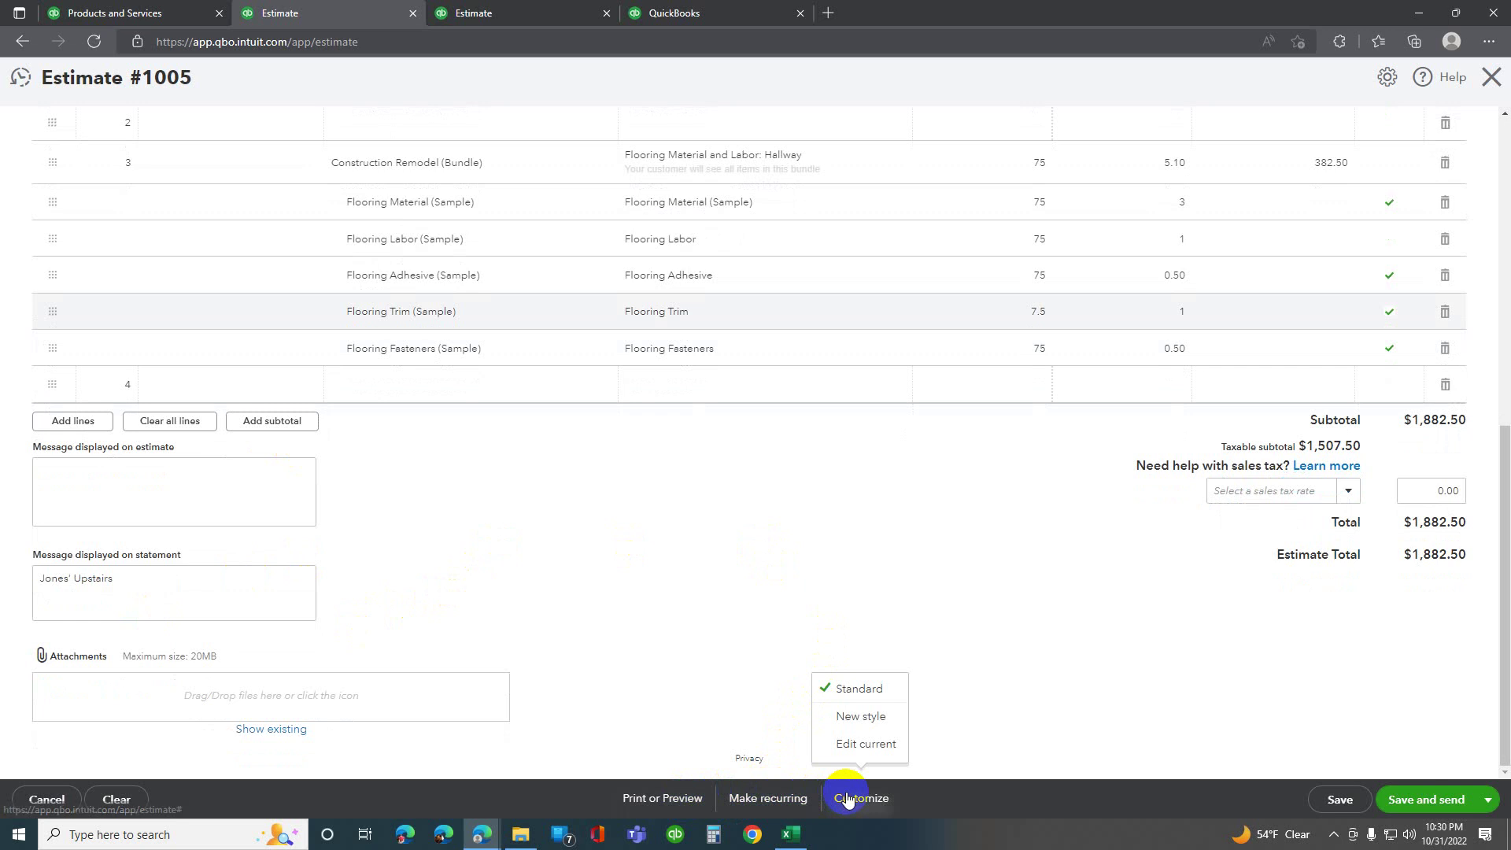
click(1326, 797)
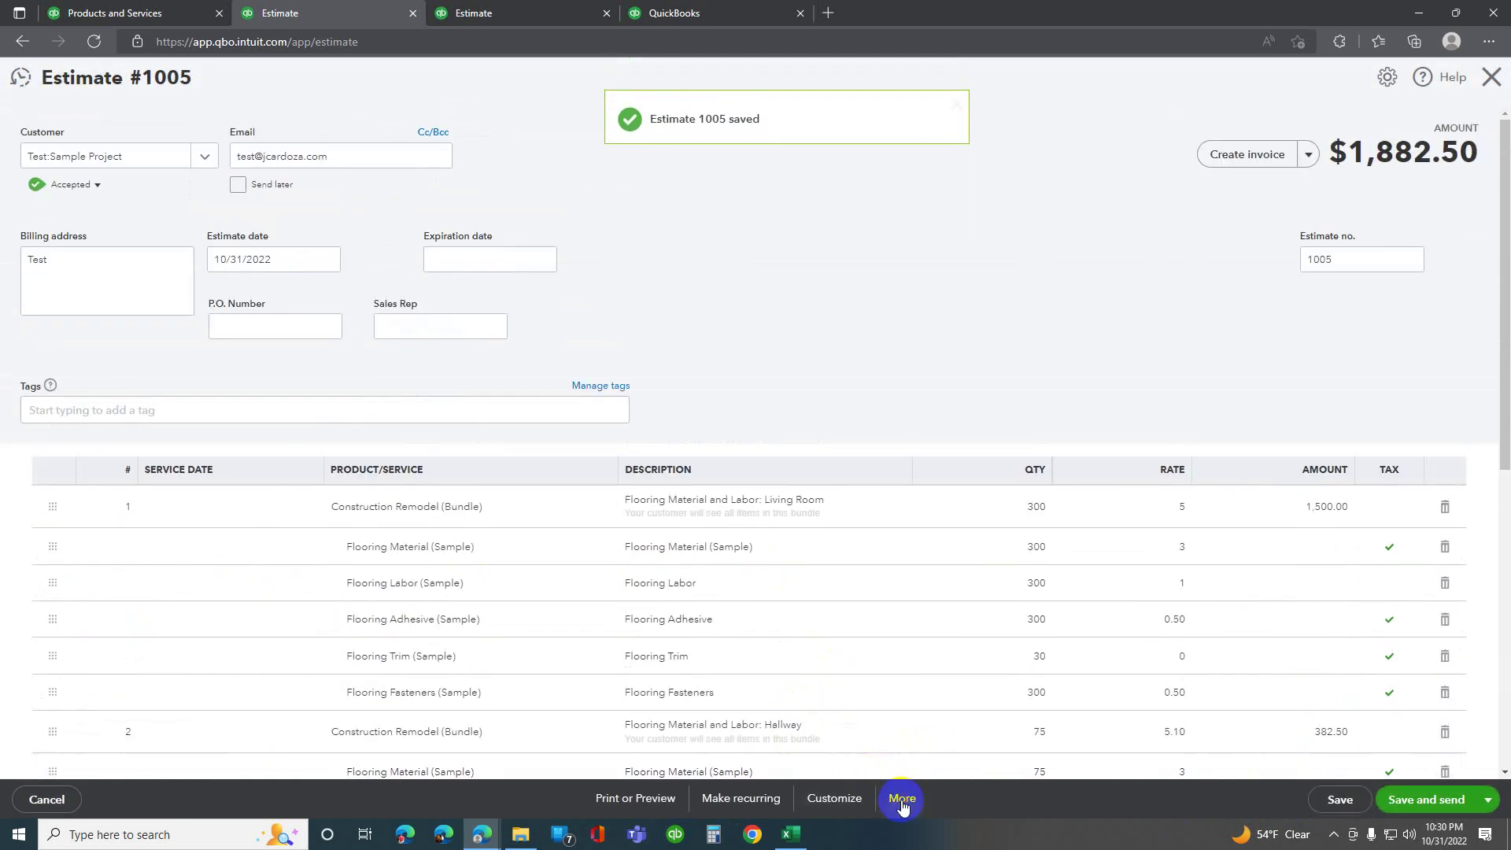
View the saved estimate's additional actions and open a recurring estimate template based on it.
click(902, 798)
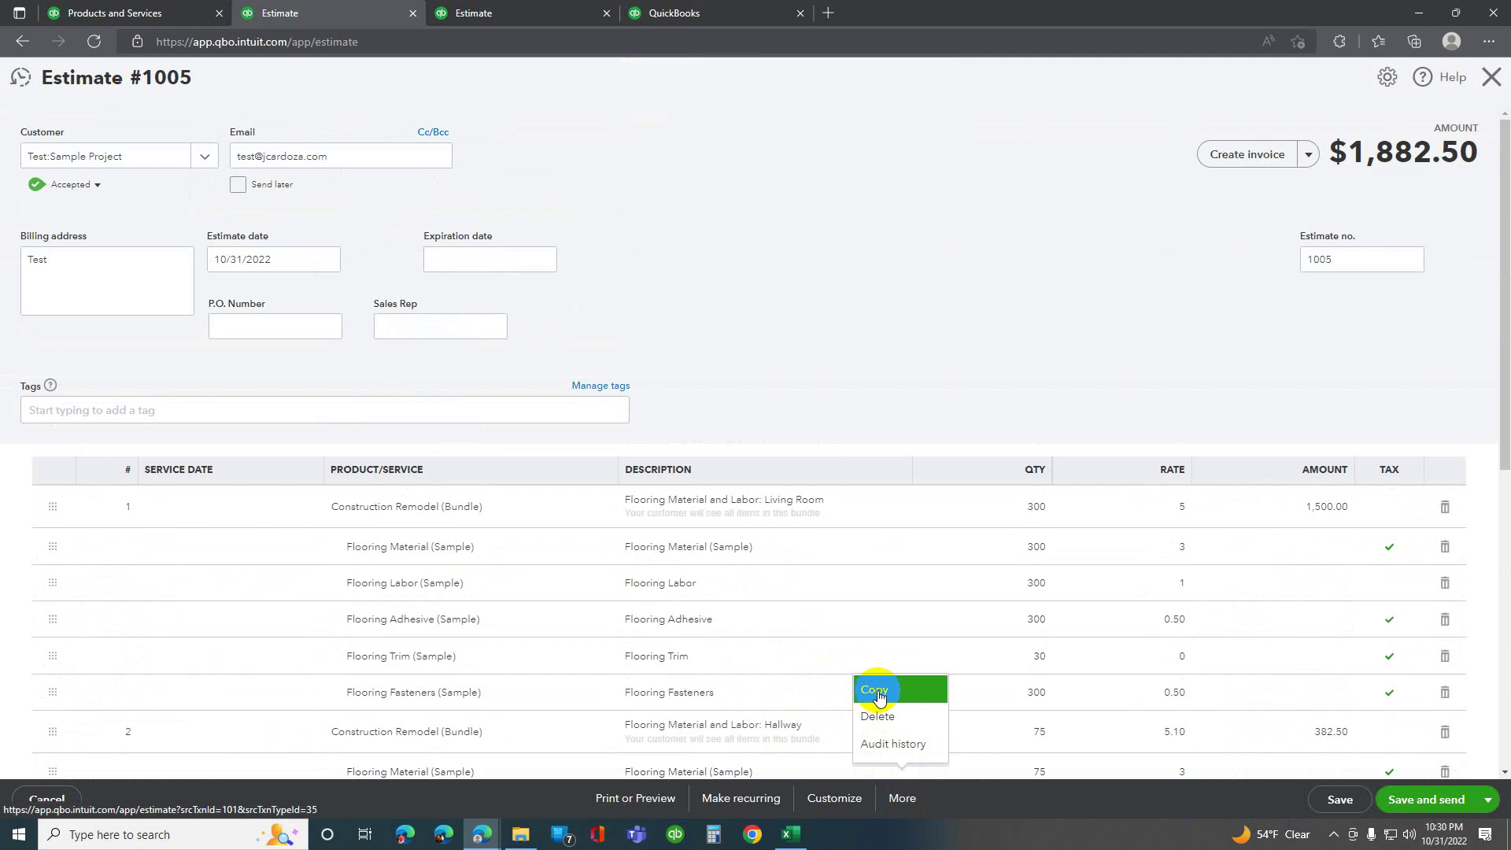
click(884, 700)
click(815, 813)
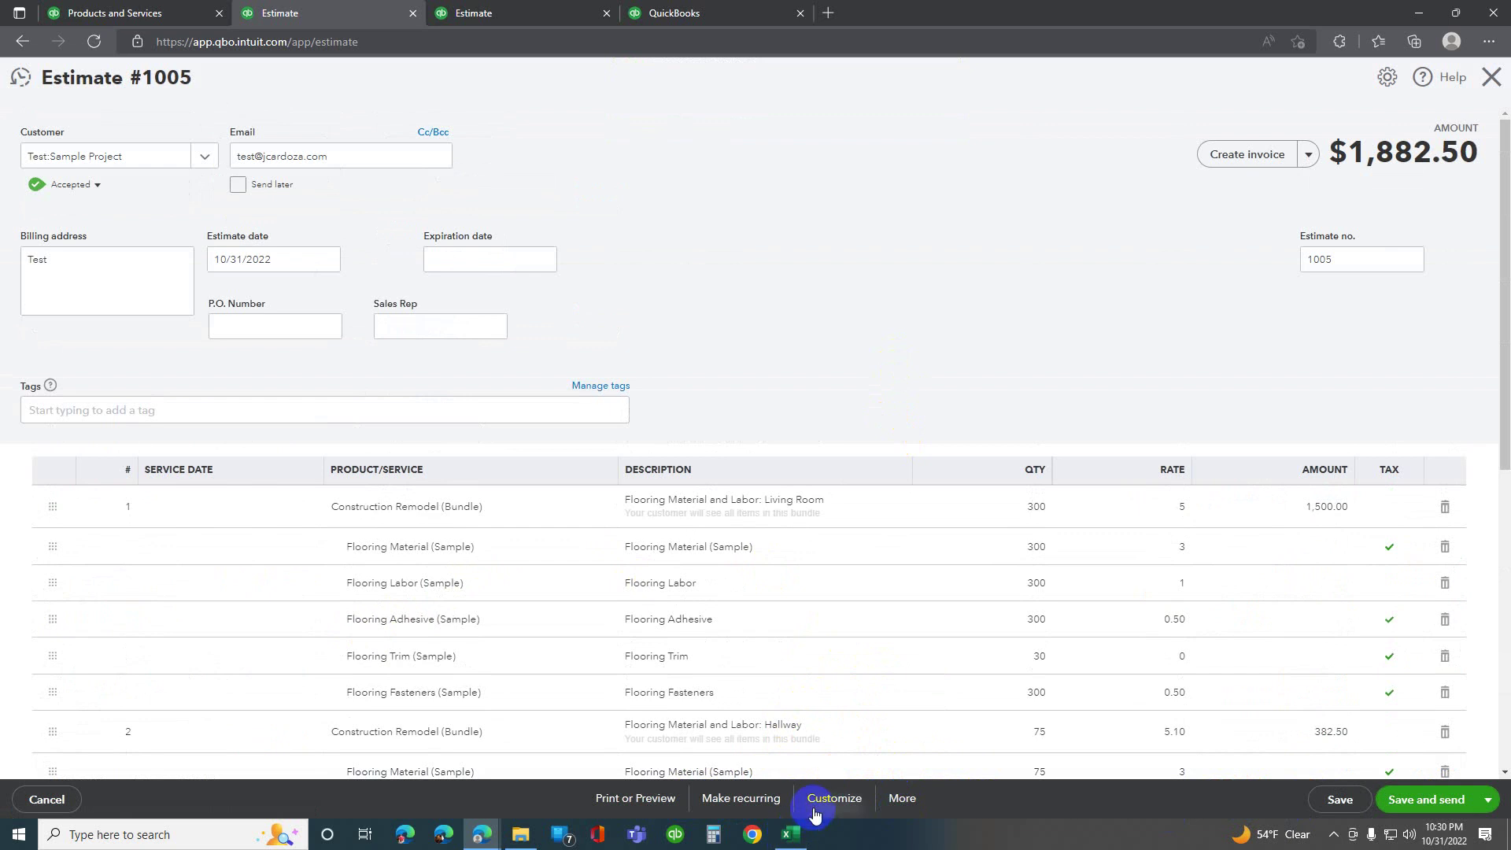
click(748, 800)
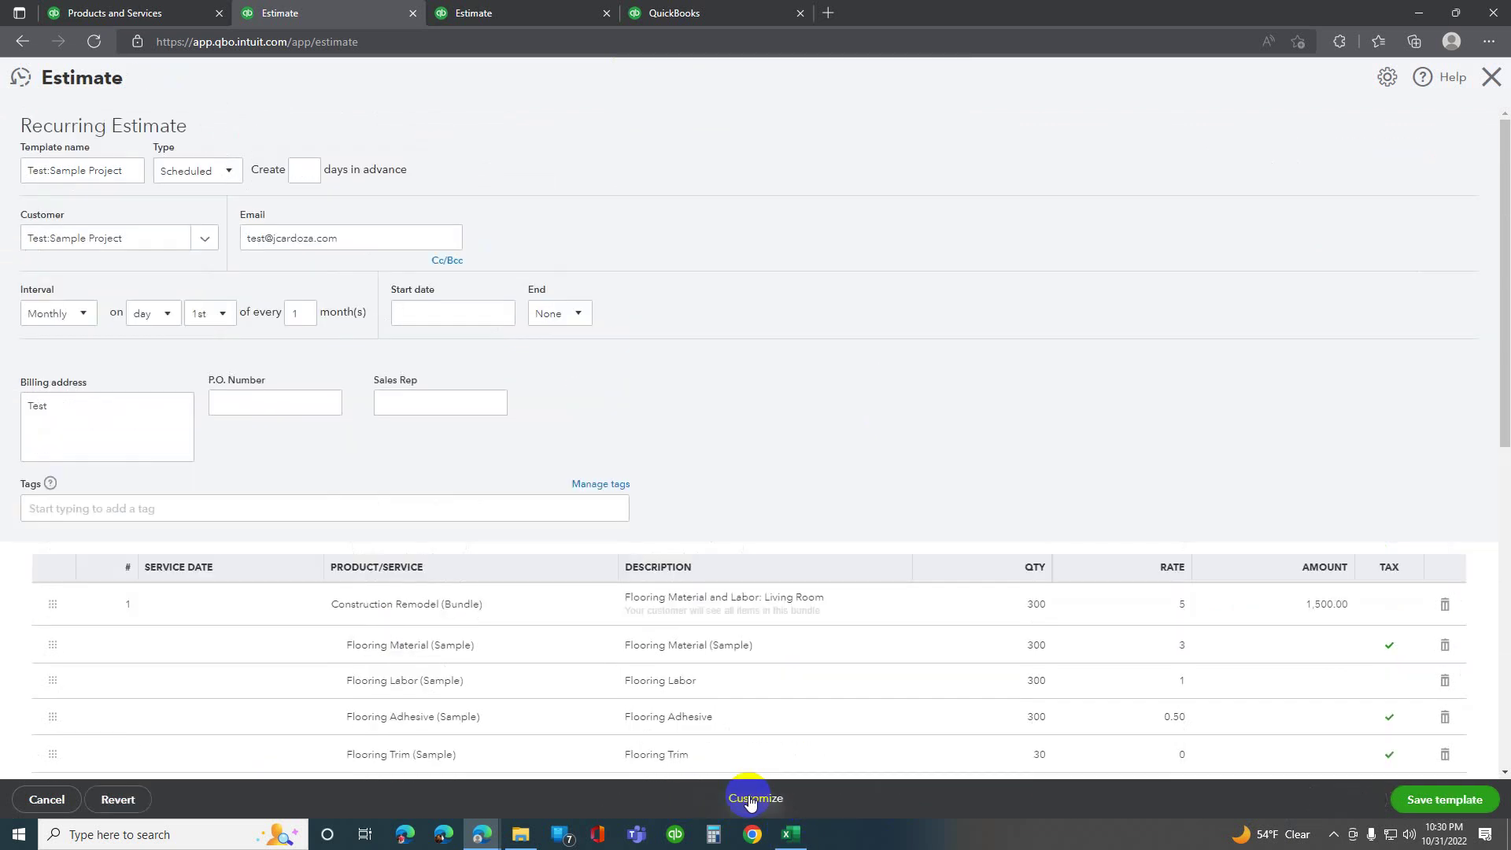
Name the recurring estimate template "Flooring Est Sample V1.1".
click(1456, 808)
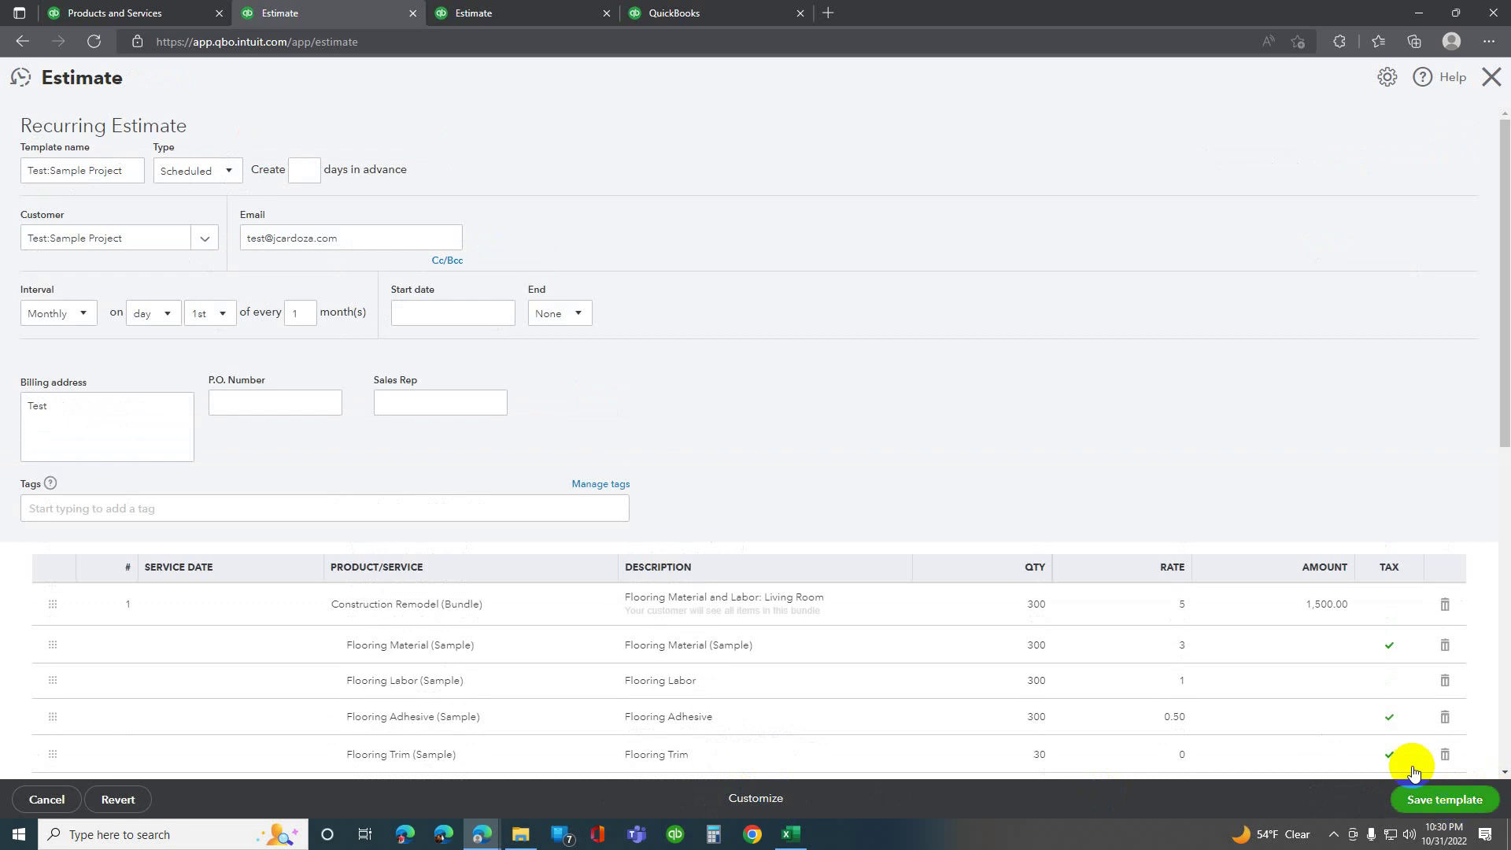
click(1411, 799)
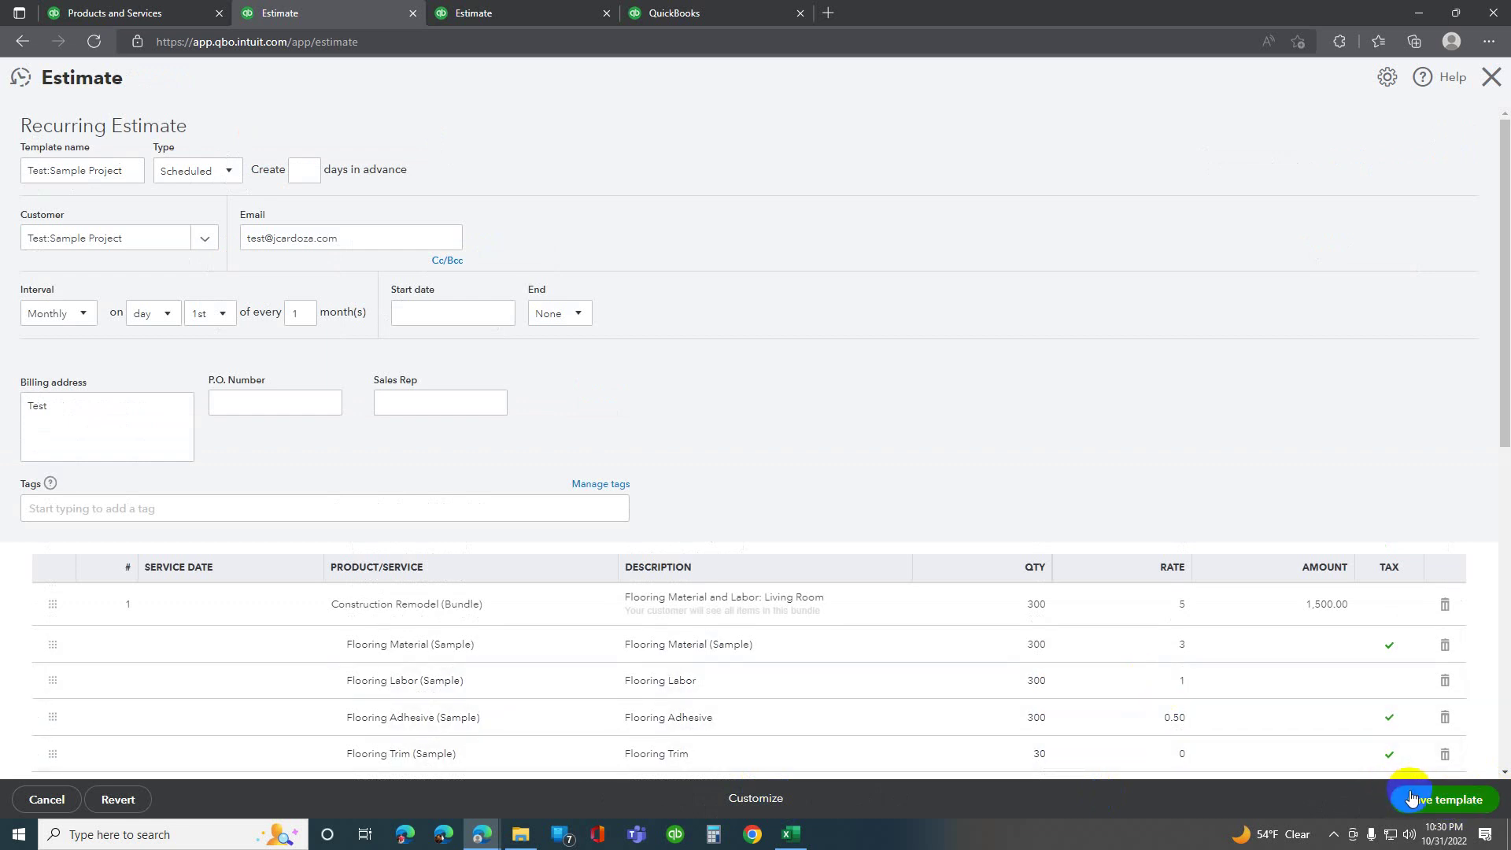
click(120, 171)
drag(120, 171, 0, 196)
text(C)
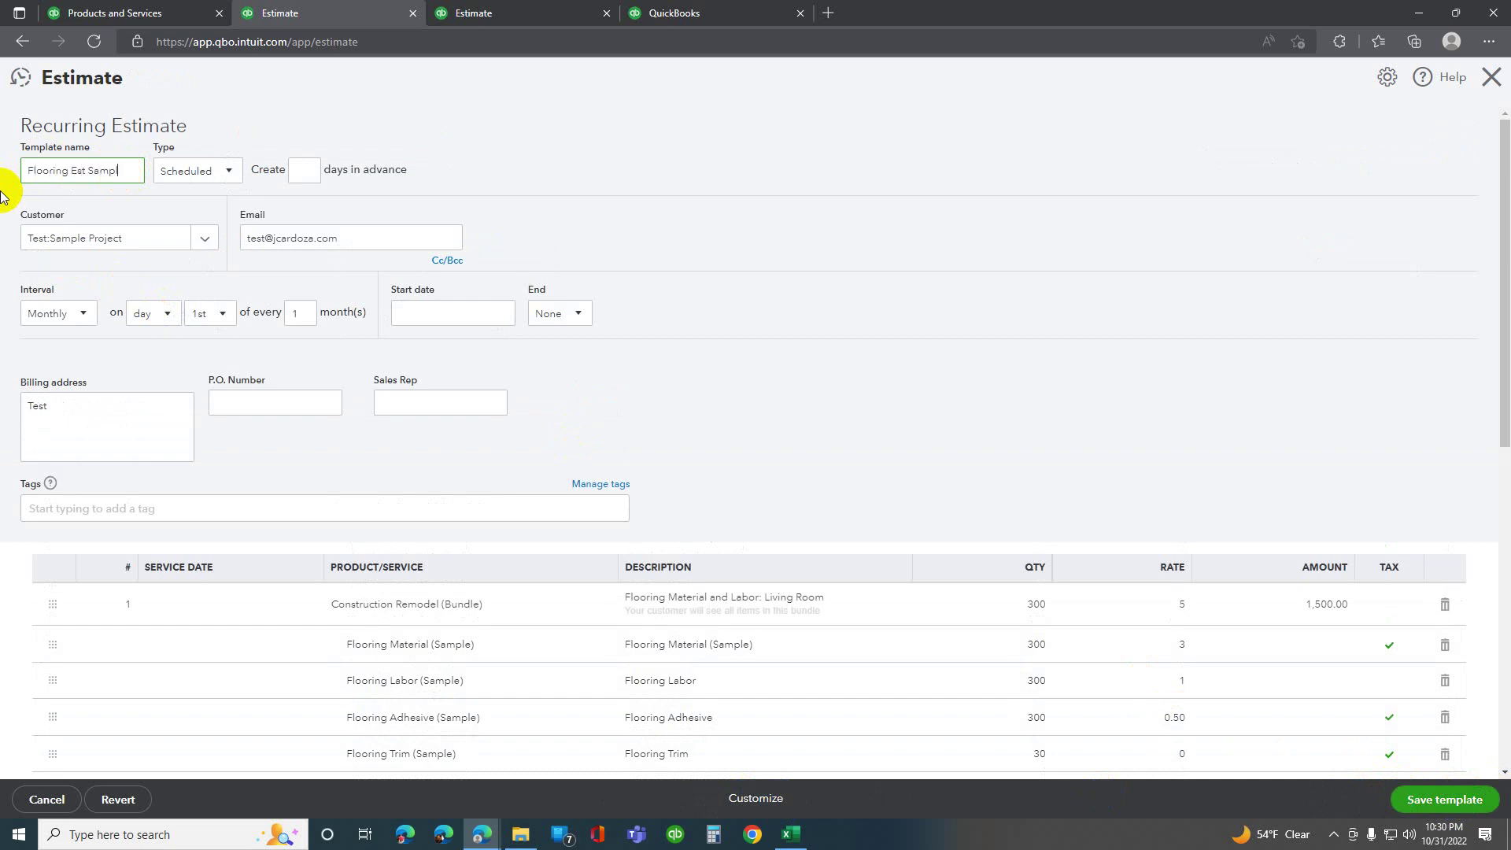
text(.1)
key(Tab)
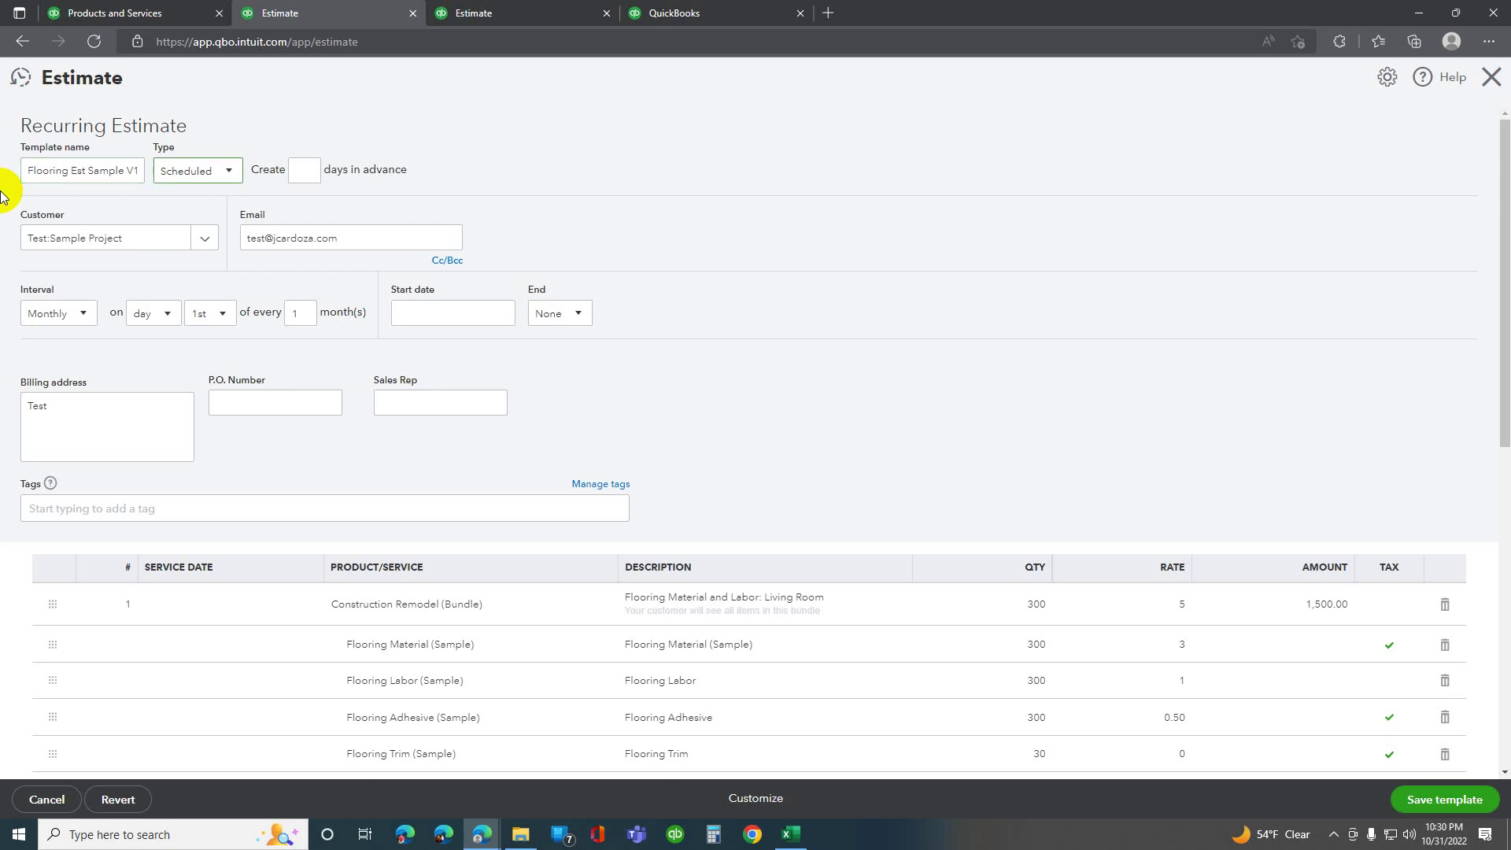
Set the recurring estimate's type to Unscheduled and save the template.
click(225, 168)
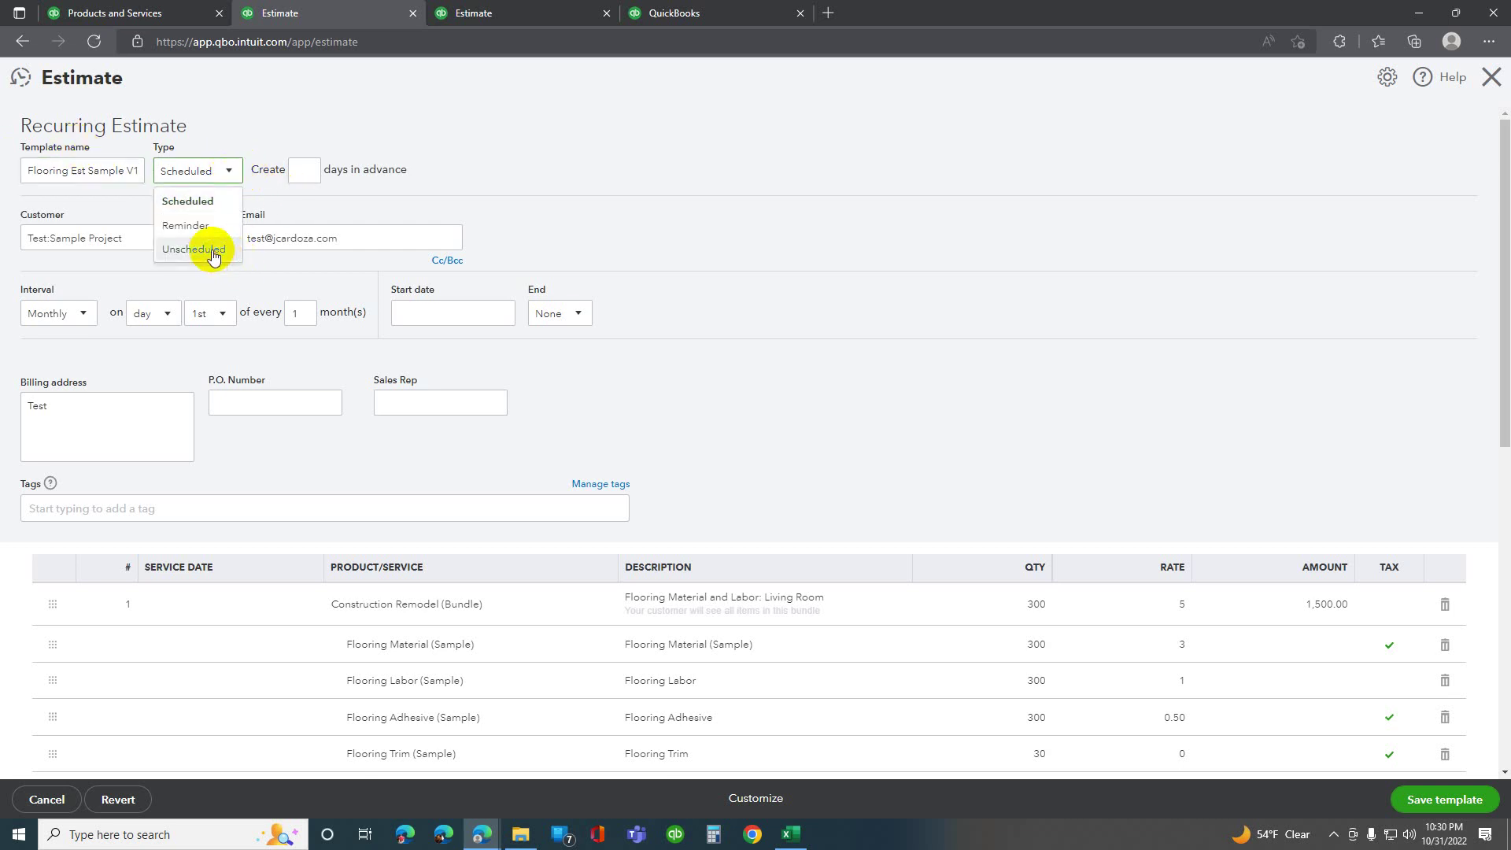
click(213, 250)
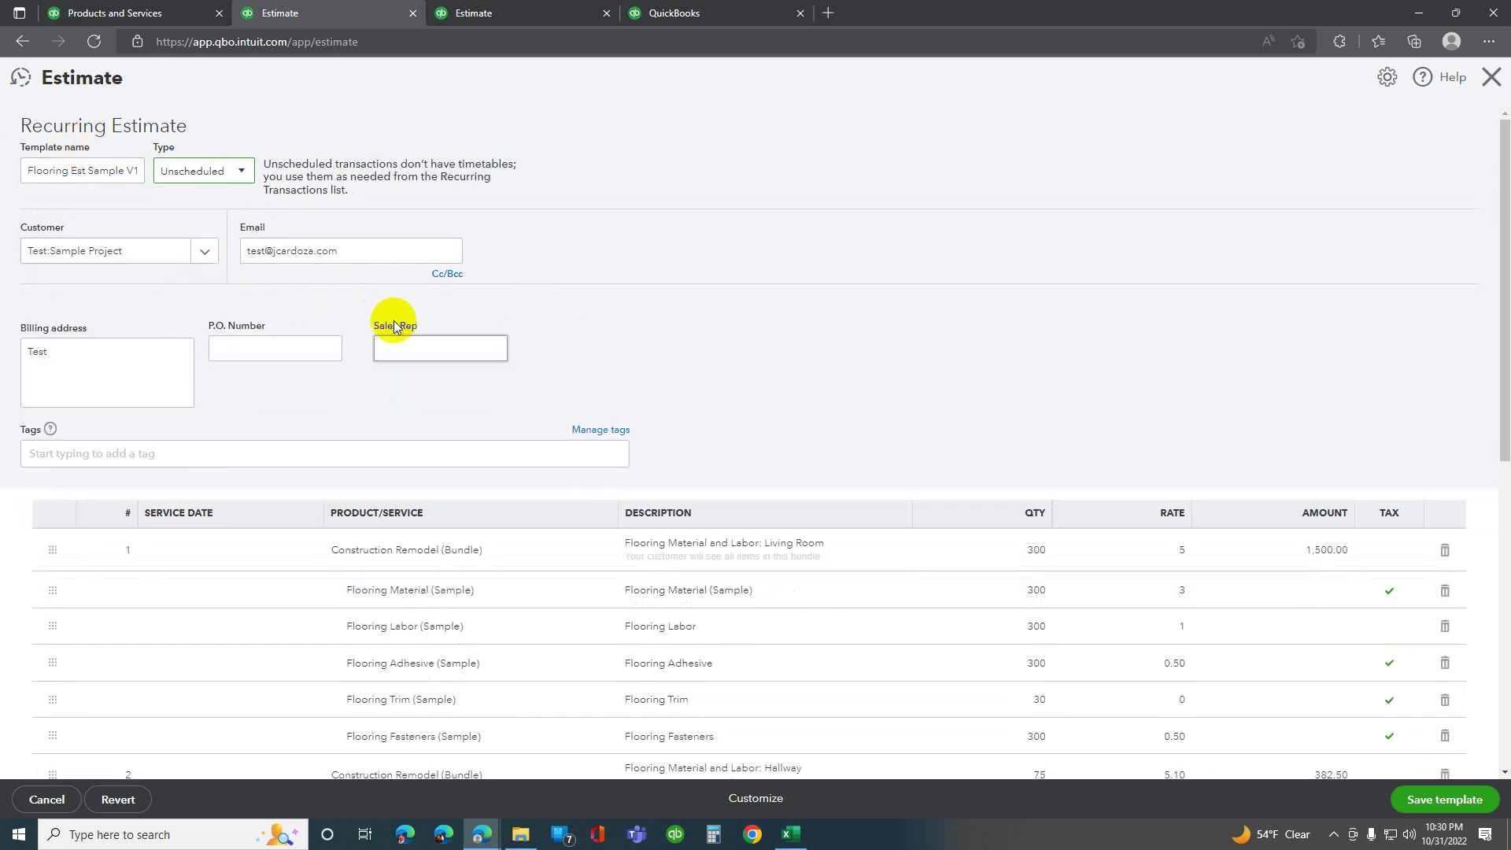
scroll(394, 320, down, 2)
scroll(425, 323, up, 2)
click(1476, 801)
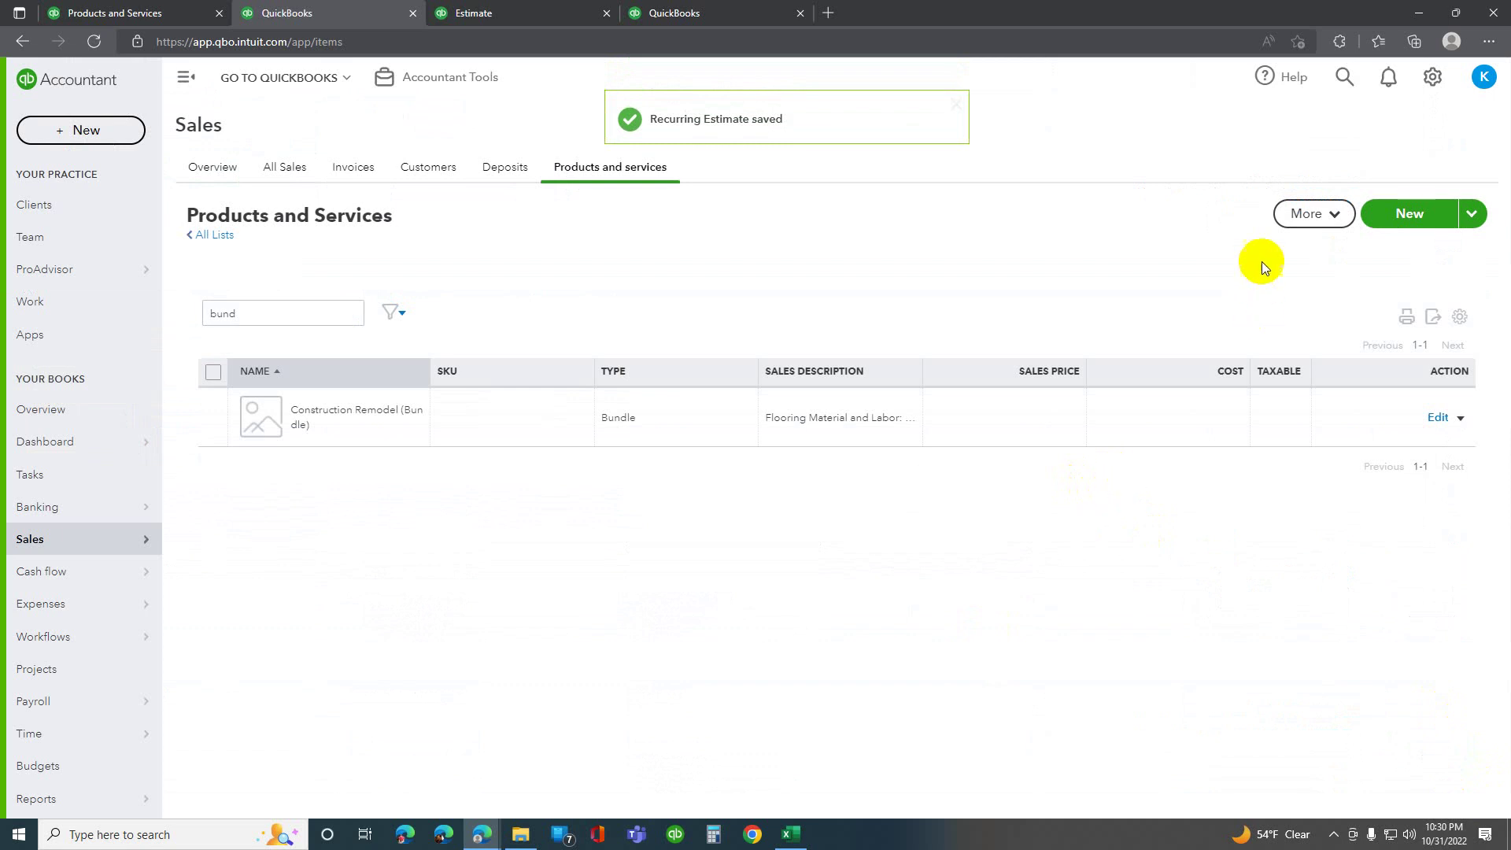
Open the recurring transactions list and use the Flooring Est Sample V1.1 template to create a new estimate.
click(1439, 77)
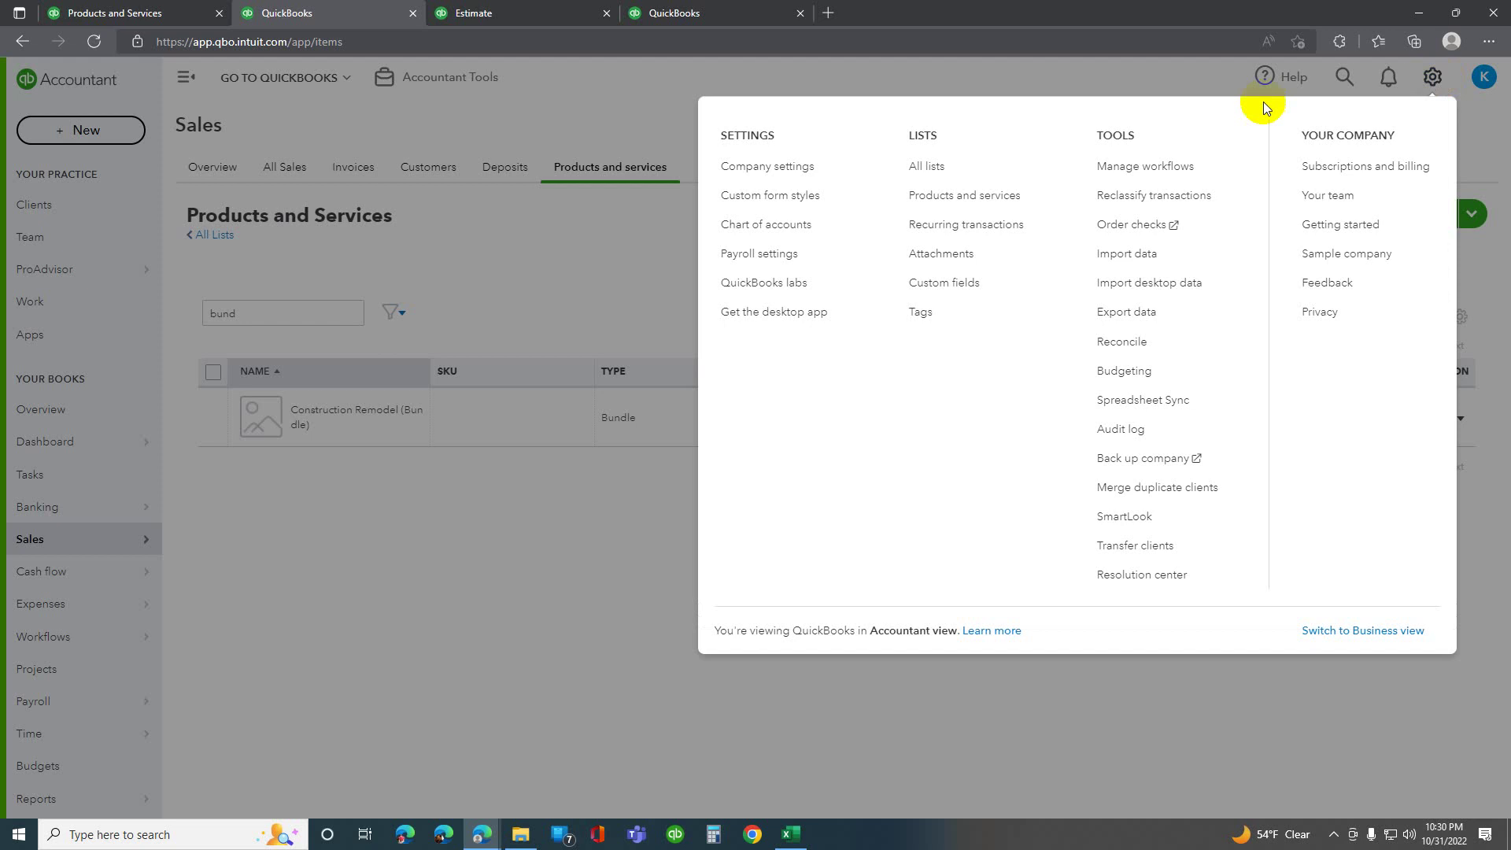
click(950, 224)
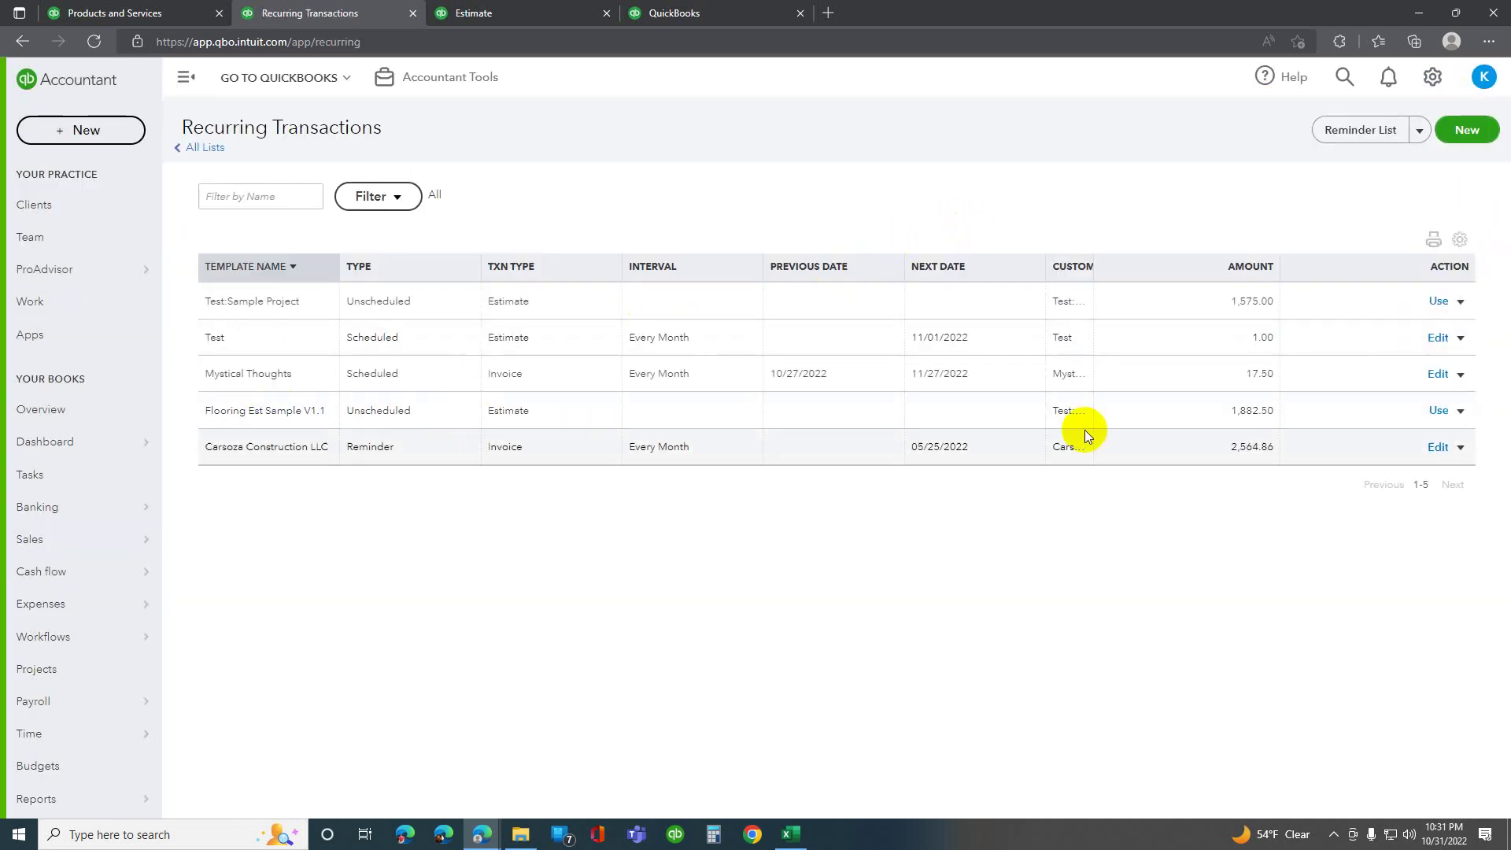
click(1461, 412)
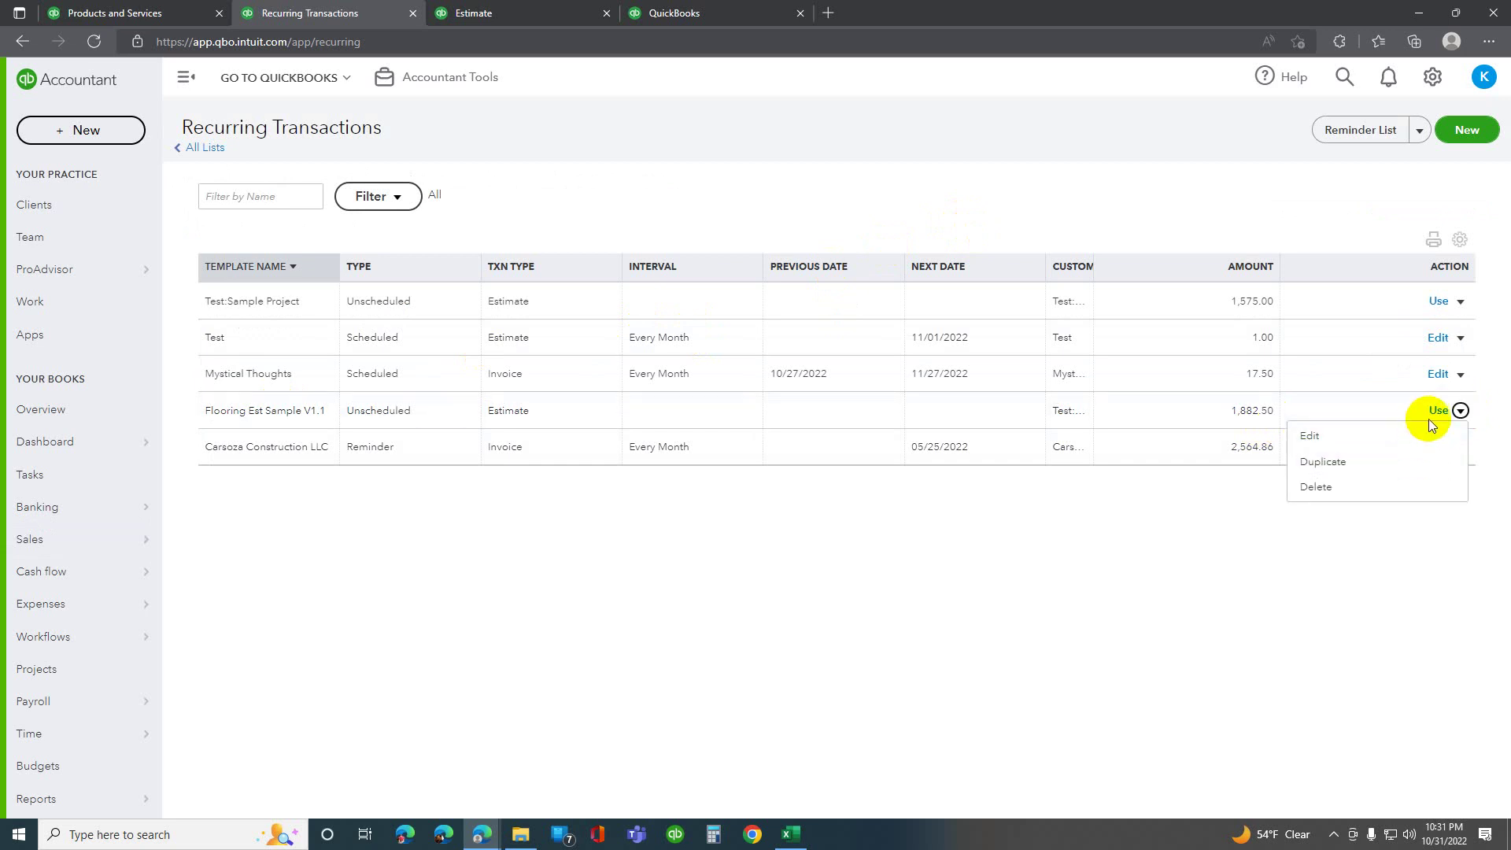
click(1430, 416)
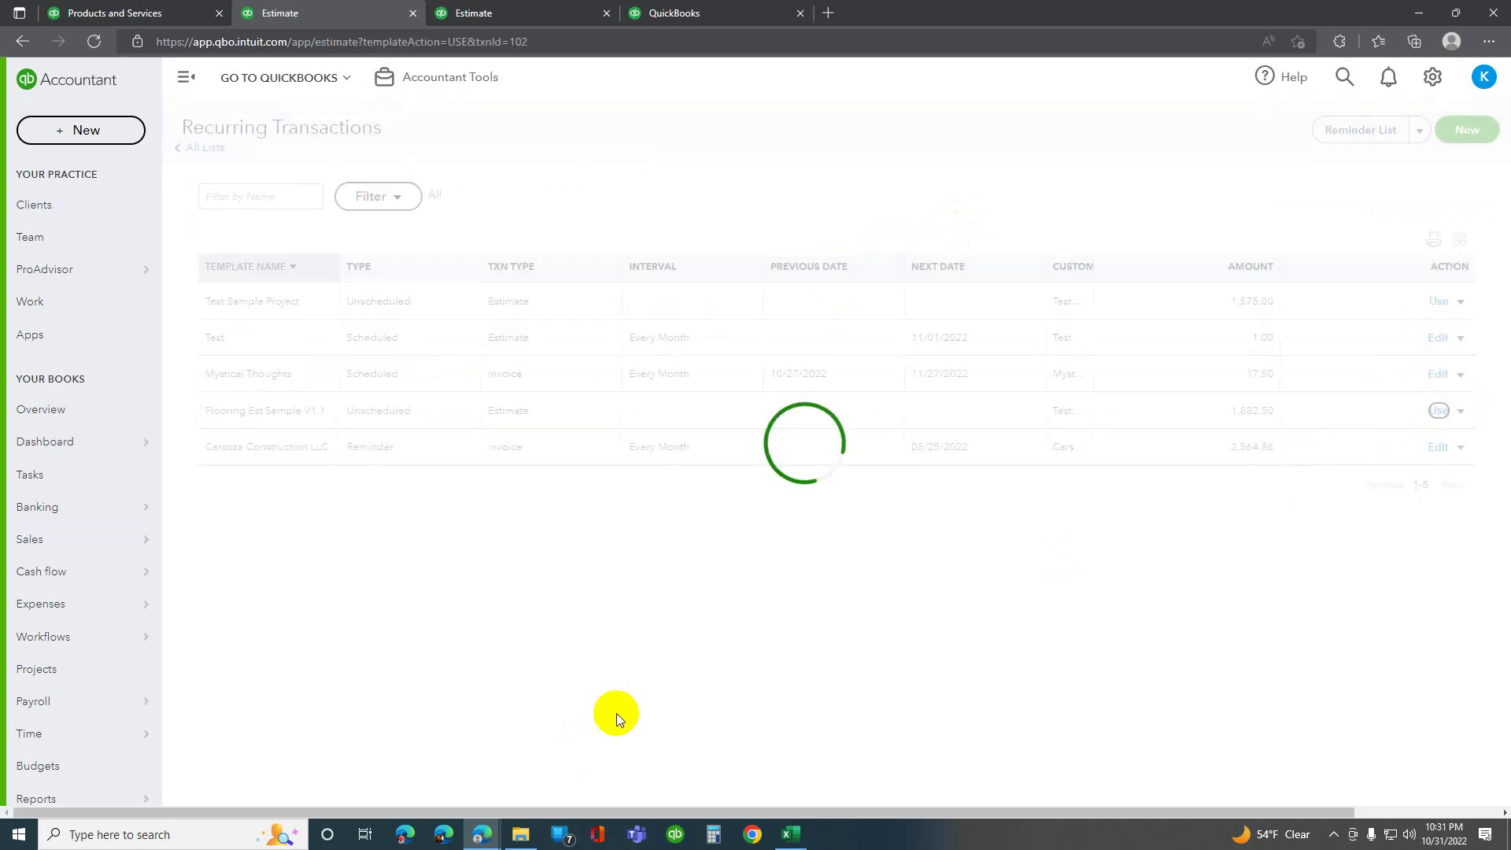
Generate the print preview of the new estimate created from the template.
scroll(661, 739, down, 6)
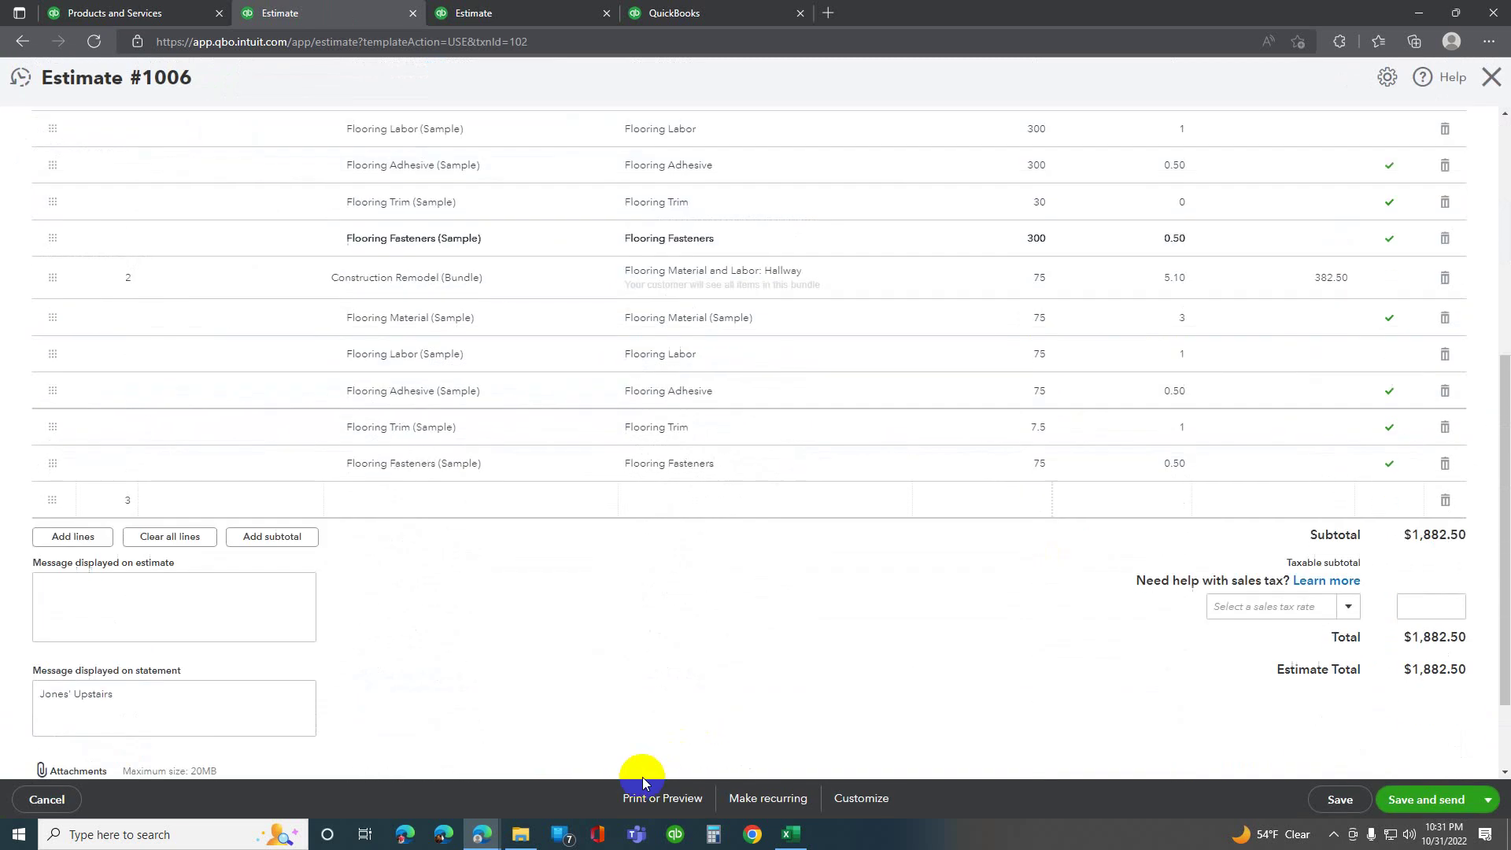
click(645, 797)
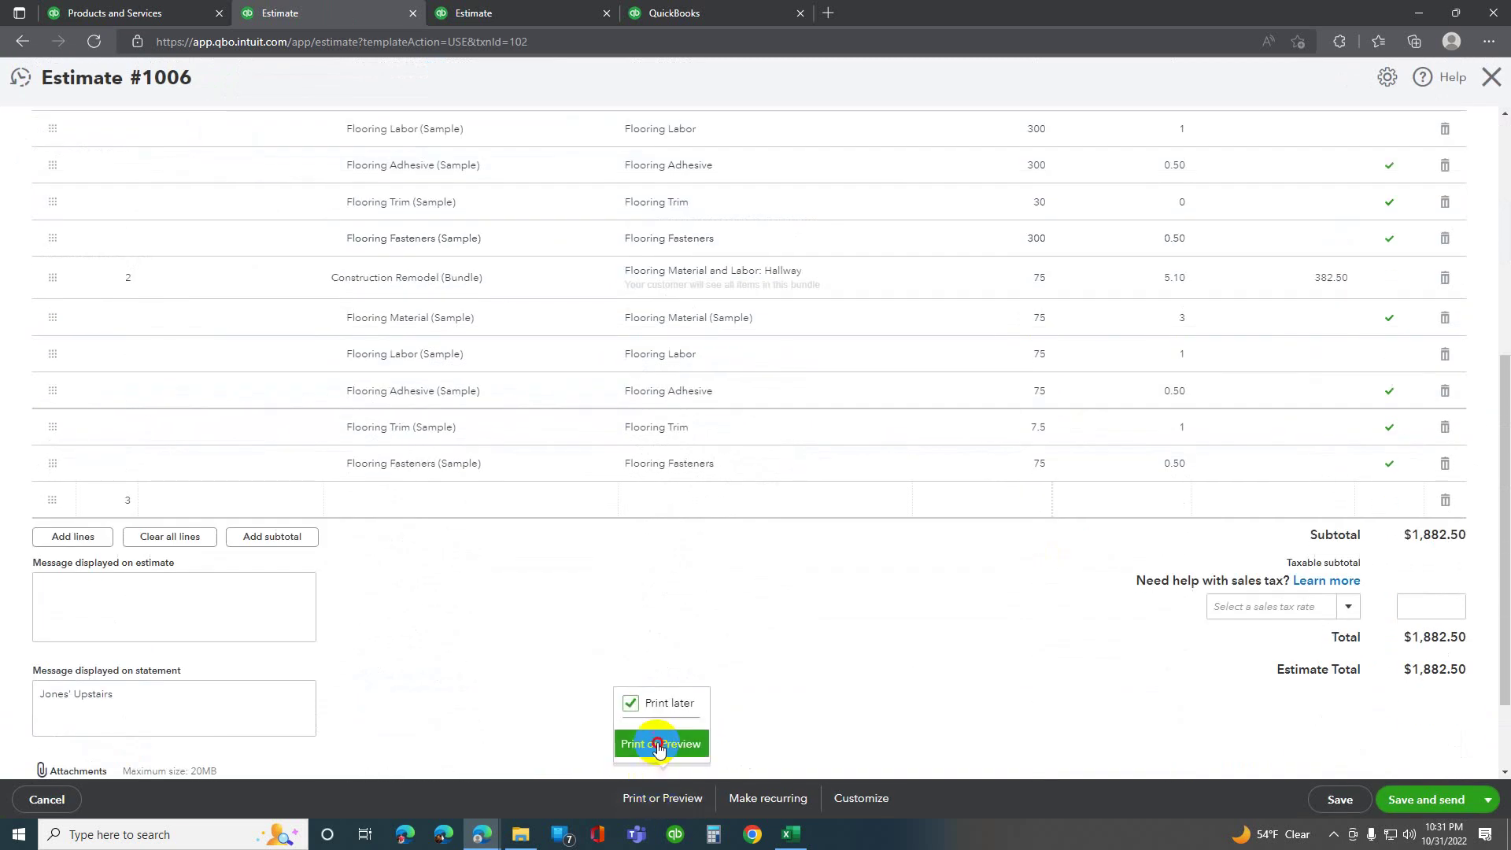
click(659, 745)
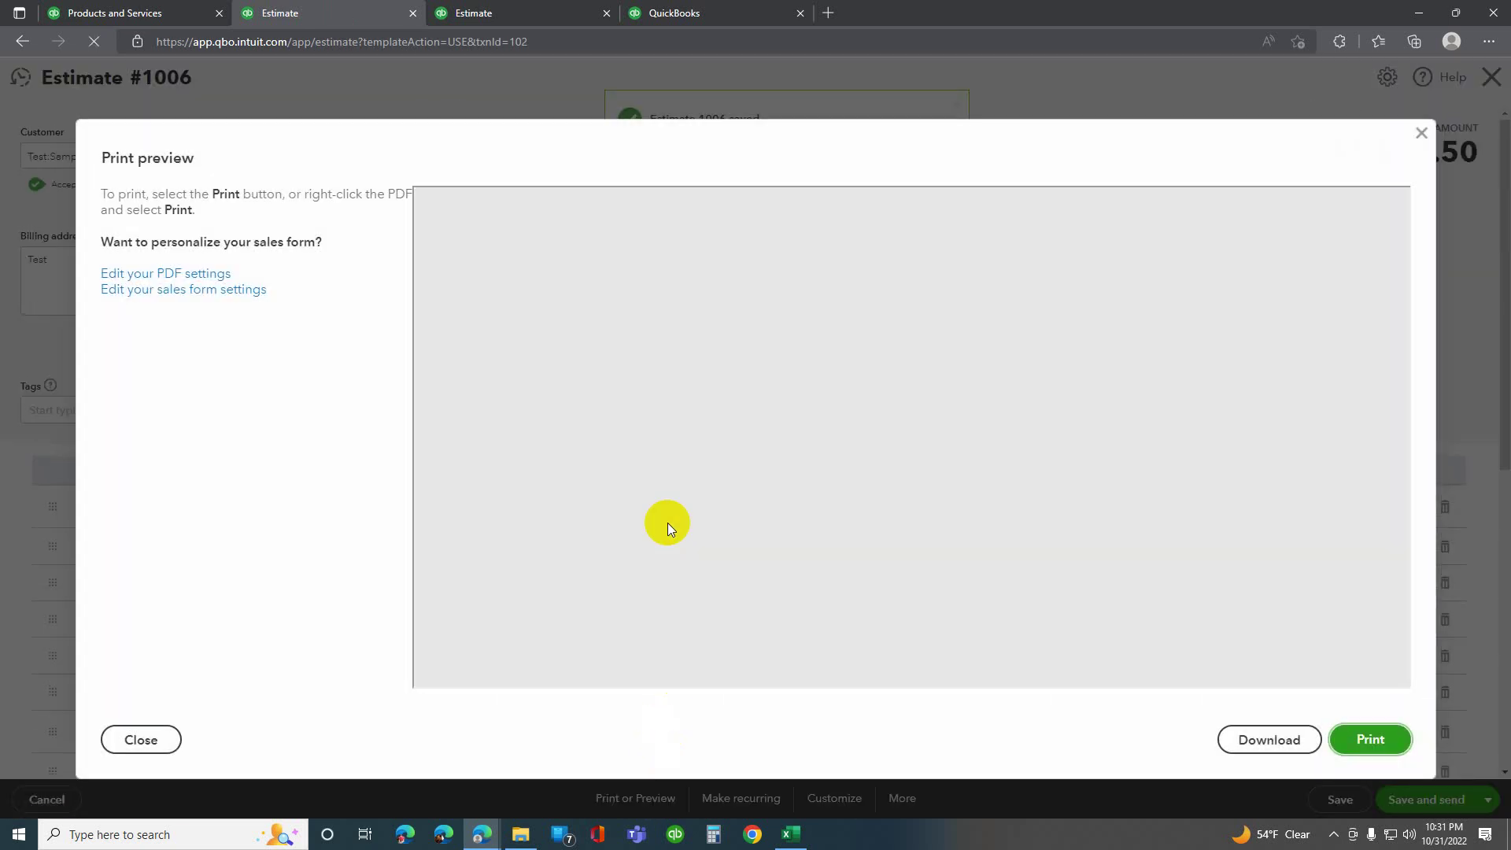
Examine the living room and hallway bundle items, quantities, rates and amounts in the estimate's print preview, and close it.
scroll(754, 562, down, 2)
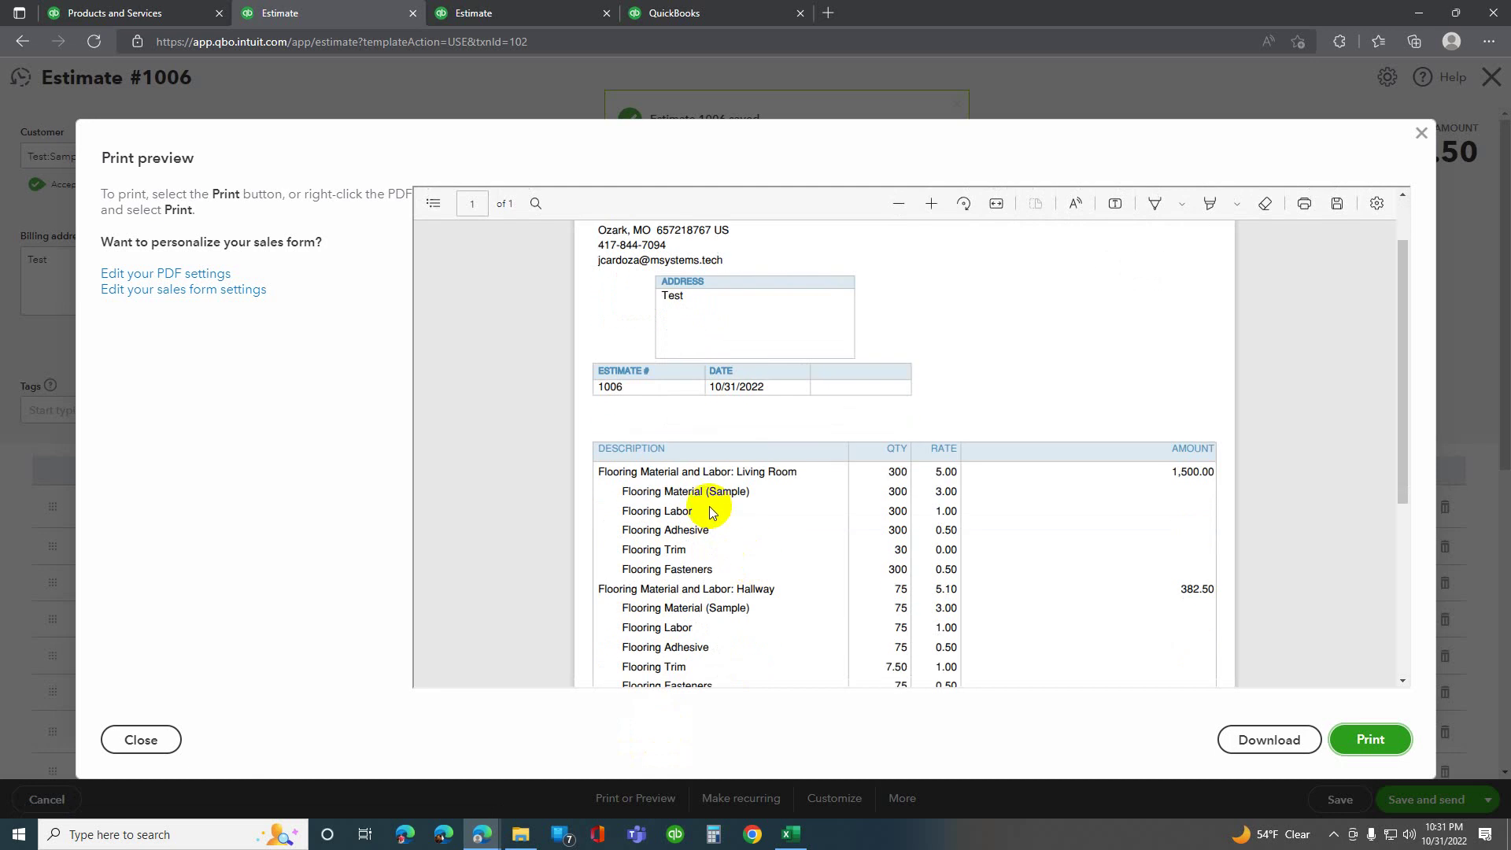
drag(630, 493, 723, 567)
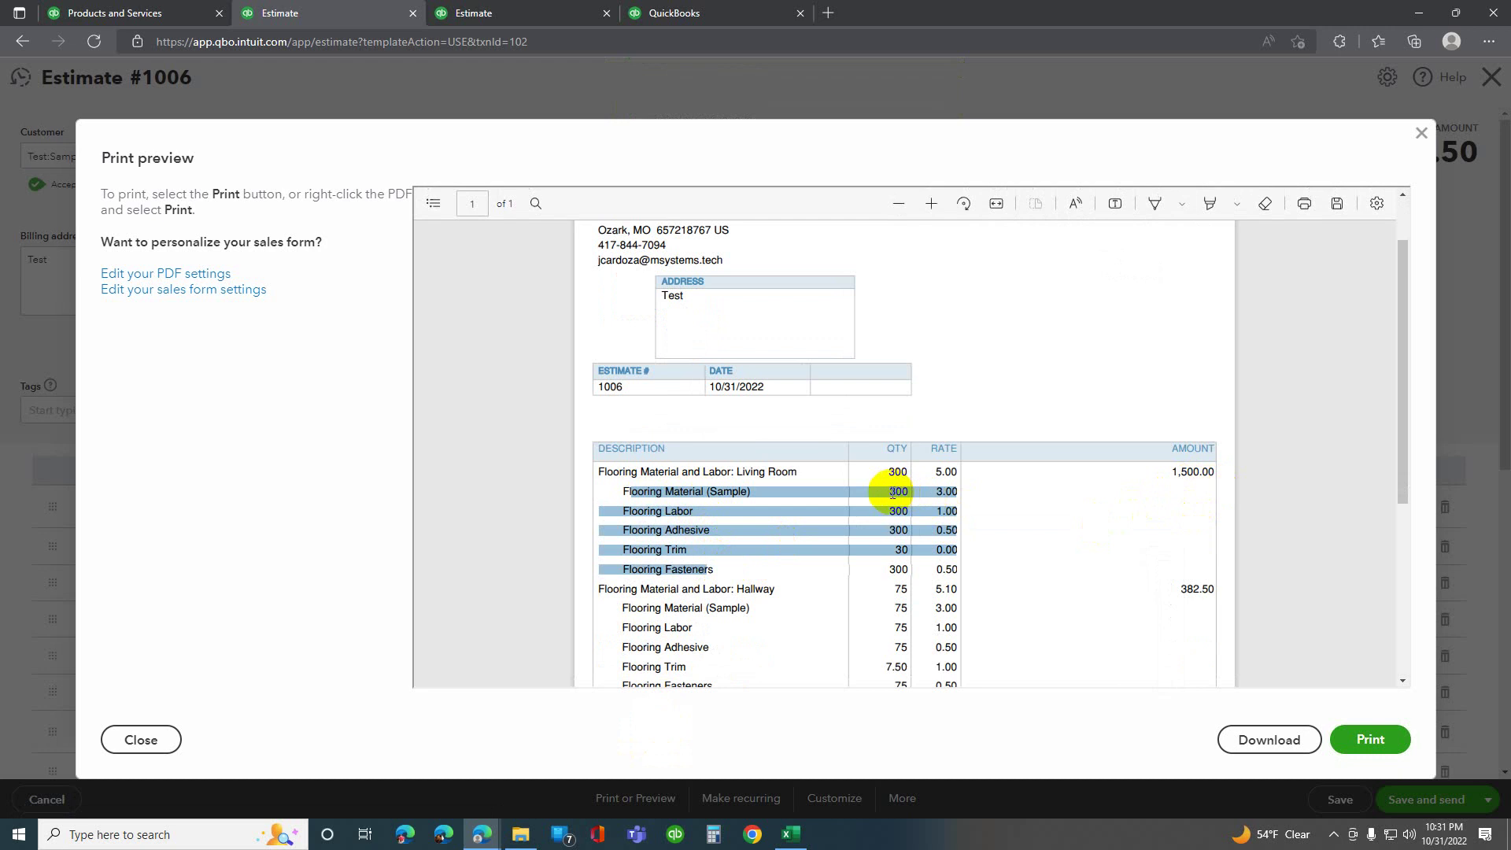
click(937, 527)
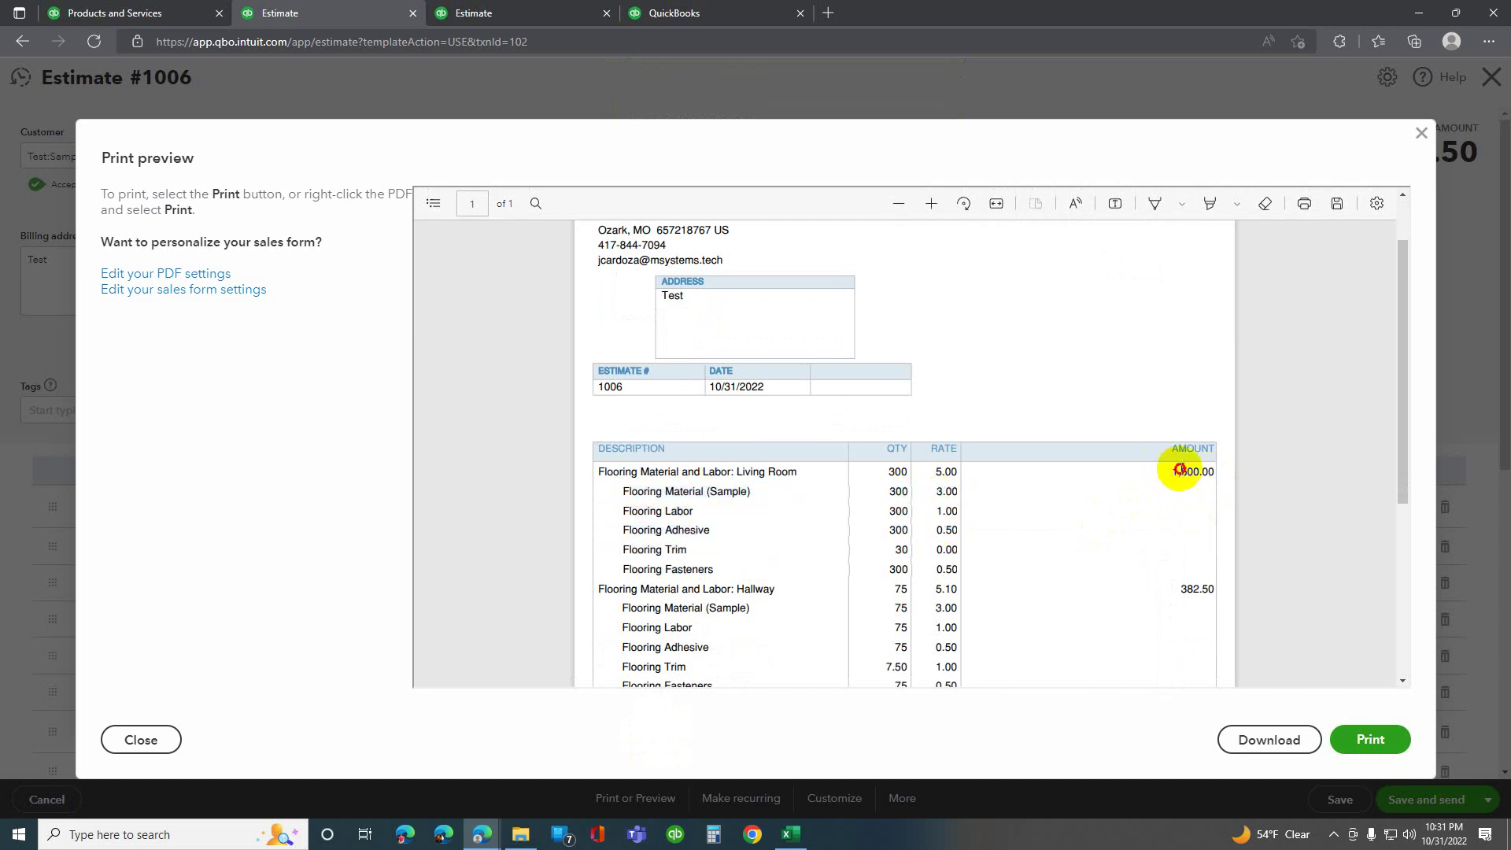
drag(1177, 472, 1216, 471)
scroll(986, 579, down, 2)
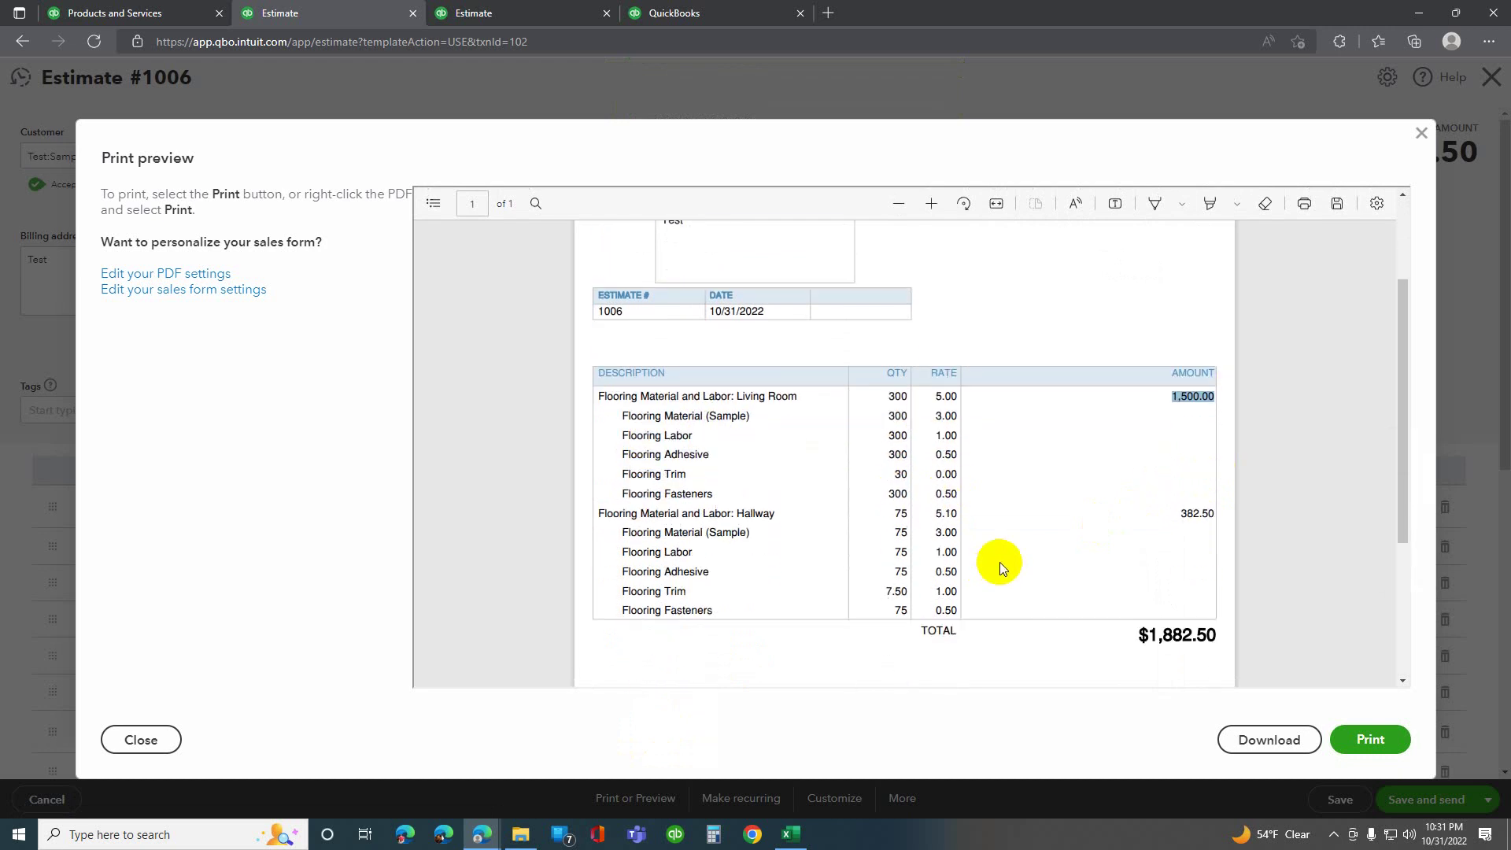
scroll(999, 565, up, 4)
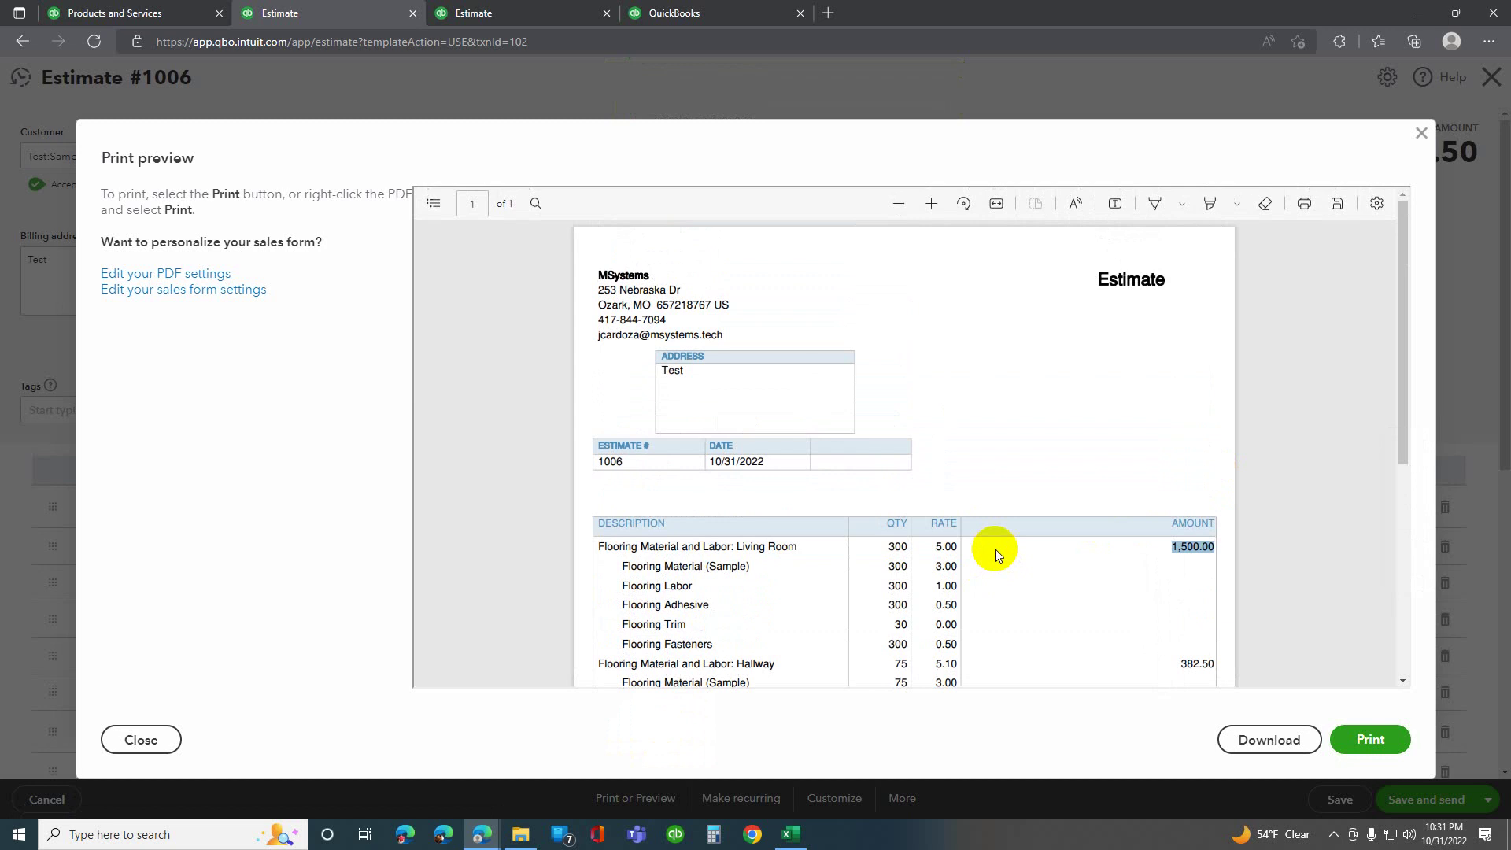
click(1176, 551)
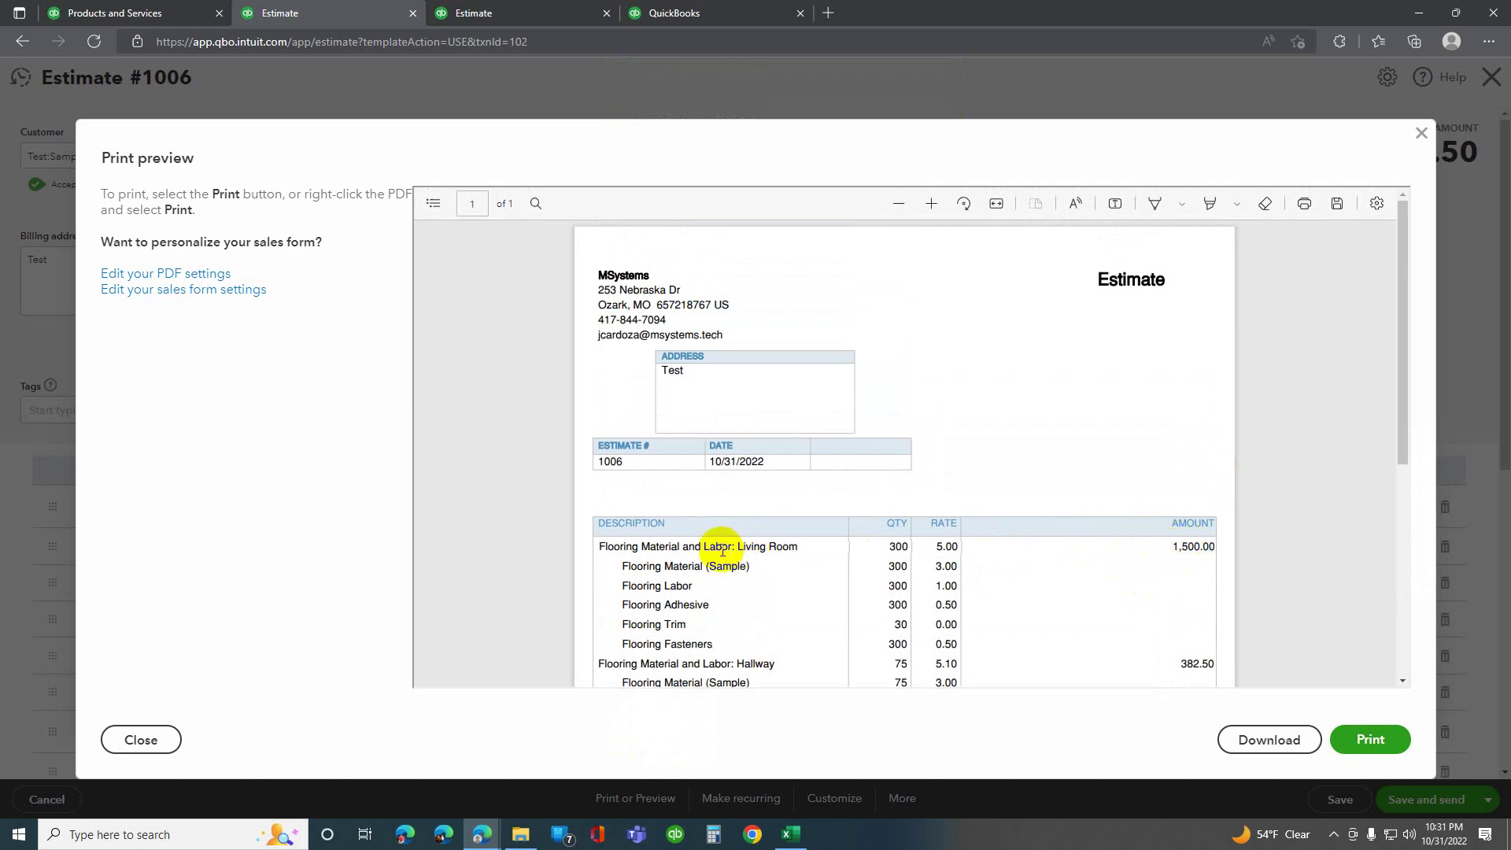
scroll(739, 555, down, 1)
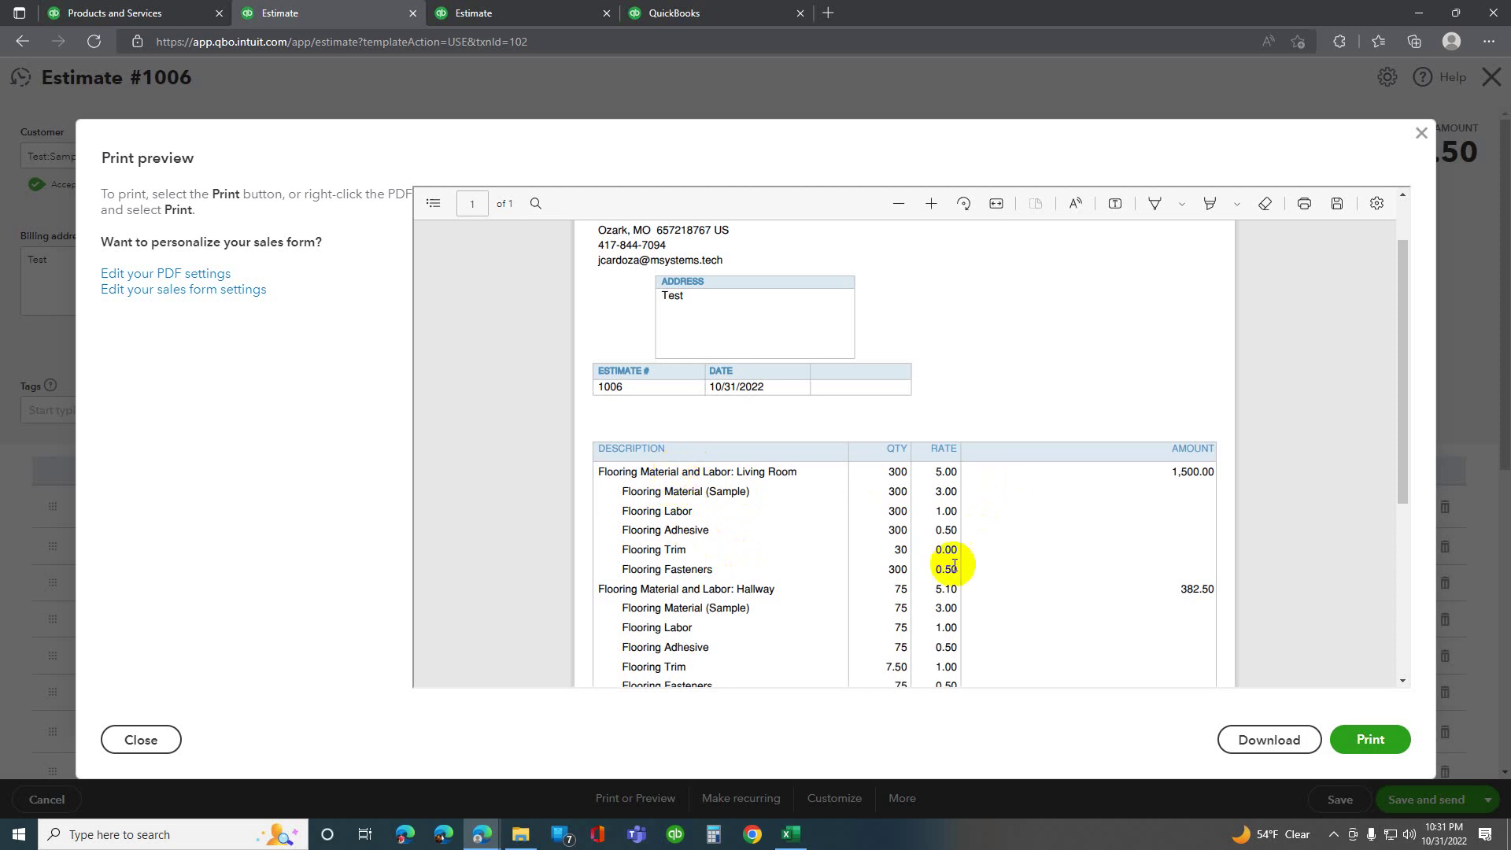
scroll(956, 571, down, 1)
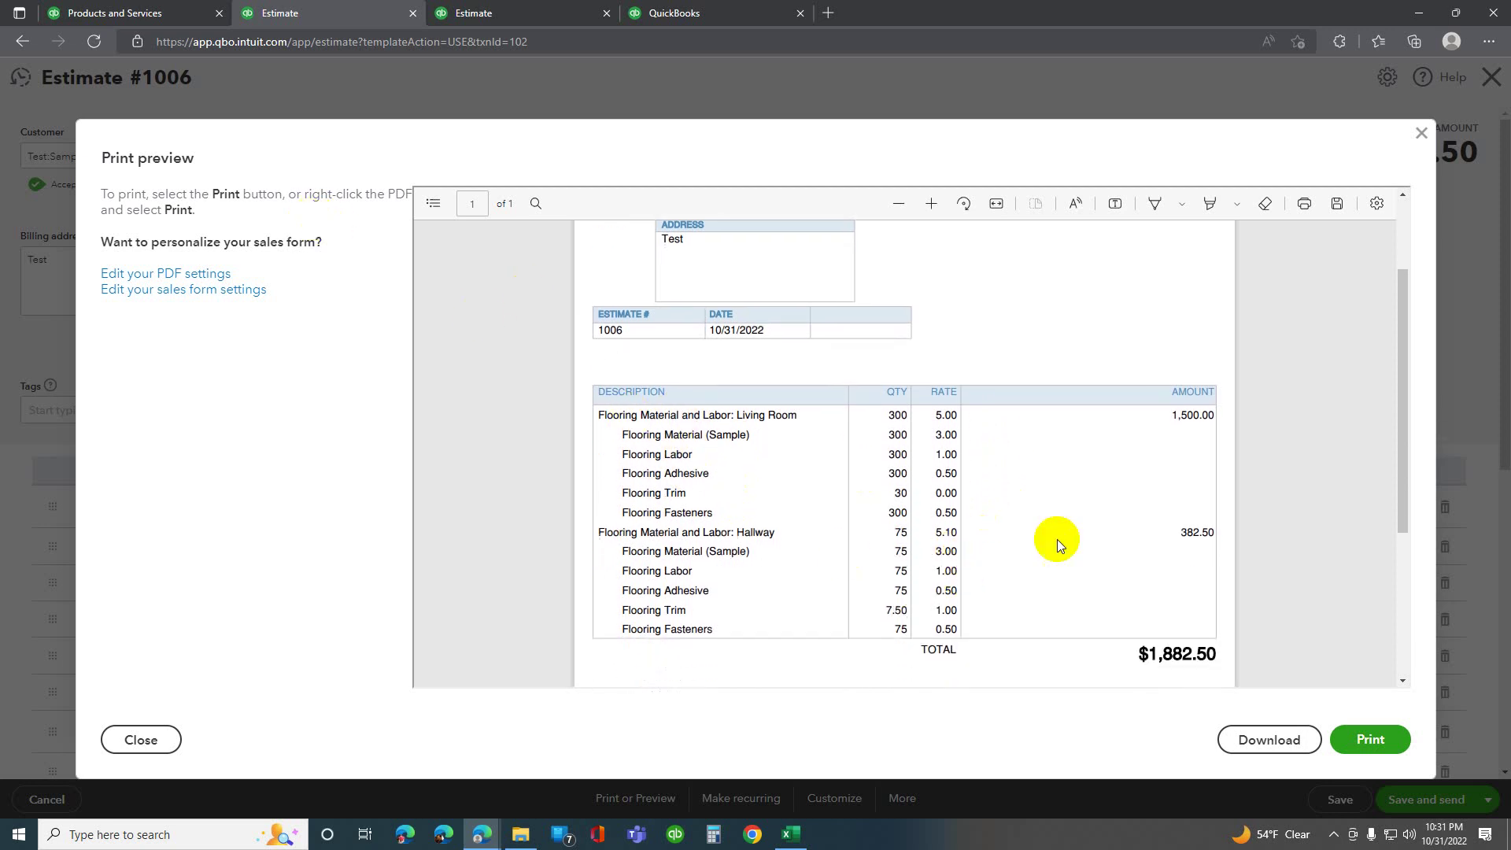
click(1420, 134)
click(1421, 135)
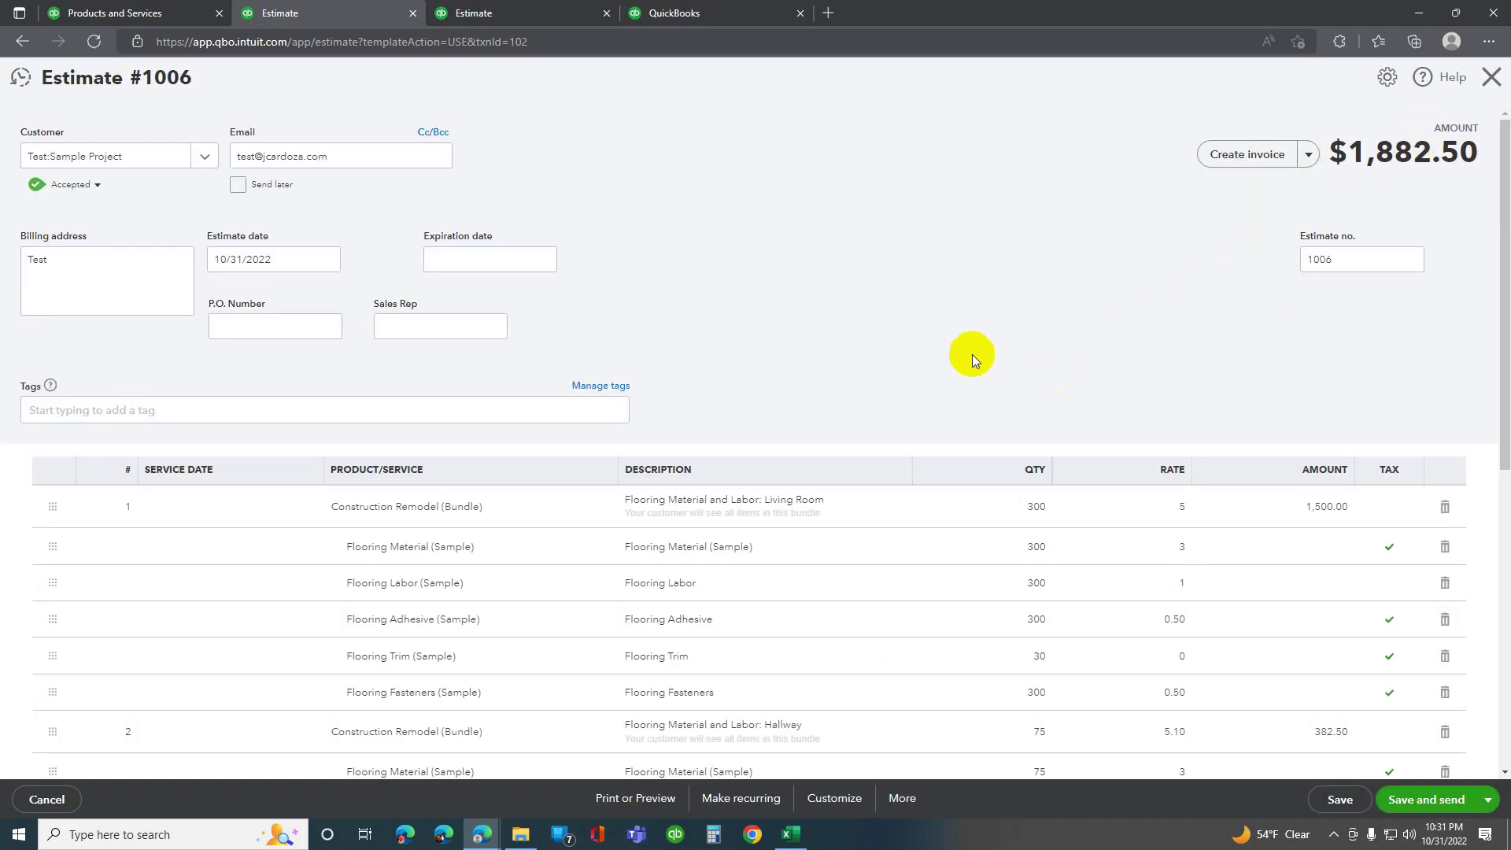